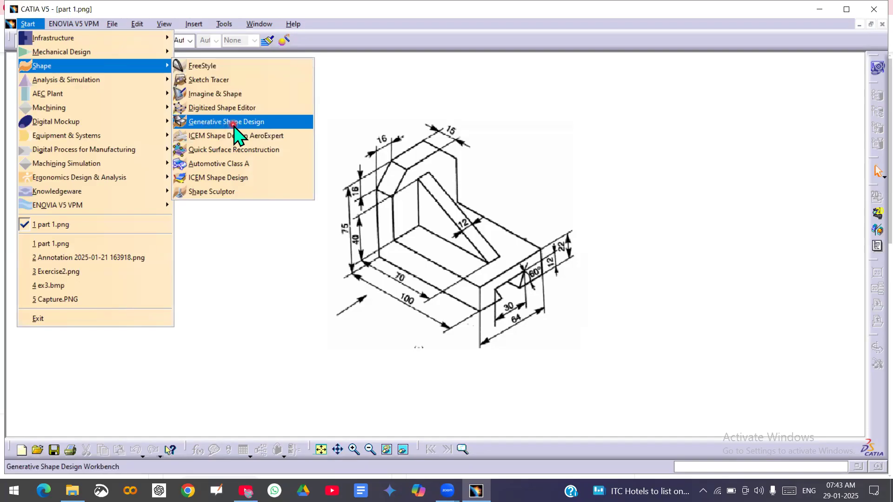
Step: Open the Generative Shape Design workbench and insert a geometrical set named Wire frame
click(234, 125)
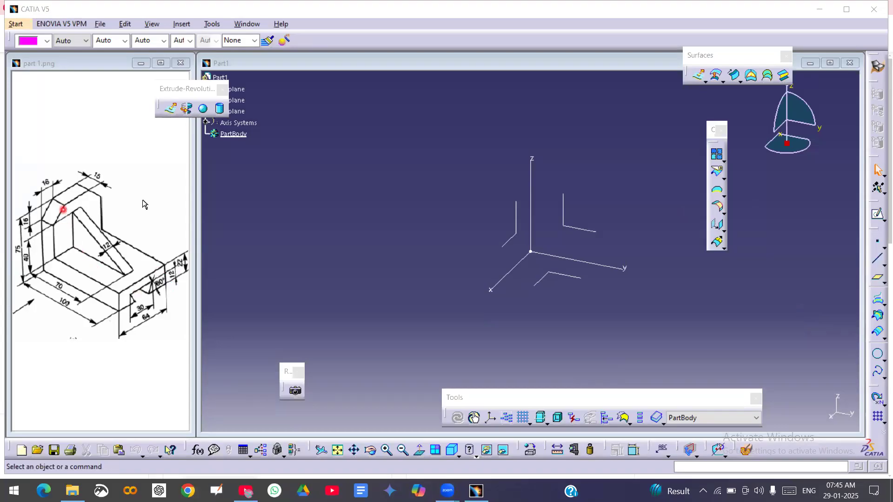
click(185, 22)
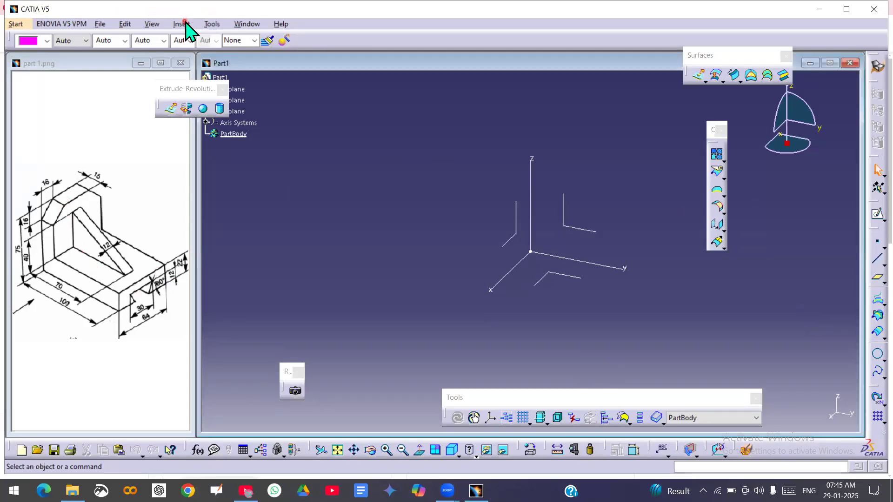
click(203, 65)
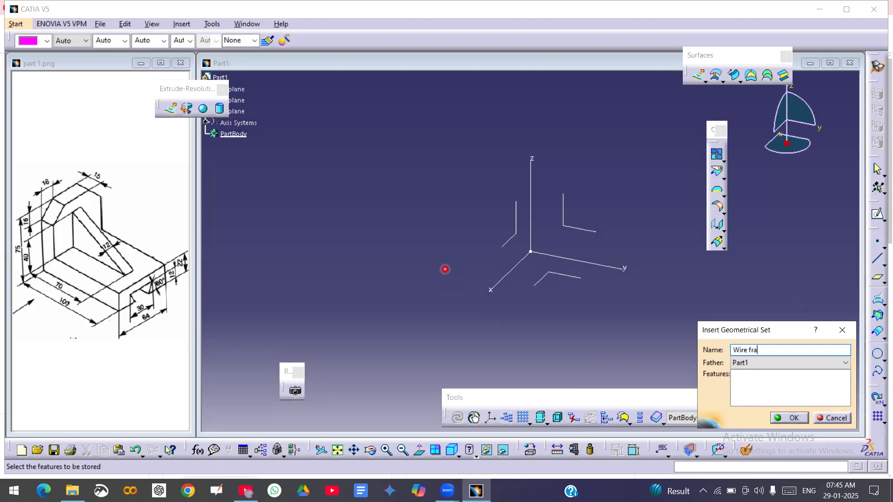
key(Return)
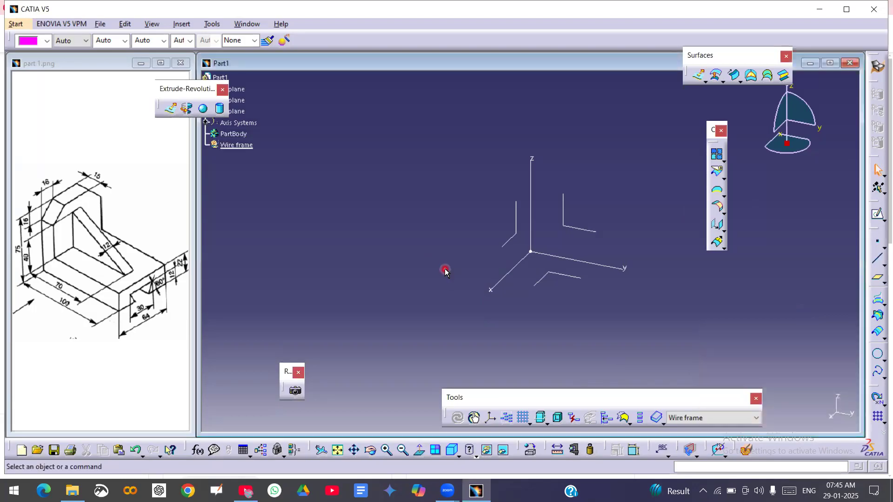
Step: Create a coordinate point at X 0, Y 0, Z 0 mm in the Wire frame set
click(876, 243)
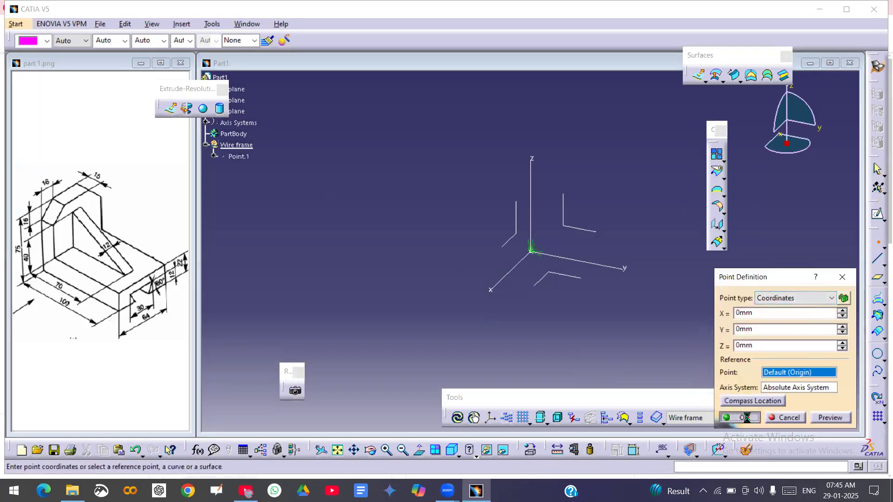
click(746, 418)
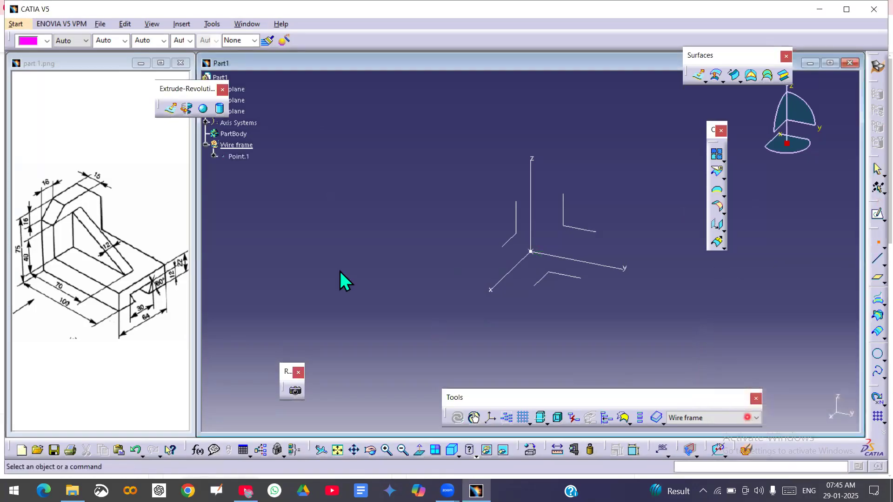
Step: Insert two more geometrical sets under Part1, named Sketches and Surfaces
click(183, 23)
click(209, 62)
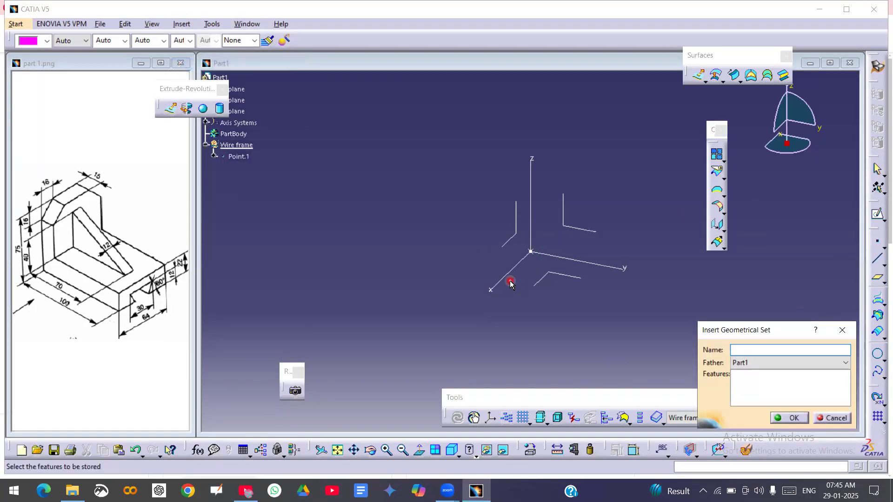
text(Sketches)
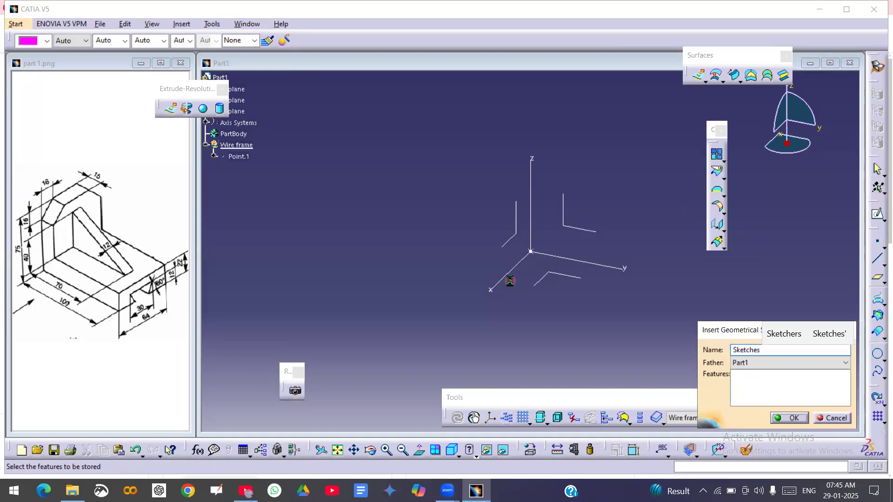
key(Return)
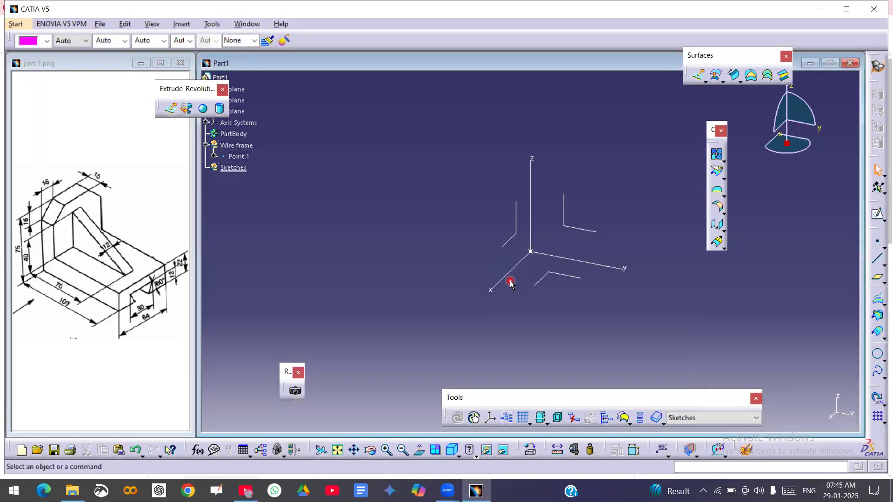
click(182, 23)
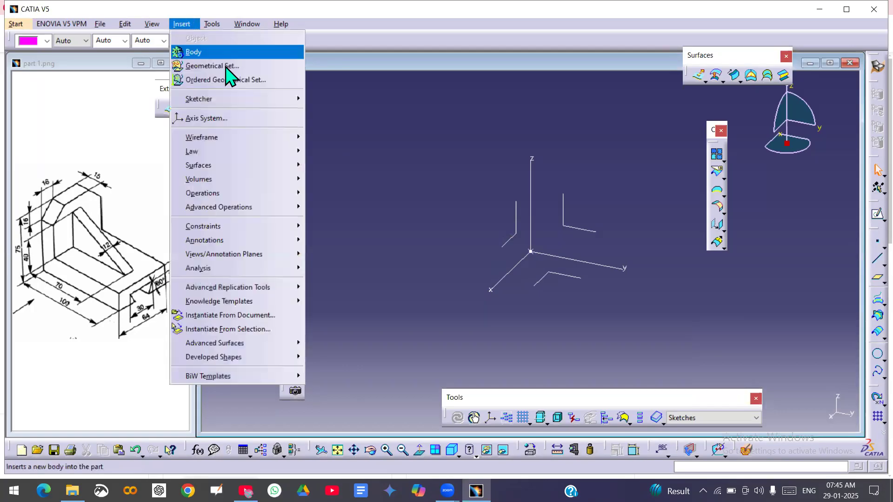
click(226, 68)
text(Surfaces)
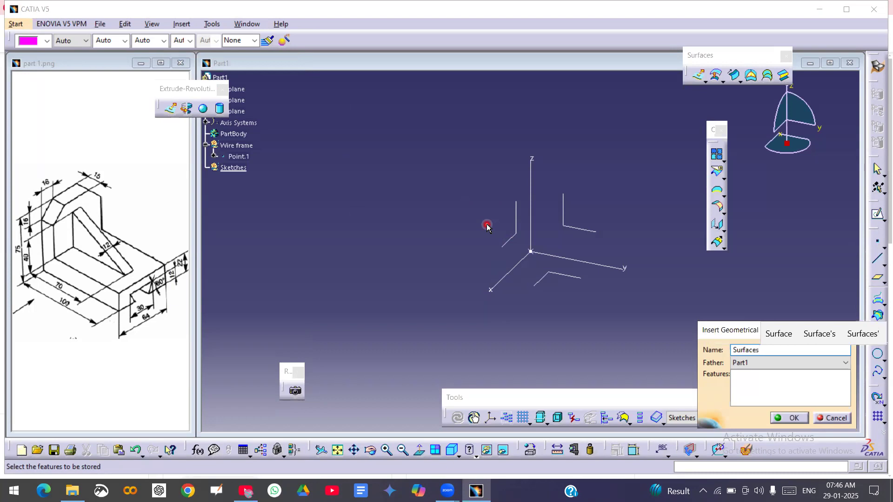
key(Return)
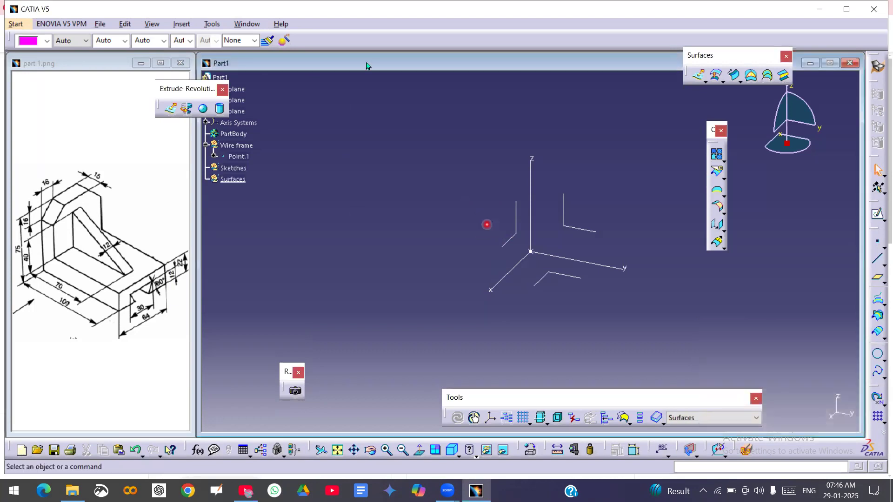
Step: Define the Sketches geometrical set as the in work object
click(239, 168)
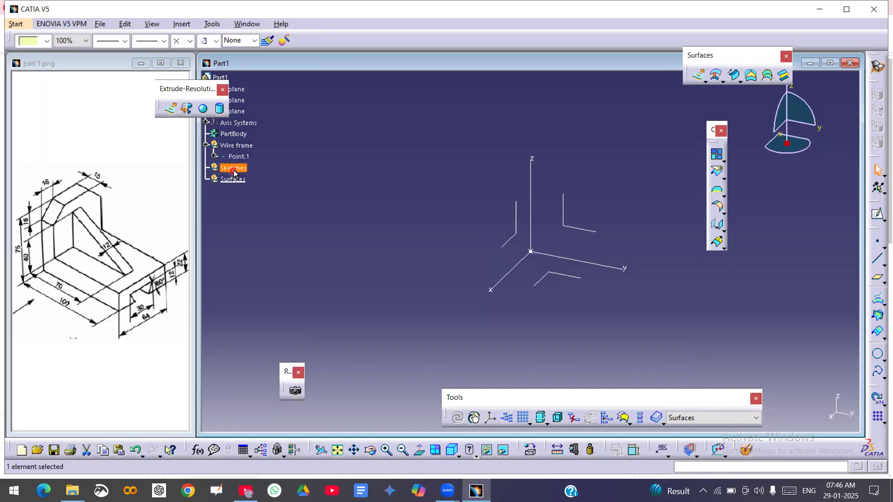
right_click(235, 170)
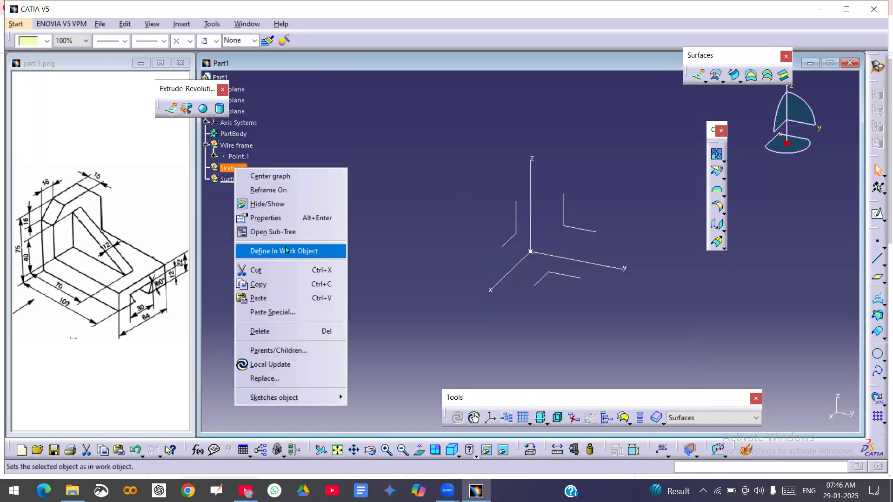
click(285, 250)
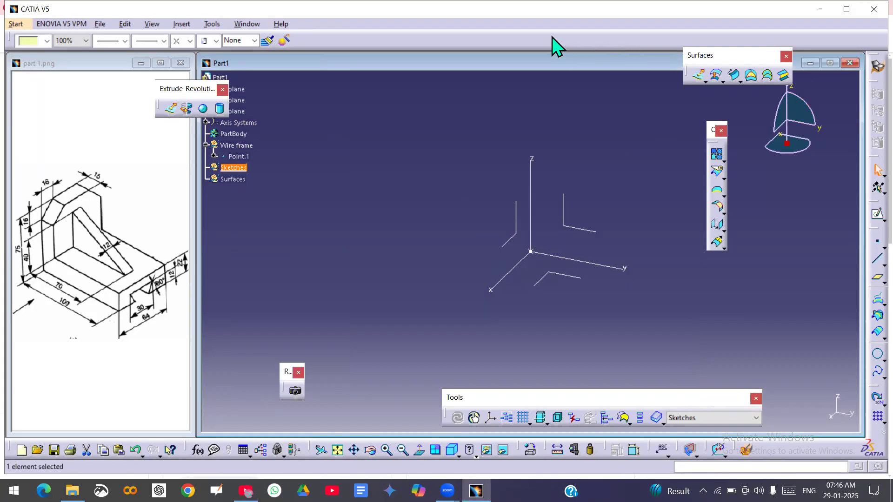
click(70, 219)
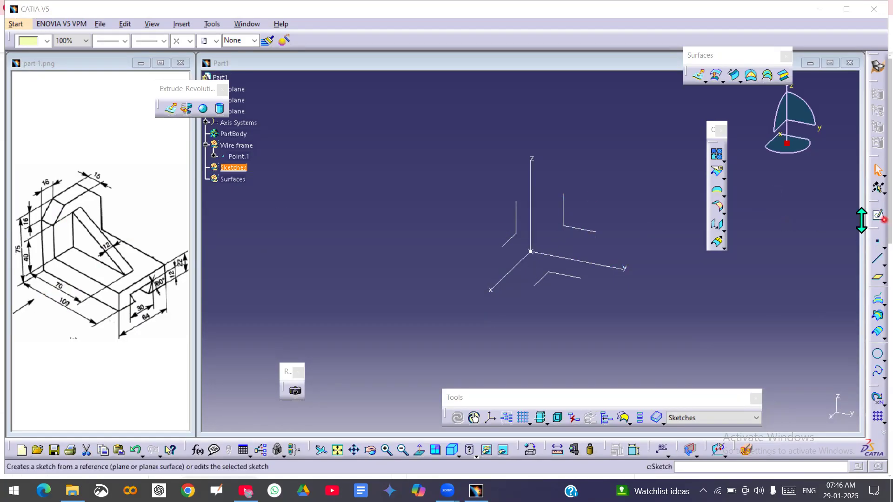
Step: Create a positioned sketch on the yz plane, with its origin set by Projection point to Point.1
click(877, 217)
click(861, 232)
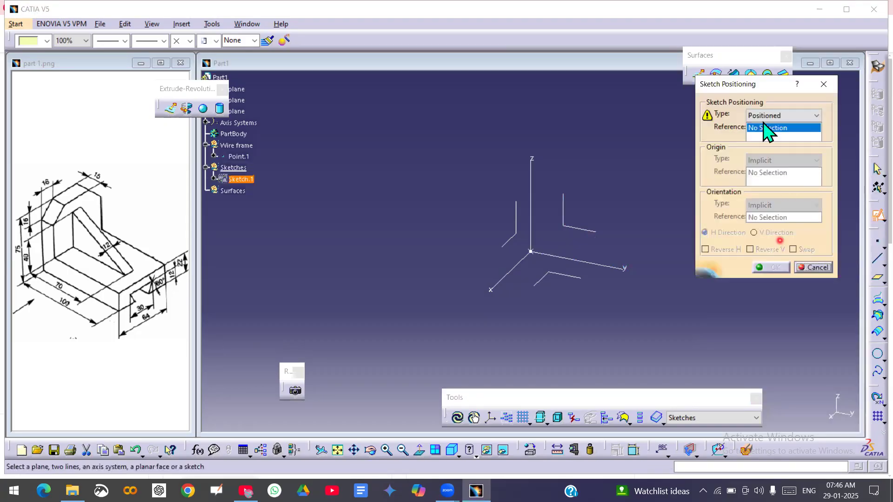
click(581, 225)
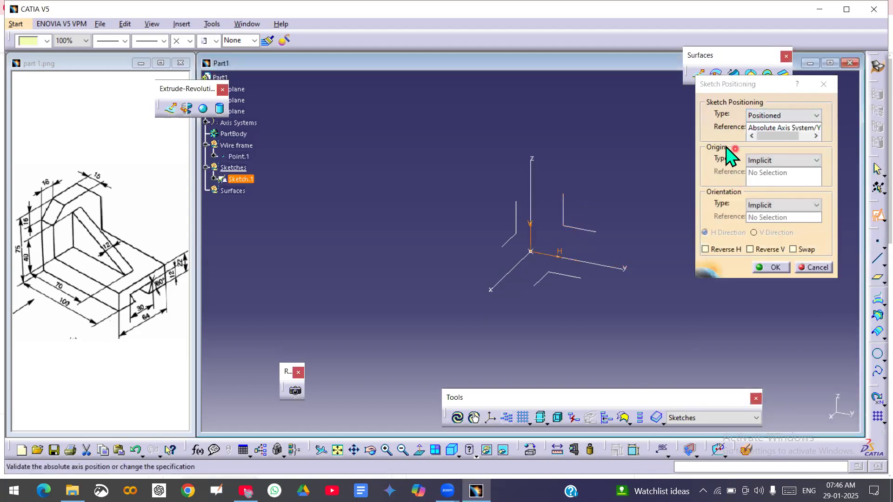
click(793, 160)
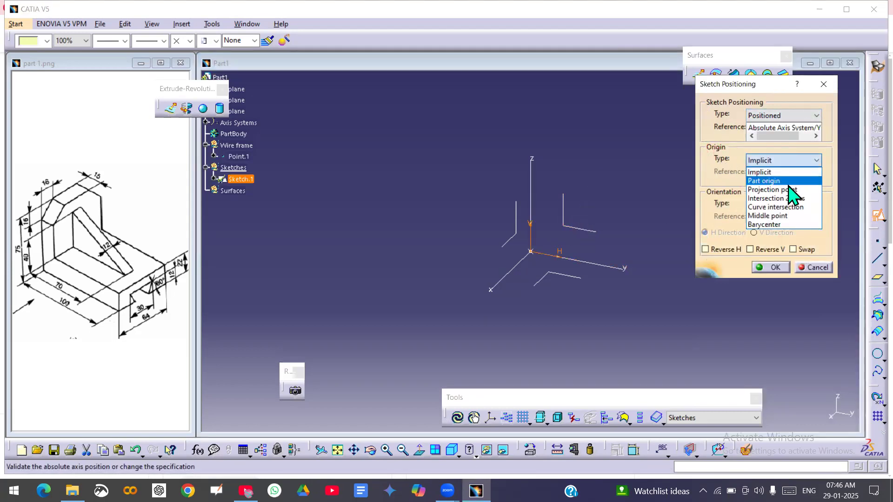
click(786, 189)
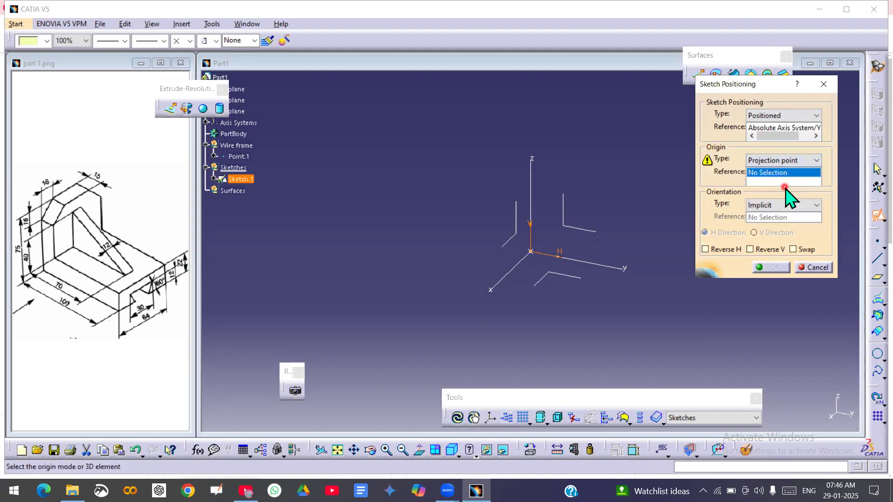
click(242, 158)
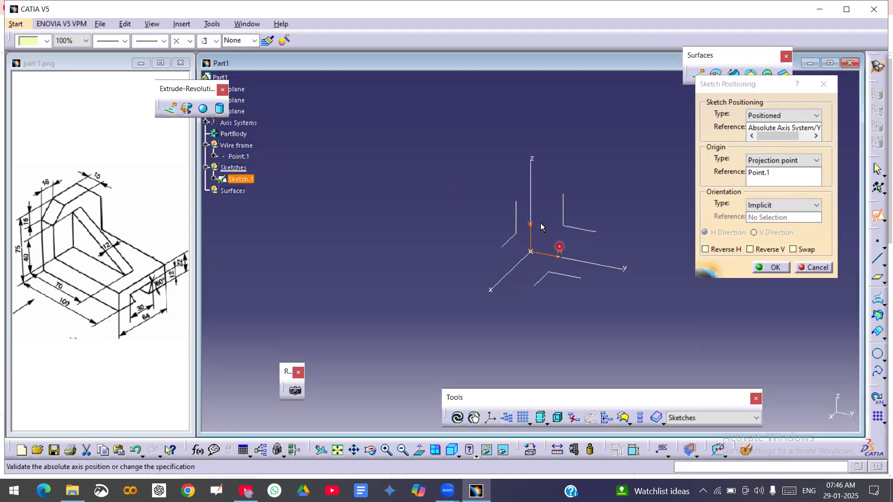
click(784, 268)
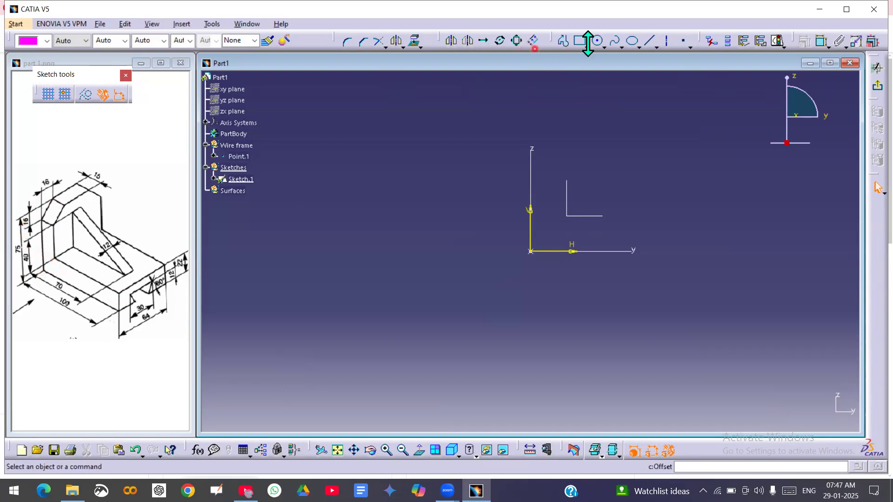
Step: Start a Profile at the sketch origin with a 100 mm horizontal base line along the positive H axis
click(563, 41)
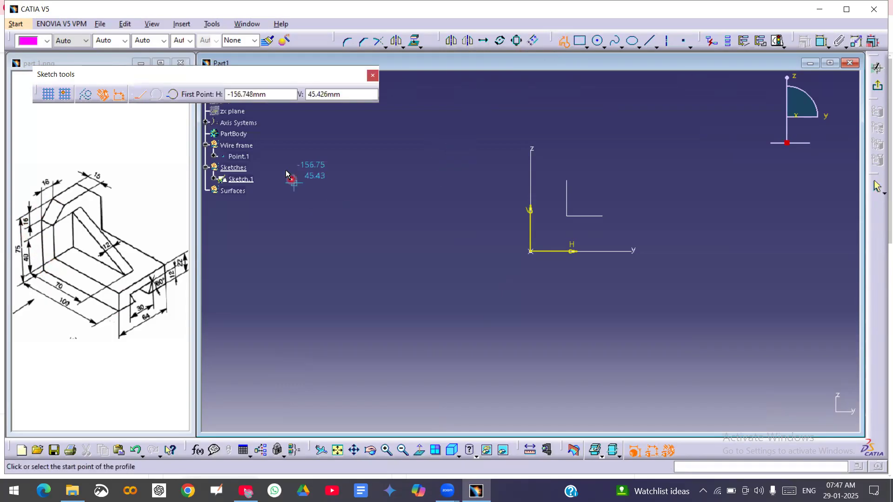
click(535, 254)
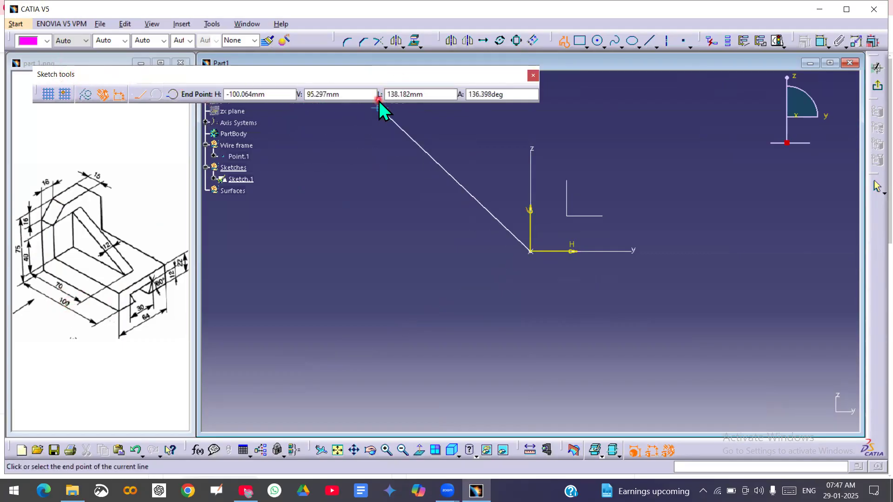
click(435, 94)
text(100)
key(Return)
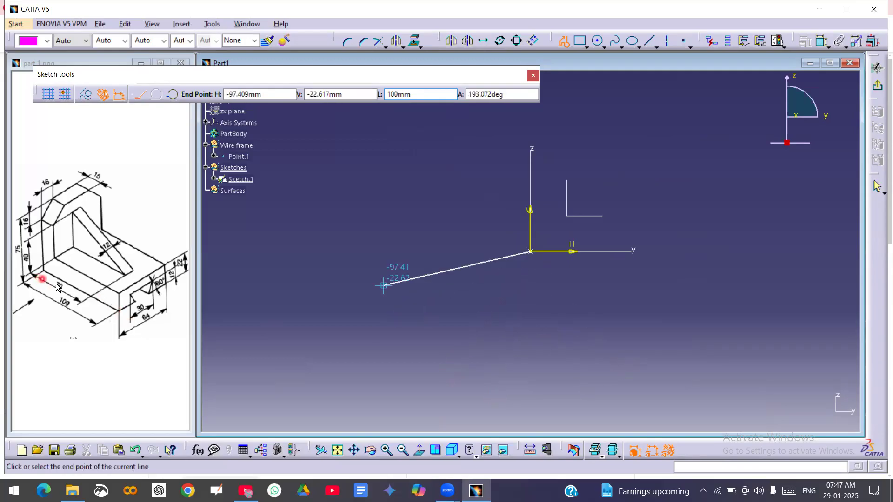
click(706, 255)
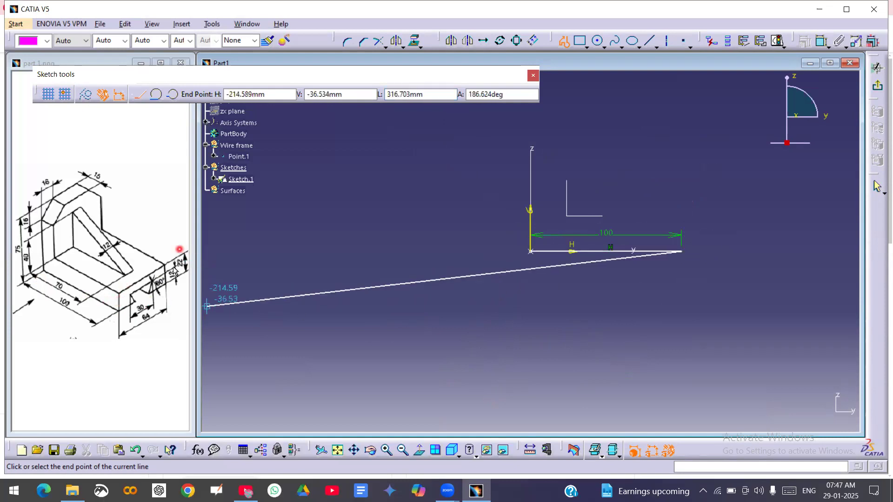
Step: Continue the profile upward from the base line's outer end with a 22 mm long, roughly vertical line
click(431, 94)
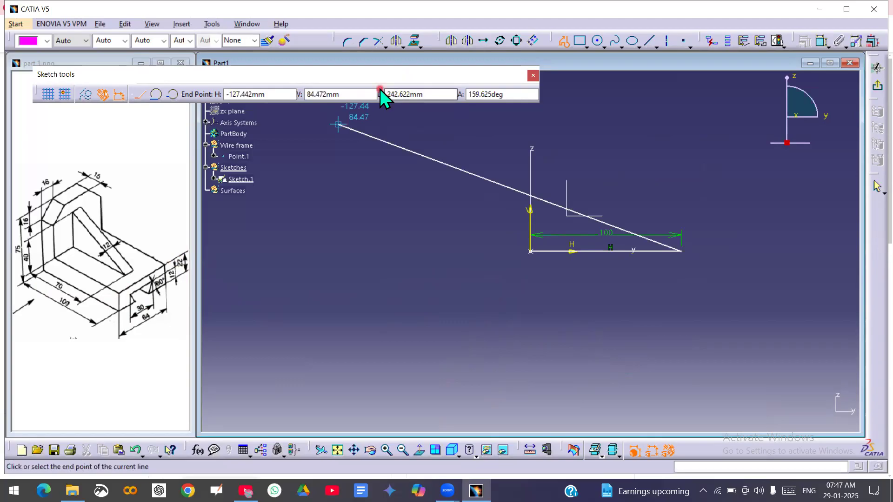
text(22)
key(Return)
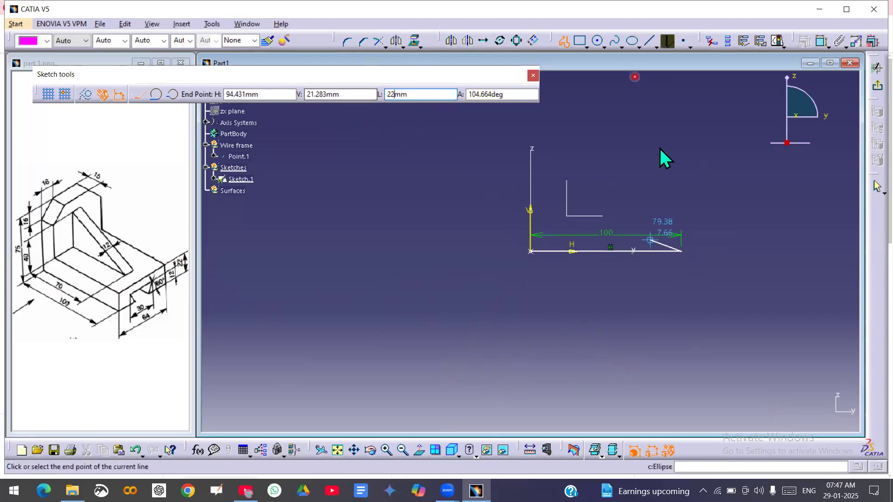
click(683, 181)
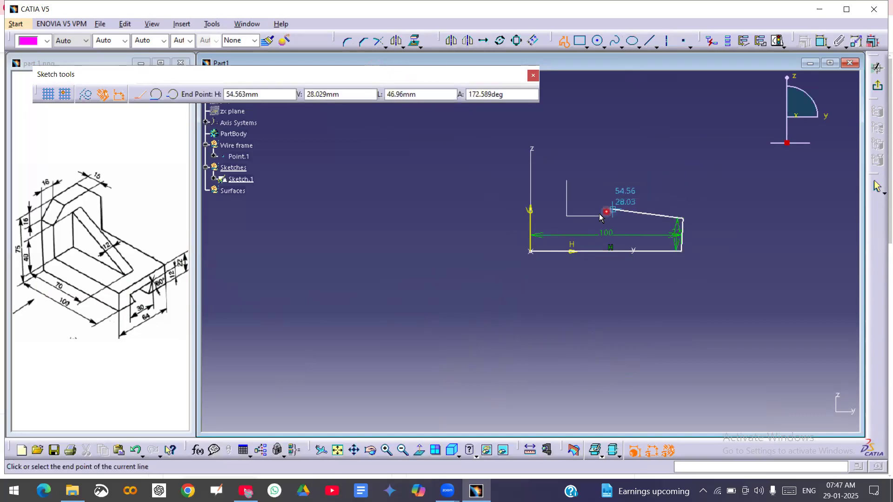
Step: Complete the closed L-shaped profile back to the origin, with an upright leg about 83 mm high and 21 mm thick
click(564, 219)
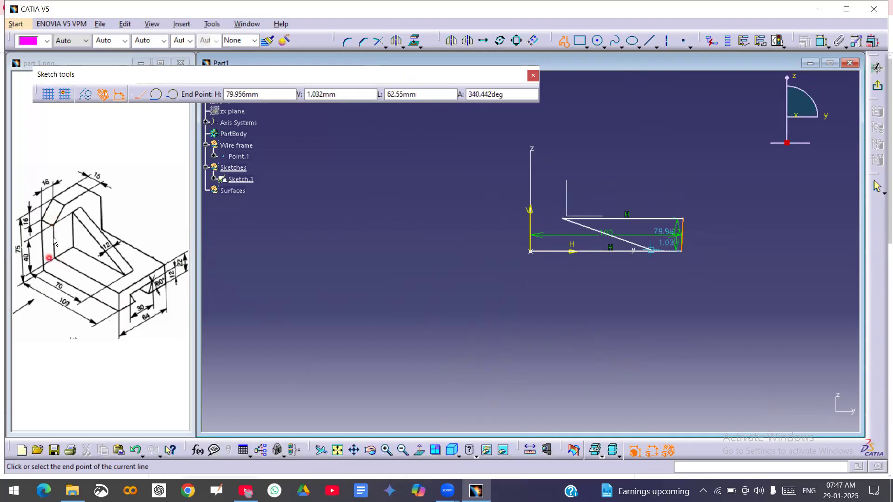
click(562, 126)
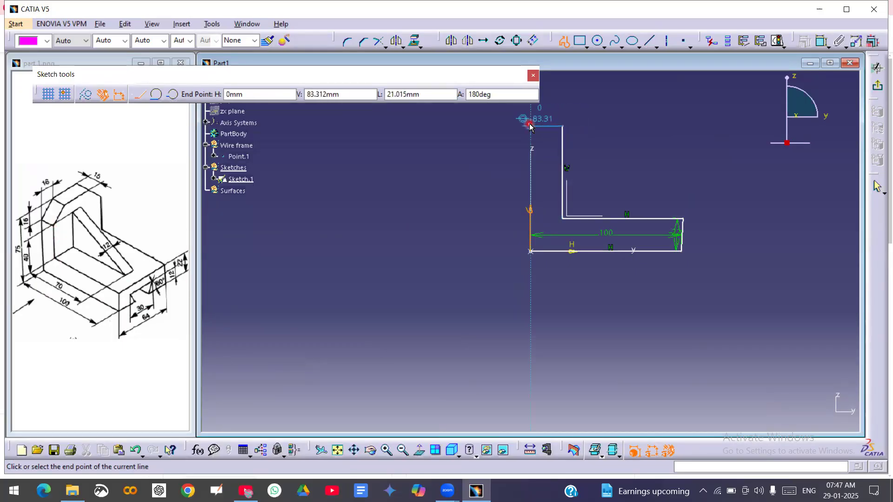
click(530, 125)
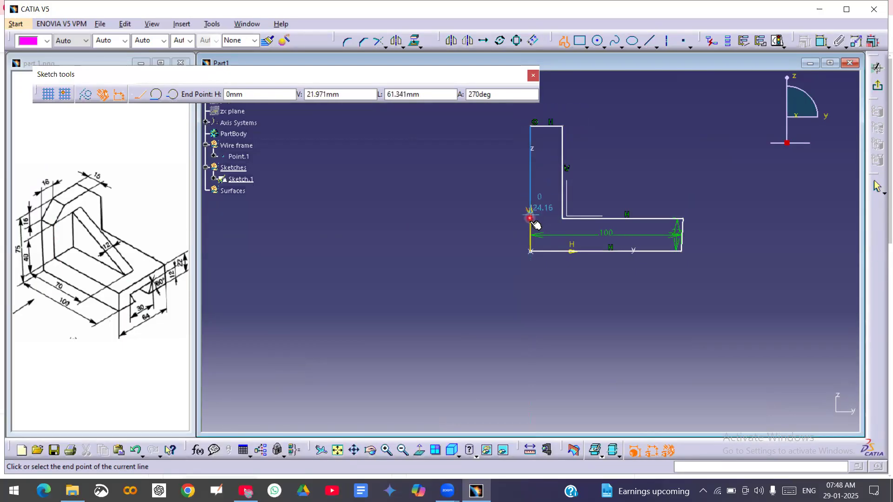
click(530, 251)
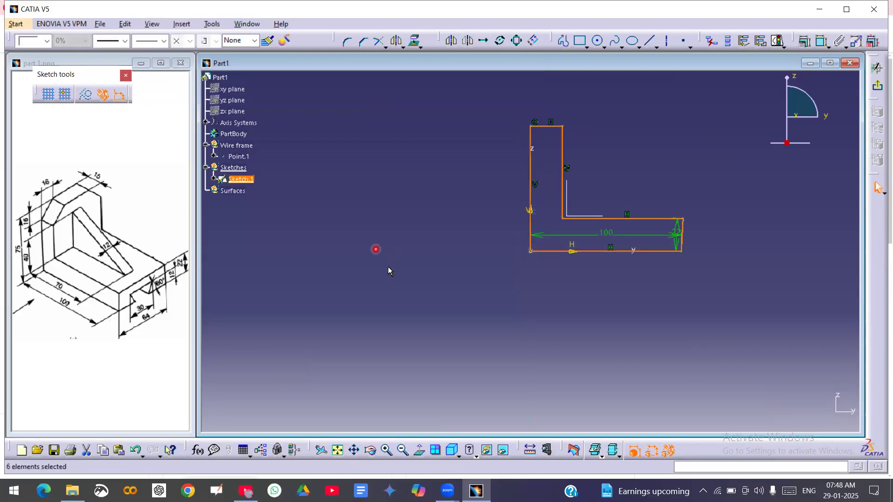
click(441, 207)
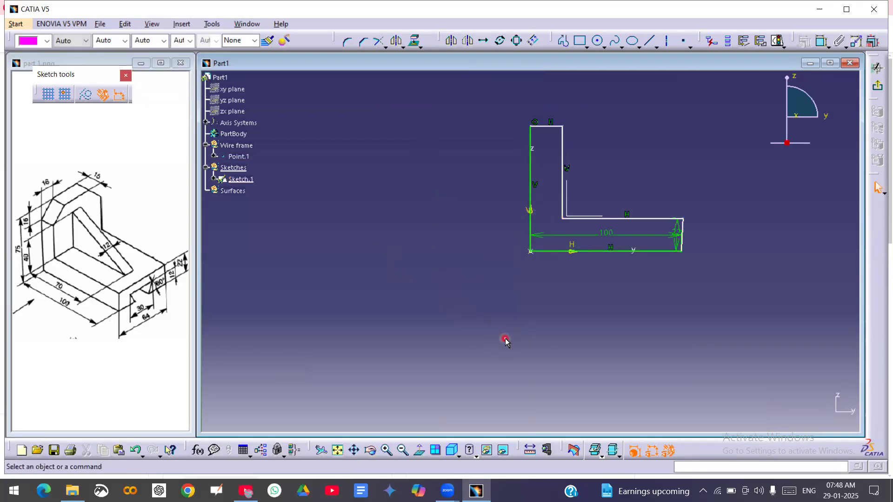
Step: Dimension the L-profile's overall height between its top edge and the base line, and set it to 75 mm
click(822, 45)
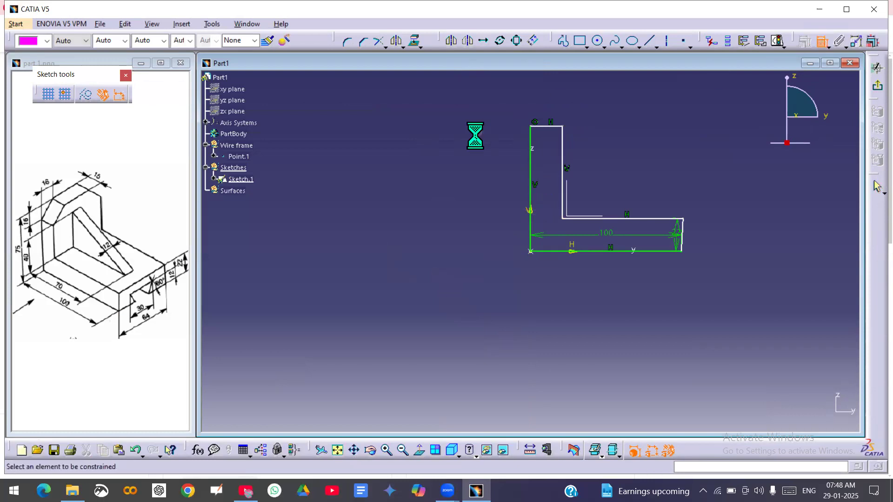
click(556, 126)
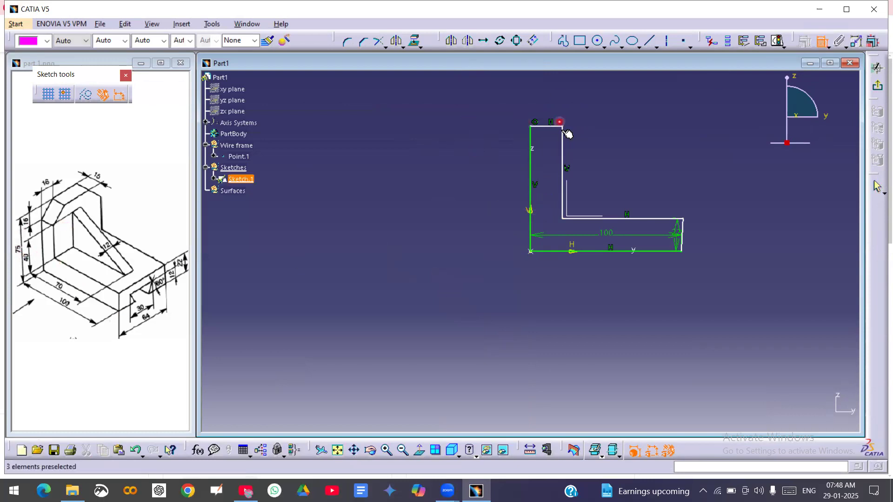
click(552, 252)
click(451, 184)
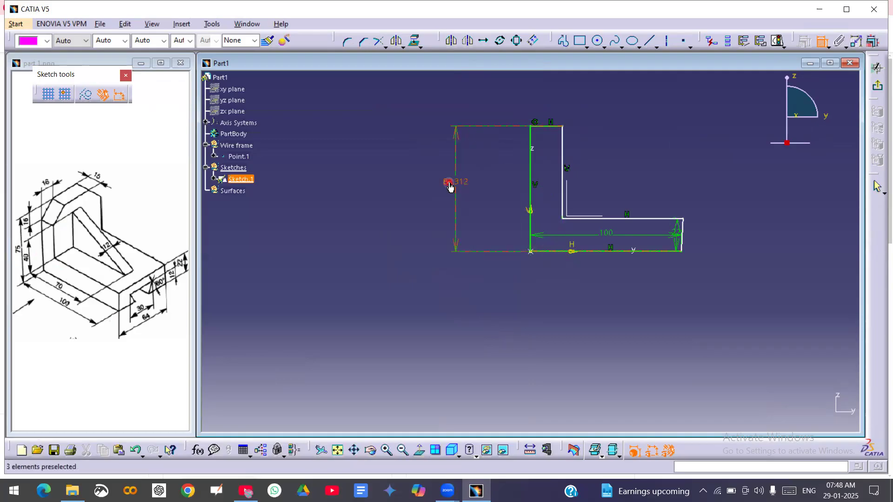
text(75)
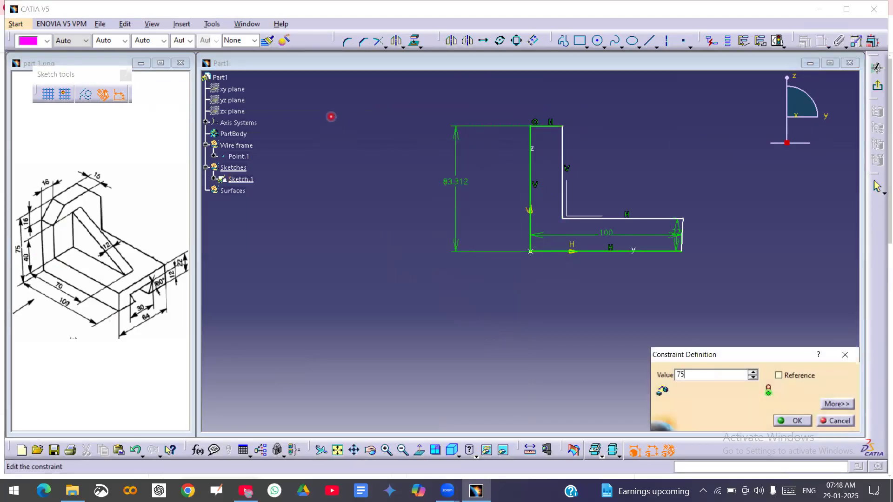
key(Return)
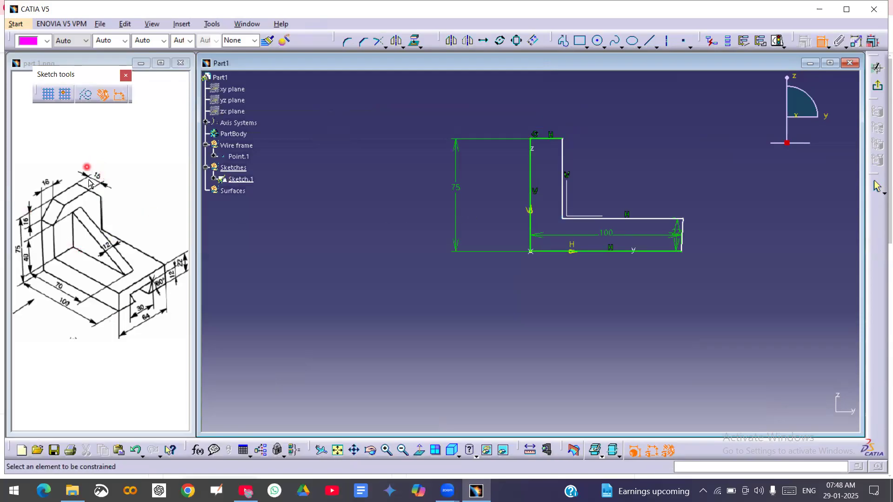
Step: Dimension the upright leg's thickness between its two long vertical edges and set it to 15 mm
click(568, 181)
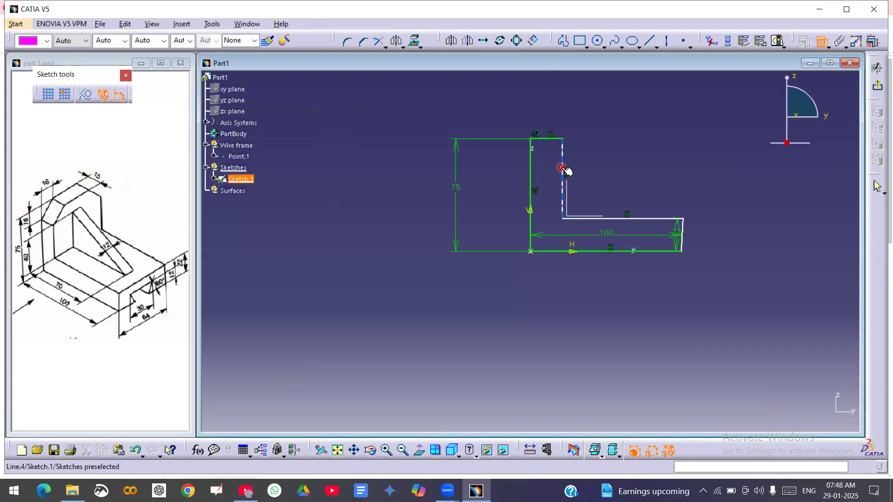
click(530, 173)
click(543, 94)
double_click(546, 94)
text(15)
key(Return)
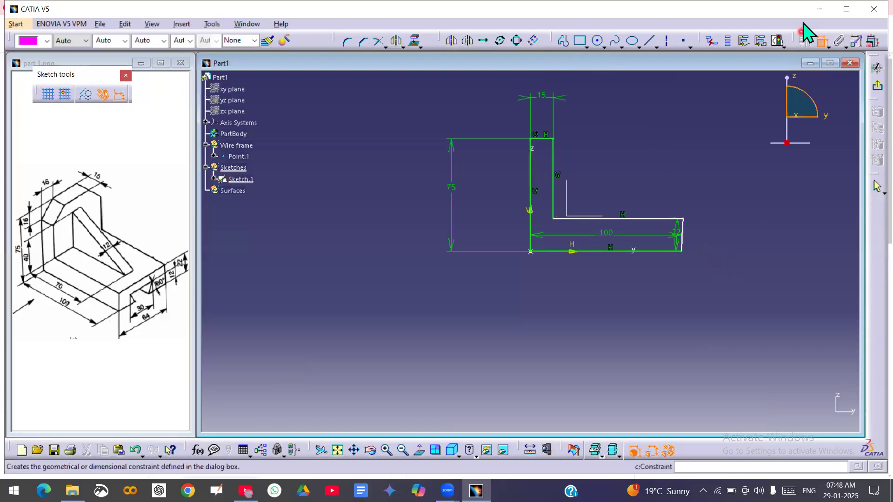
Step: Apply a vertical constraint to the slanted line at the outer end of the base leg
click(823, 41)
click(610, 278)
mouse_move(713, 270)
middle_down()
mouse_move(610, 277)
mouse_move(625, 157)
middle_up()
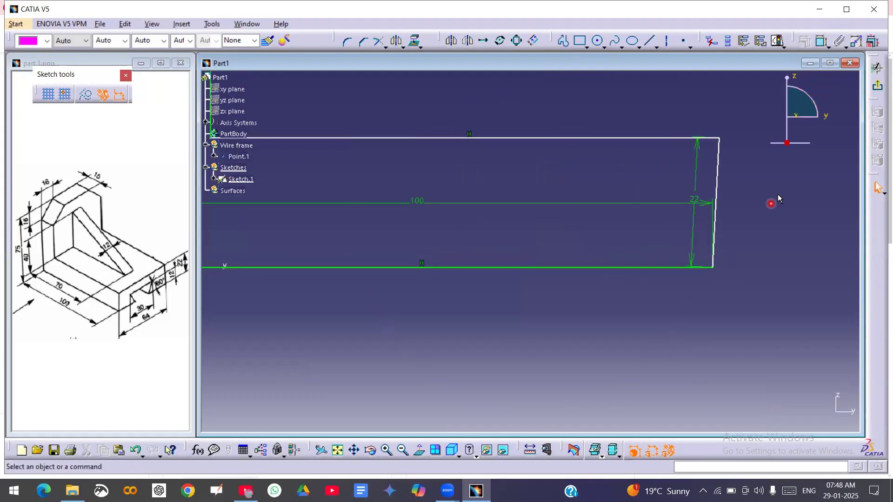
right_click(717, 178)
mouse_move(751, 355)
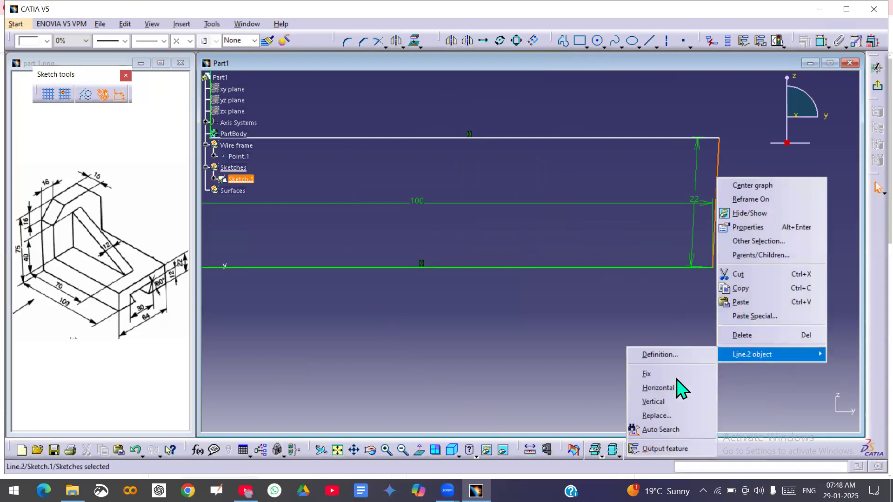
click(658, 401)
Step: Reposition the 22 mm and 100 mm dimensions outside the L-profile, beside its outer end and below the base line
middle_drag(559, 299, 558, 395)
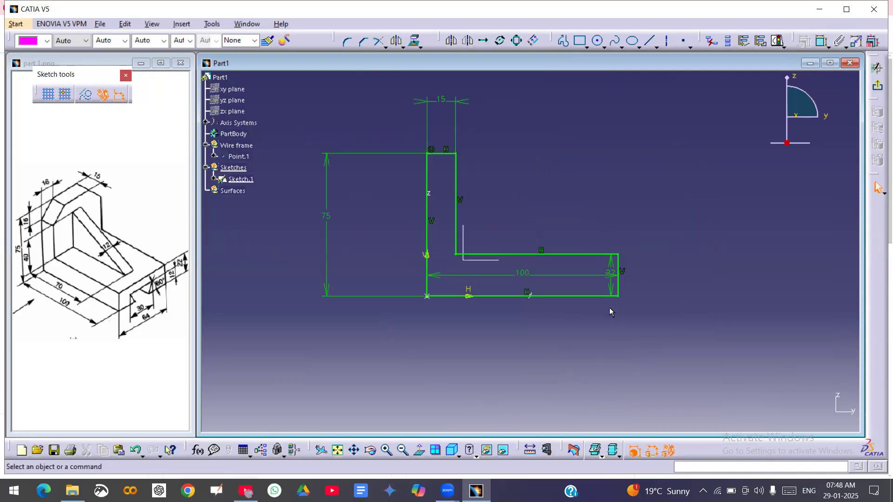
drag(609, 295, 682, 285)
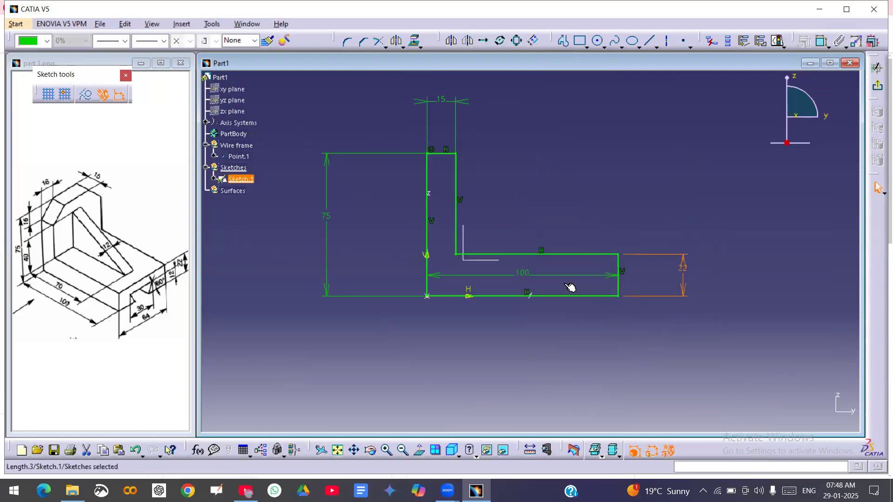
drag(540, 284, 537, 339)
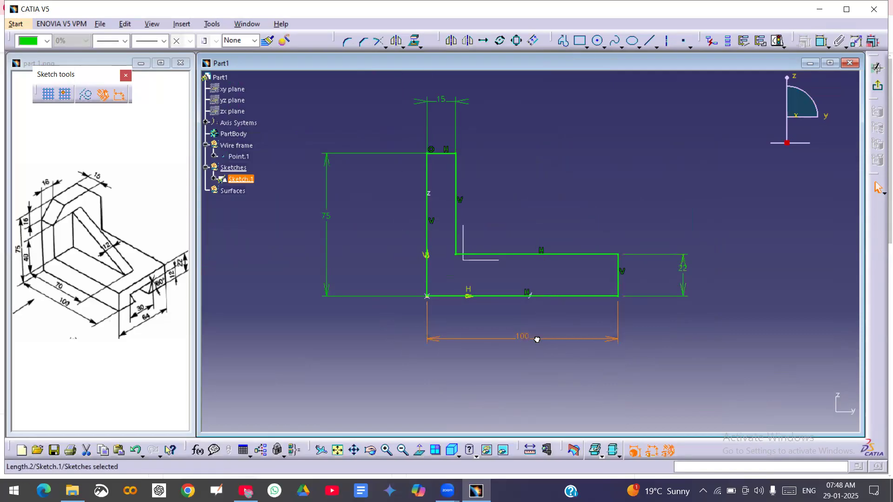
click(541, 140)
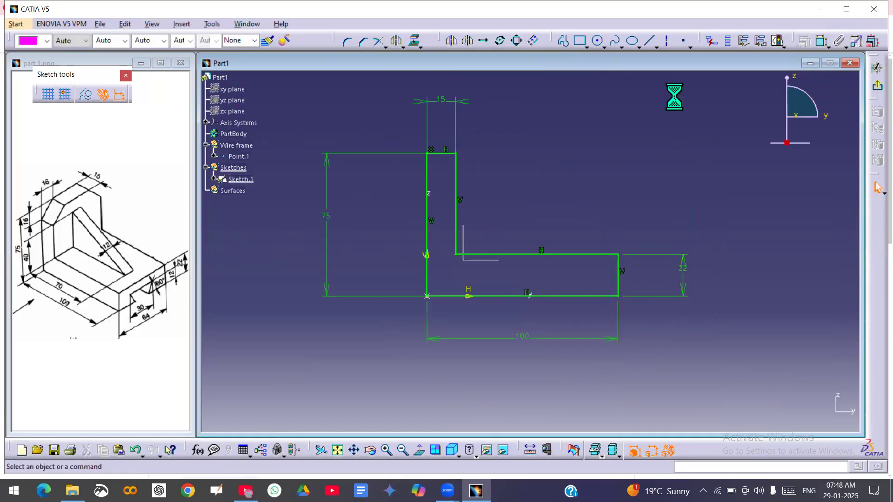
Step: Check the sketch's solving status, close the report, and exit the sketch
click(778, 41)
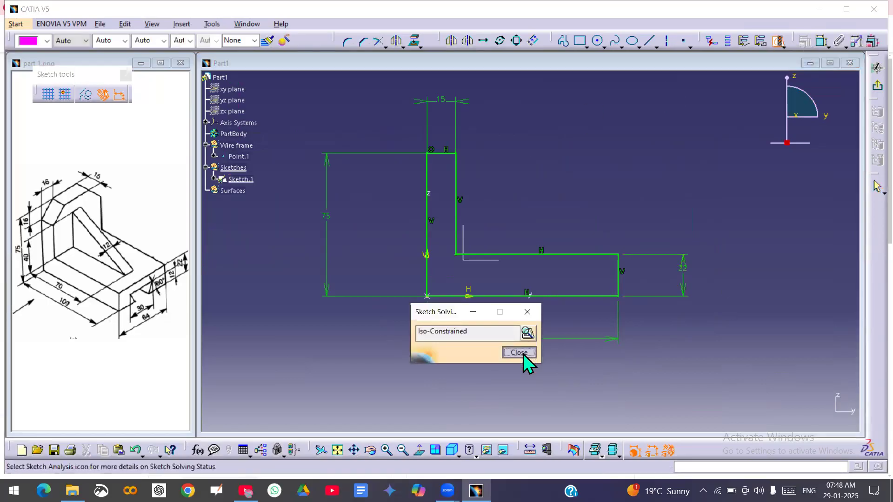
click(520, 353)
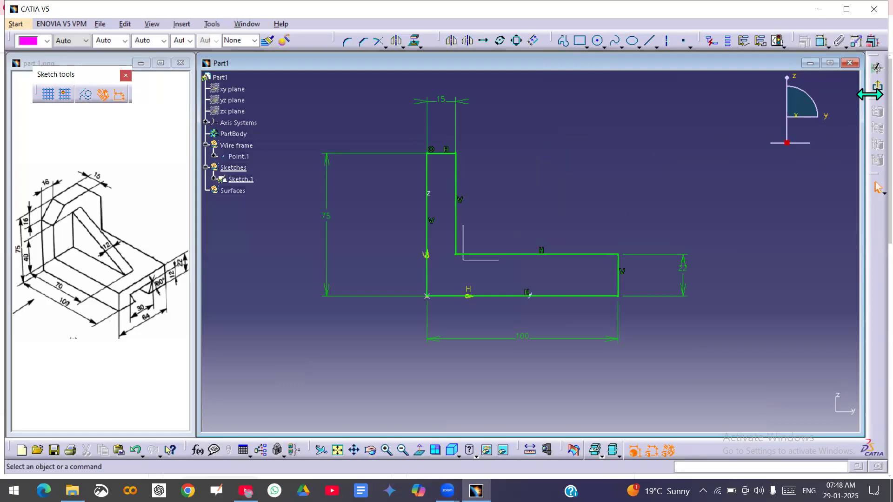
click(877, 70)
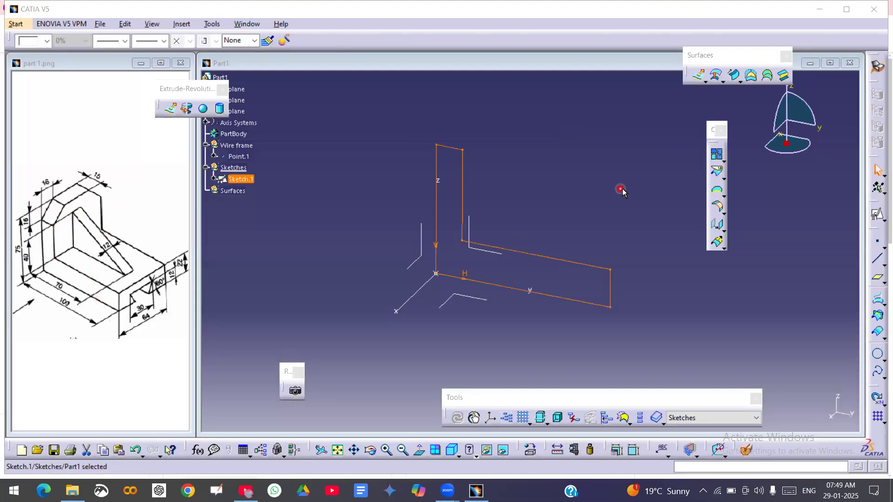
Step: Extrude the L-profile sketch as a surface along its normal, with a 64/2 mm limit and mirrored extent
click(700, 76)
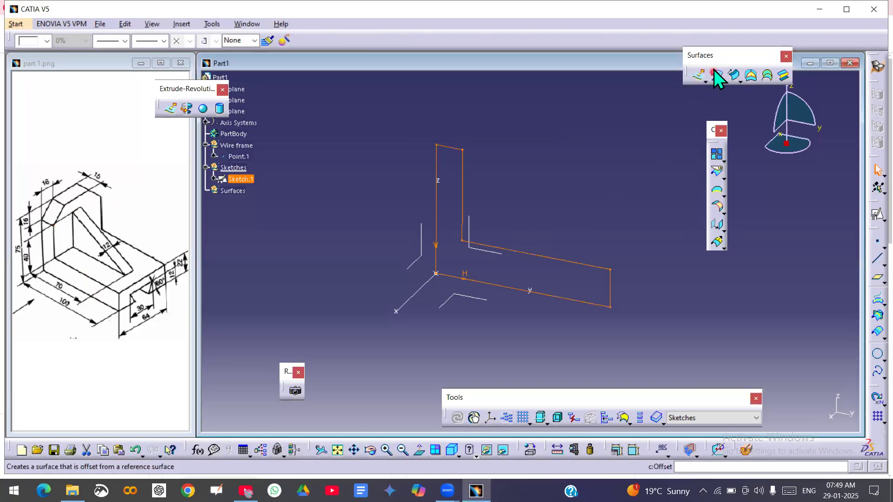
click(702, 76)
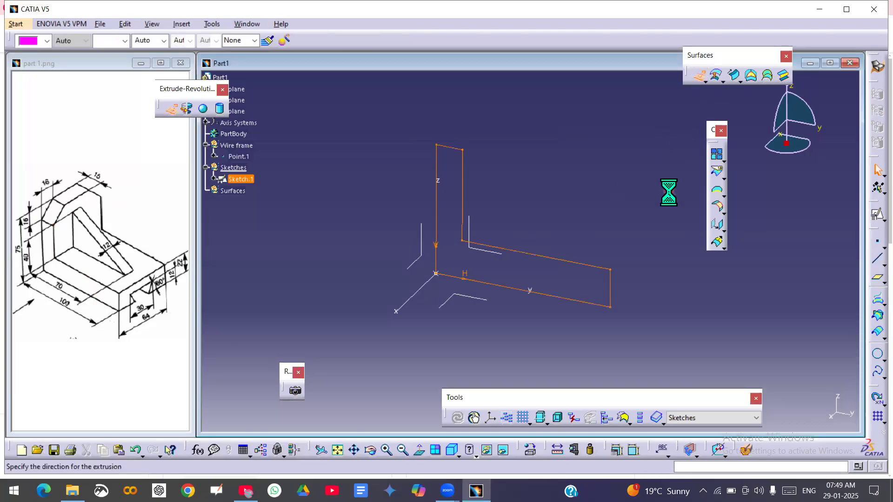
middle_drag(541, 211, 535, 281)
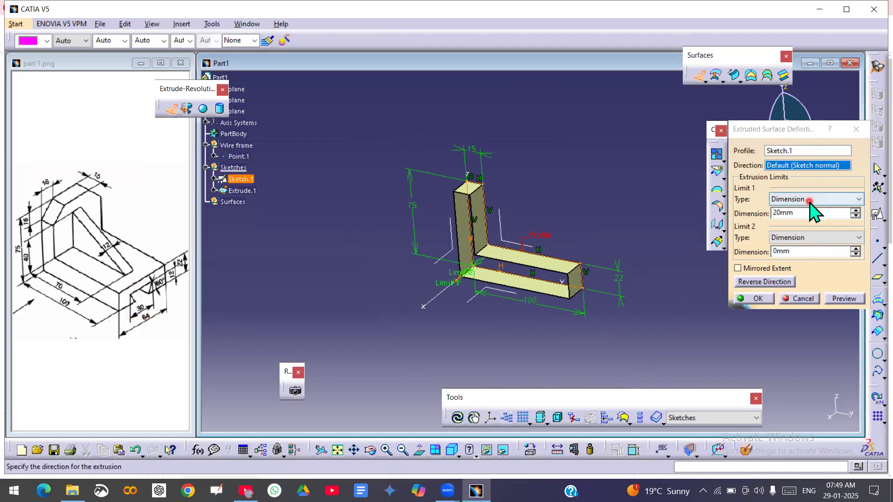
drag(808, 215, 742, 225)
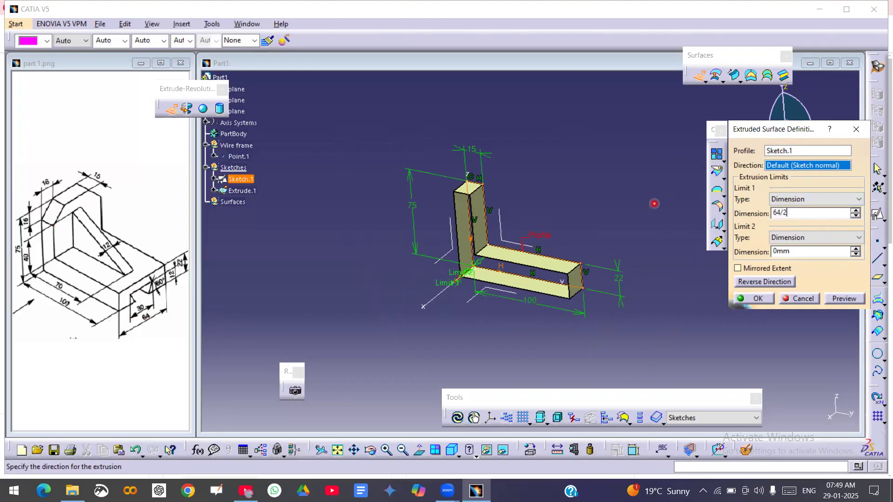
click(642, 206)
middle_drag(581, 289, 538, 263)
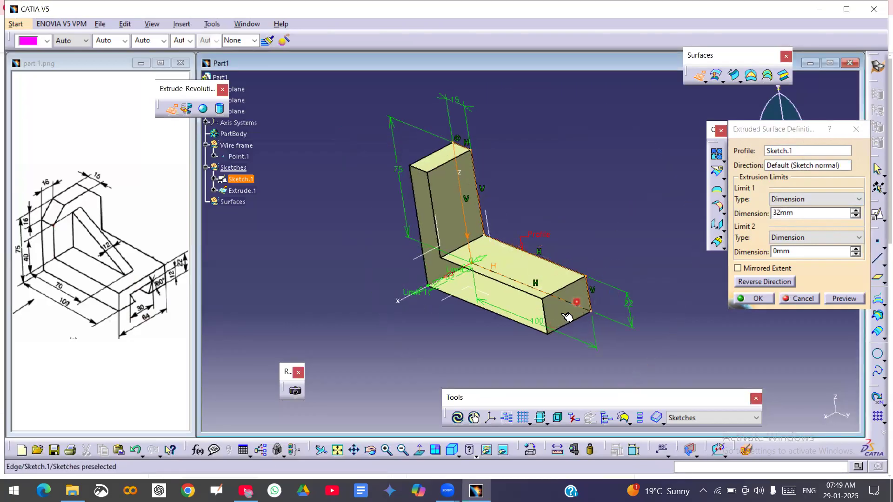
click(739, 269)
middle_drag(549, 317, 546, 285)
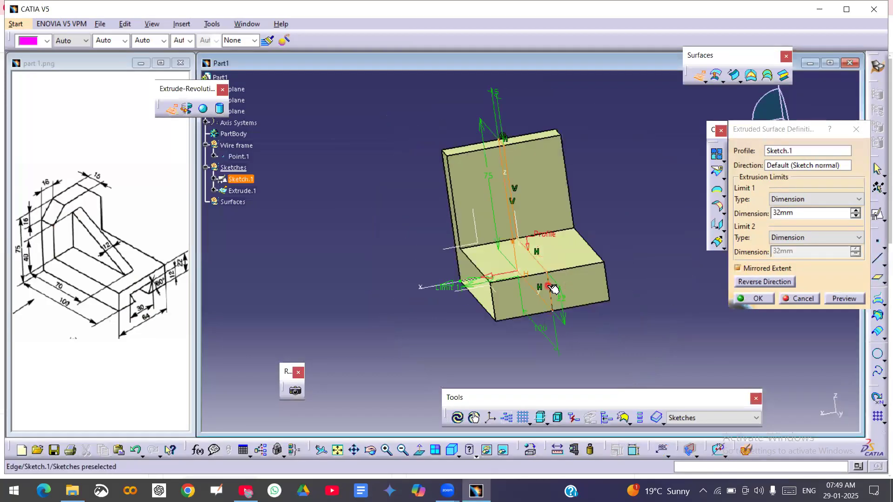
click(746, 302)
Step: Move the extruded surface from the Sketches set into the Surfaces geometrical set
mouse_move(563, 265)
middle_down()
mouse_move(514, 235)
mouse_move(508, 279)
mouse_move(598, 279)
mouse_move(602, 215)
mouse_move(608, 229)
mouse_move(618, 195)
mouse_move(552, 216)
mouse_move(550, 248)
middle_up()
right_click(246, 191)
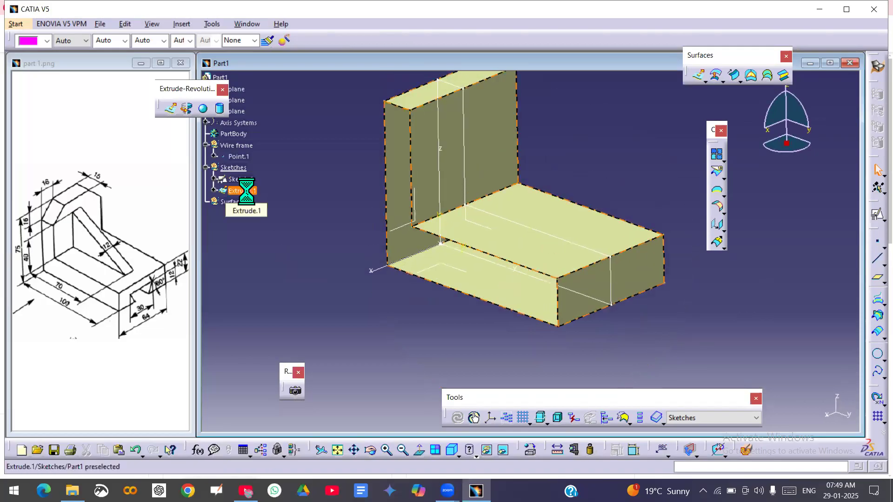
drag(225, 206, 228, 203)
middle_drag(433, 227, 434, 269)
Step: Colour the Surfaces geometrical set yellow
click(230, 191)
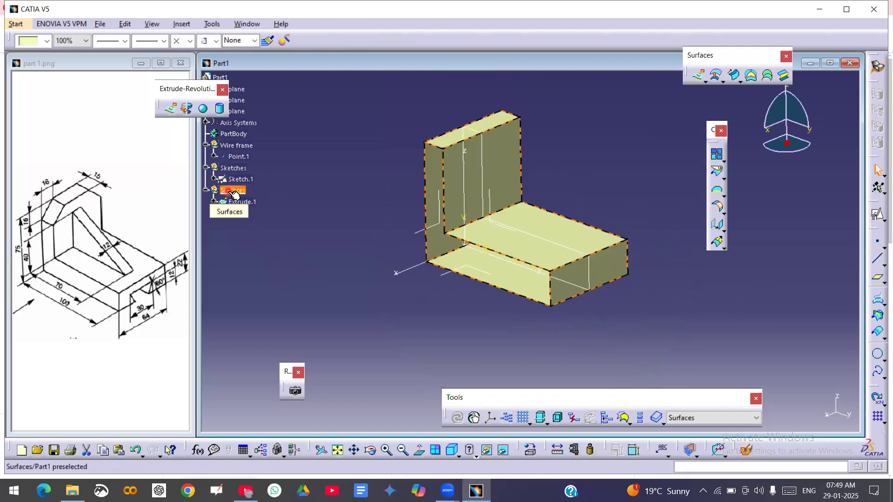
click(46, 41)
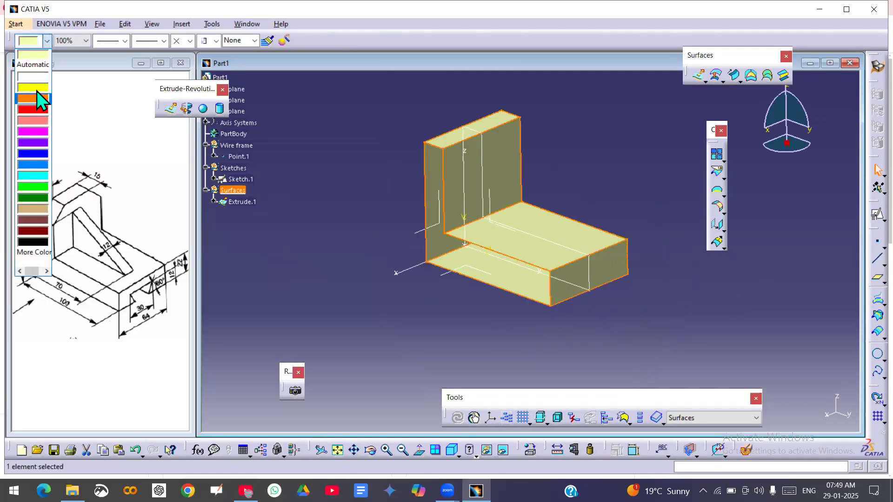
click(37, 89)
click(302, 237)
click(470, 274)
mouse_move(470, 274)
middle_down()
mouse_move(517, 273)
mouse_move(516, 259)
mouse_move(473, 265)
mouse_move(472, 256)
middle_up()
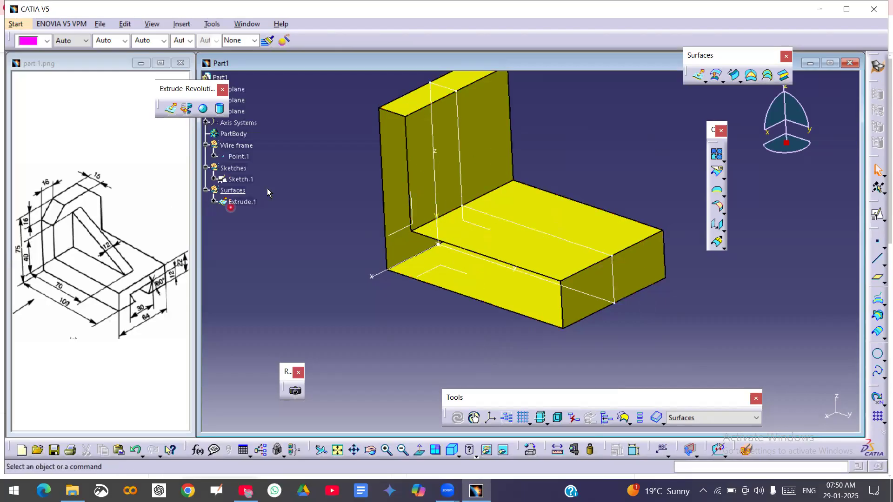
Step: Hide Sketch.1 so that only the extruded surface of the bracket is shown
right_click(237, 179)
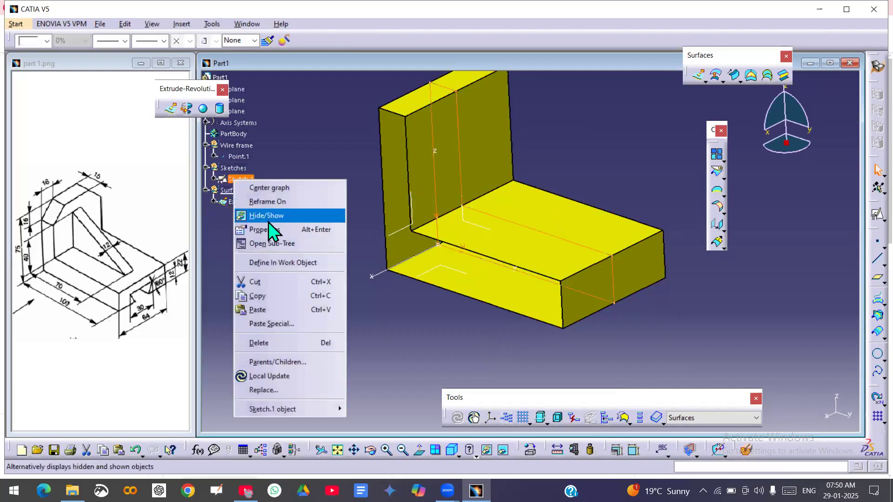
click(266, 216)
middle_drag(465, 260, 463, 277)
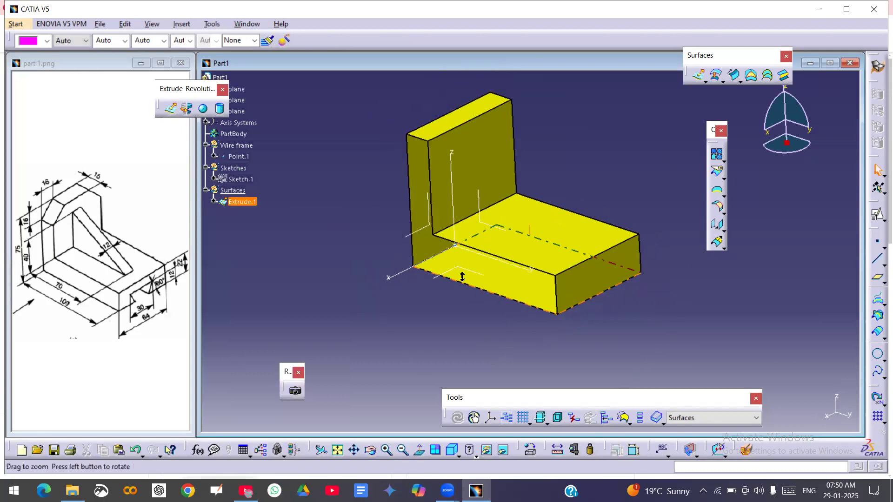
Step: Create a Point-Direction line from Point.1 along the Y axis with mirrored extent, reaching past both ends of the bracket
click(877, 258)
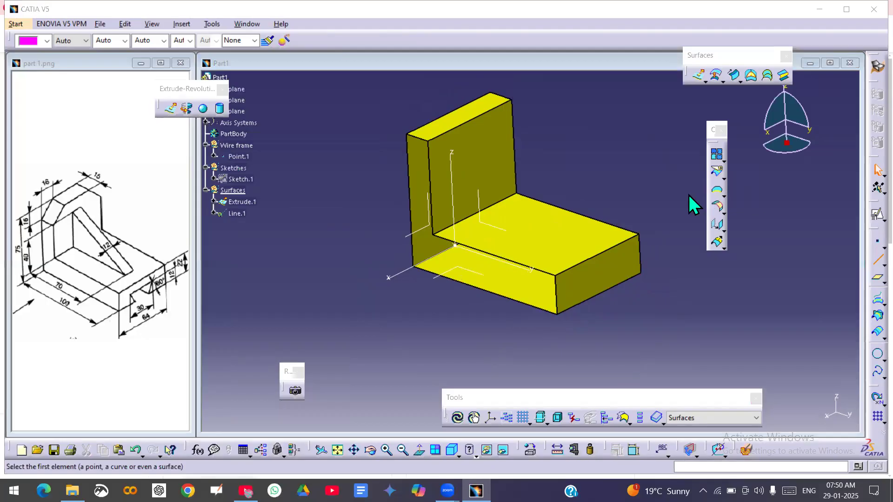
click(782, 242)
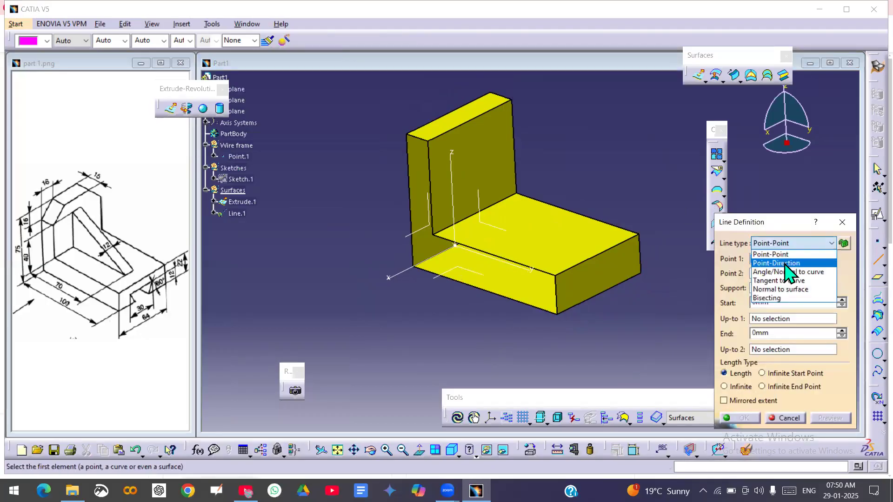
click(784, 263)
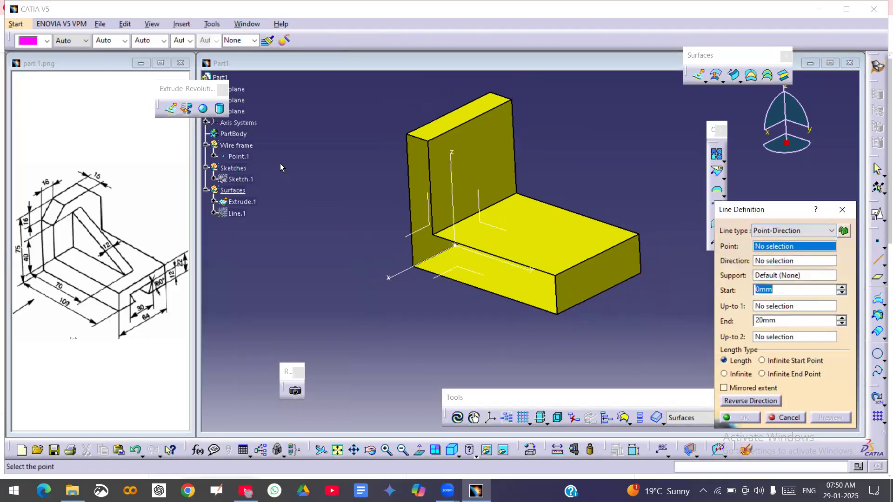
click(239, 156)
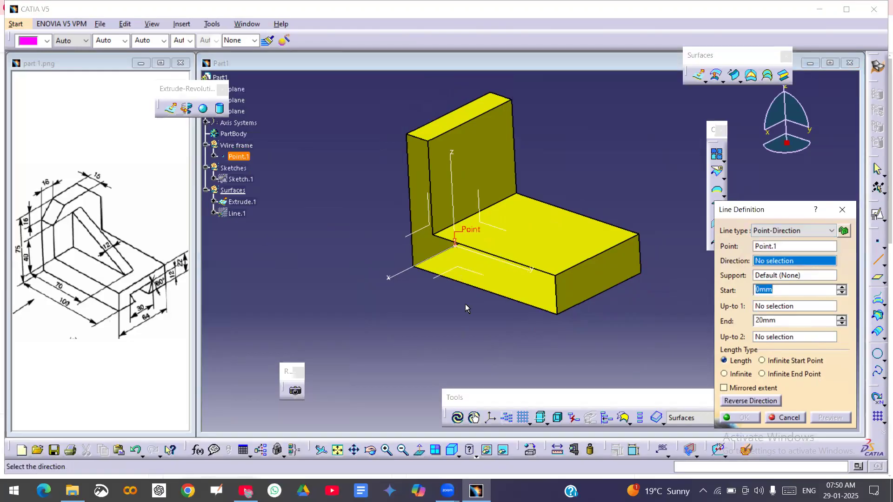
click(477, 257)
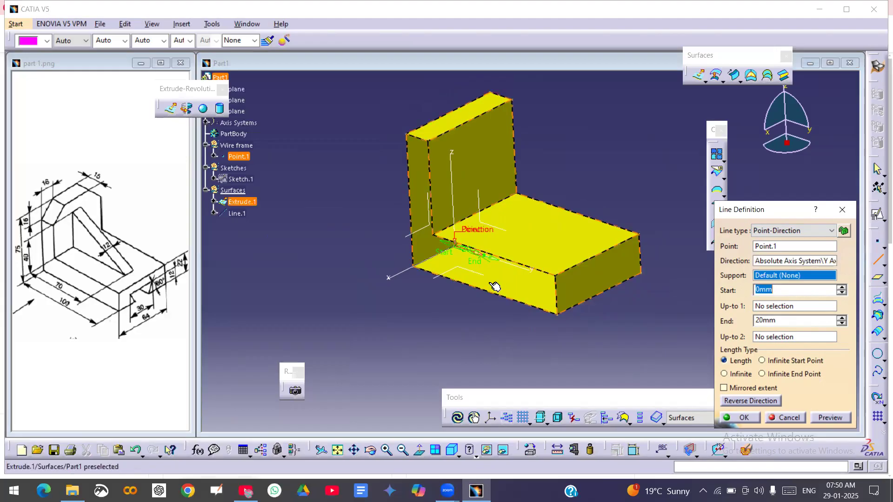
drag(475, 262, 701, 330)
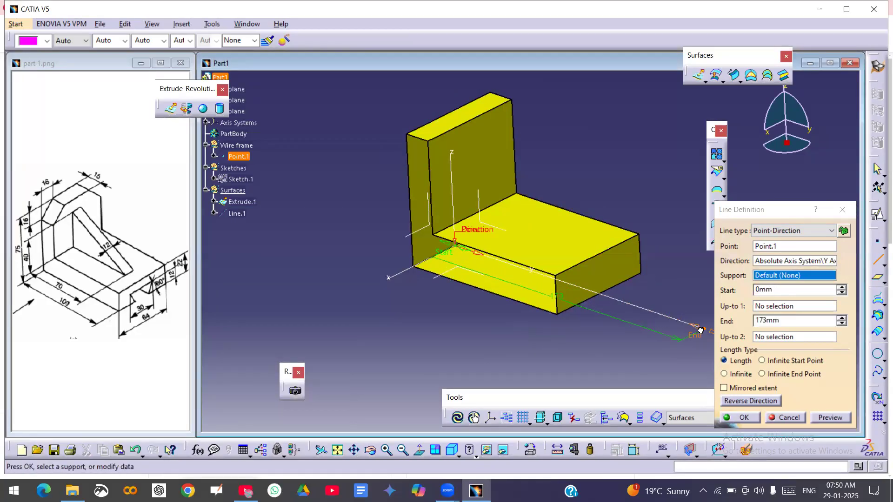
click(735, 389)
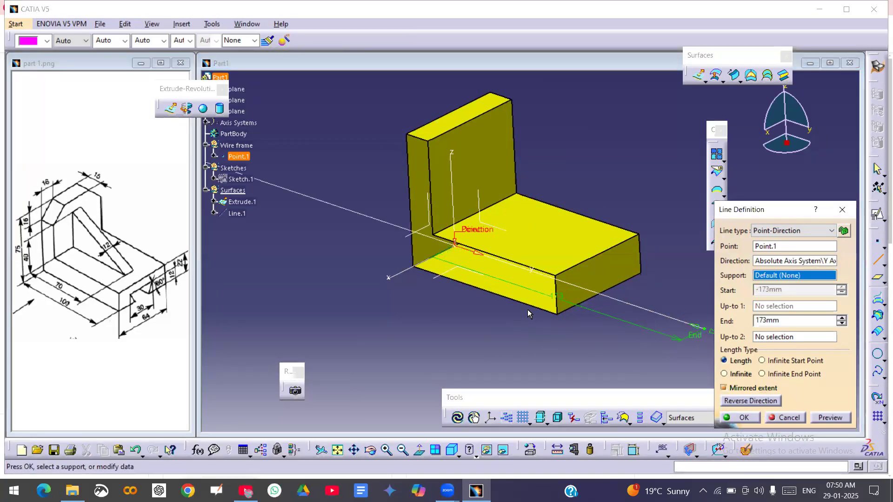
middle_drag(521, 323, 514, 352)
drag(624, 305, 589, 300)
middle_drag(582, 324, 523, 302)
click(738, 417)
Step: Colour the extruded L-shaped bracket surface Extrude.1 magenta
middle_drag(582, 311, 665, 335)
click(242, 202)
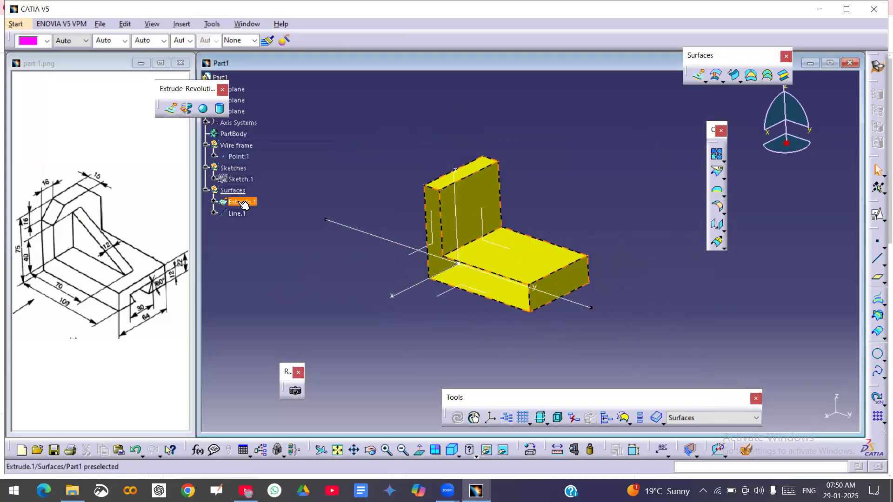
click(47, 41)
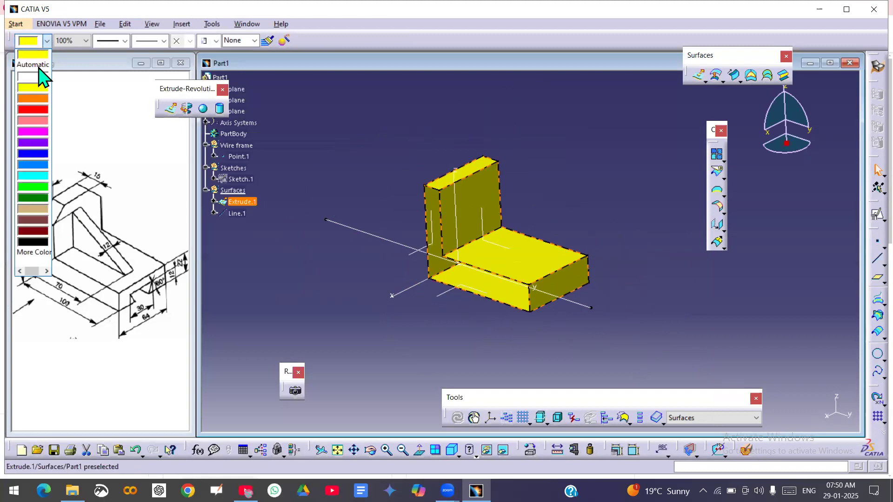
click(34, 132)
click(573, 195)
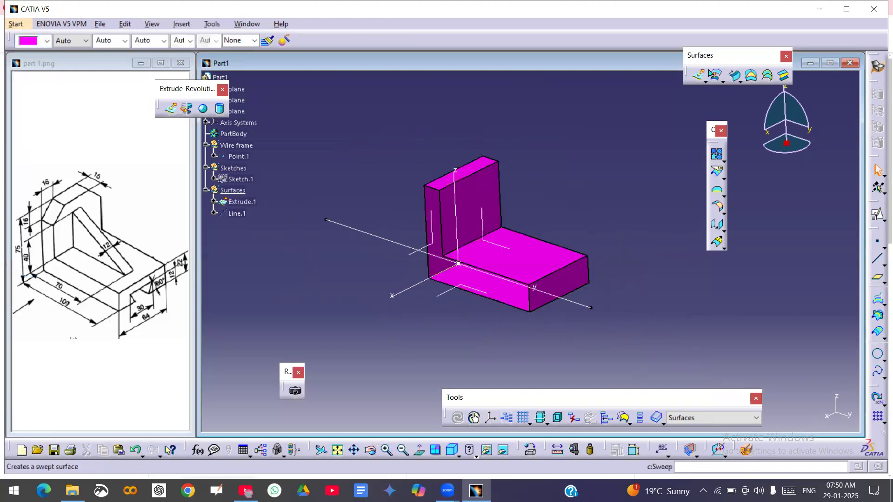
Step: Extrude Line.1 along the Z axis with mirrored extent into a planar surface reaching well above and below the bracket
click(698, 73)
click(584, 305)
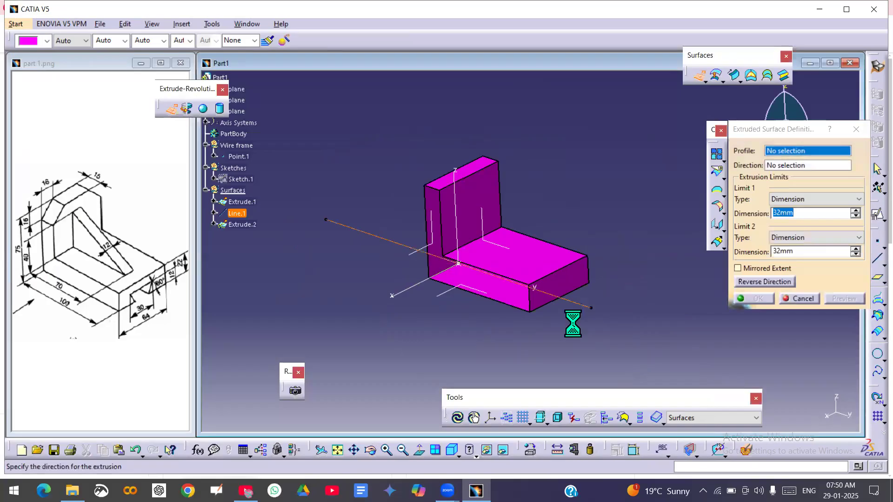
click(457, 197)
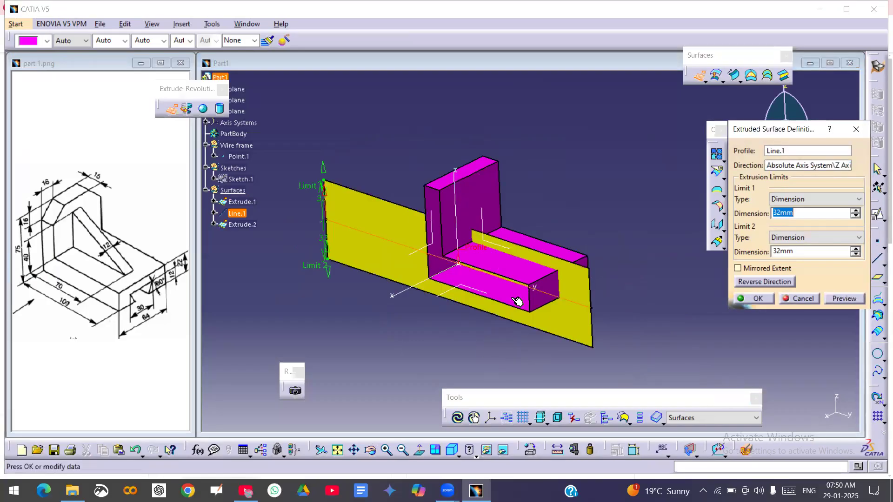
click(752, 268)
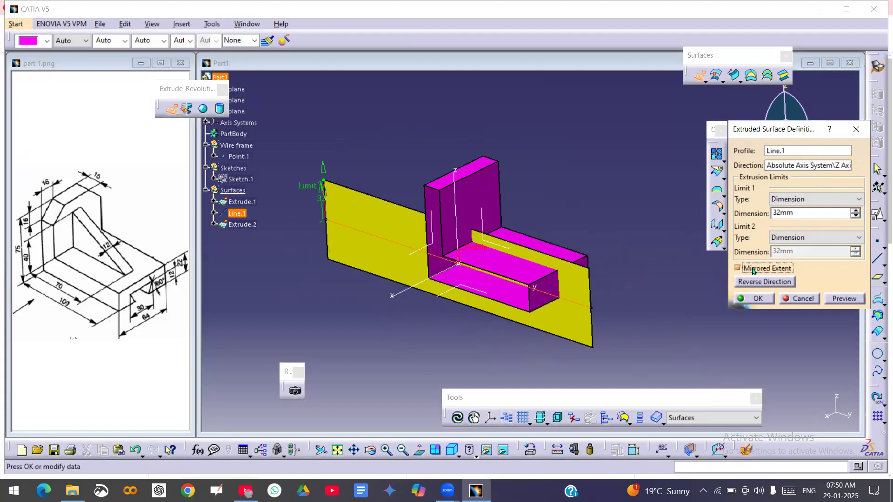
drag(315, 188, 316, 86)
click(756, 303)
middle_drag(636, 266, 632, 325)
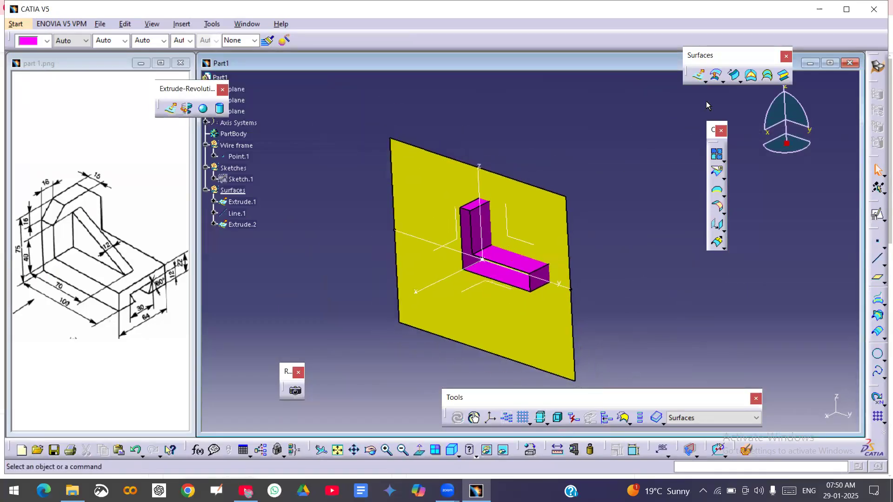
Step: Offset the planar surface Extrude.2 by 32 mm to both sides
click(716, 75)
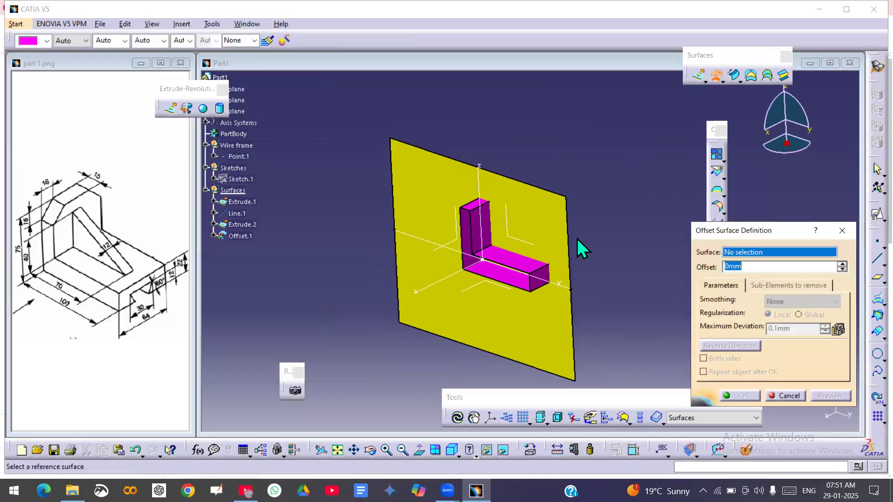
click(455, 177)
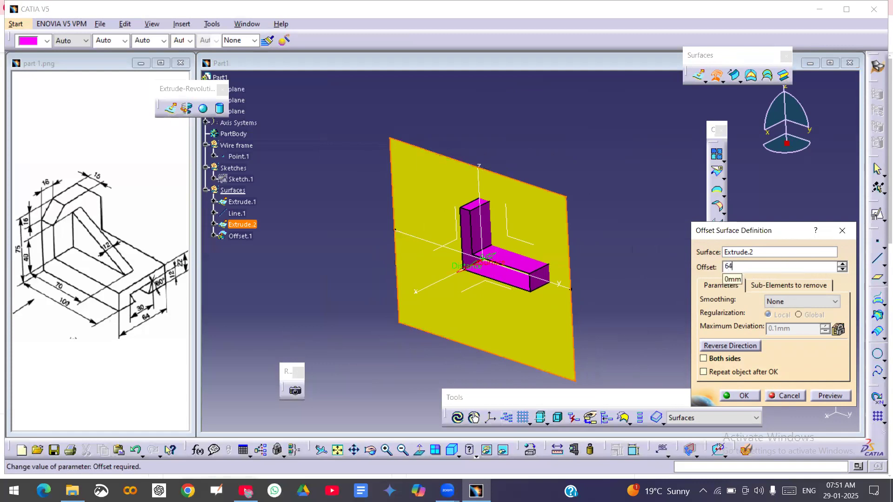
click(596, 267)
click(821, 396)
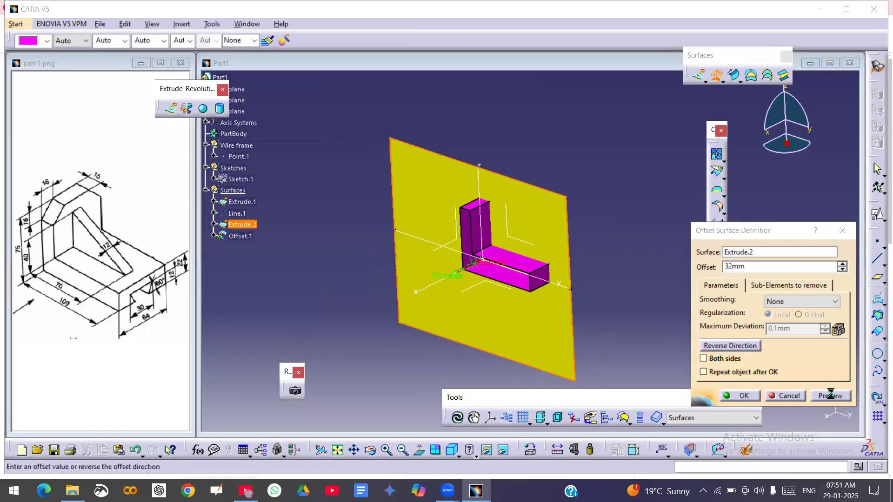
middle_drag(619, 287, 554, 210)
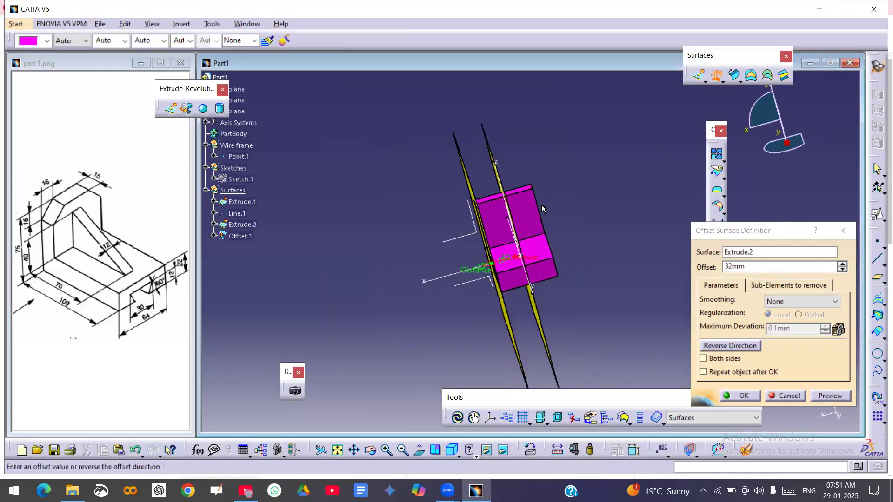
click(705, 359)
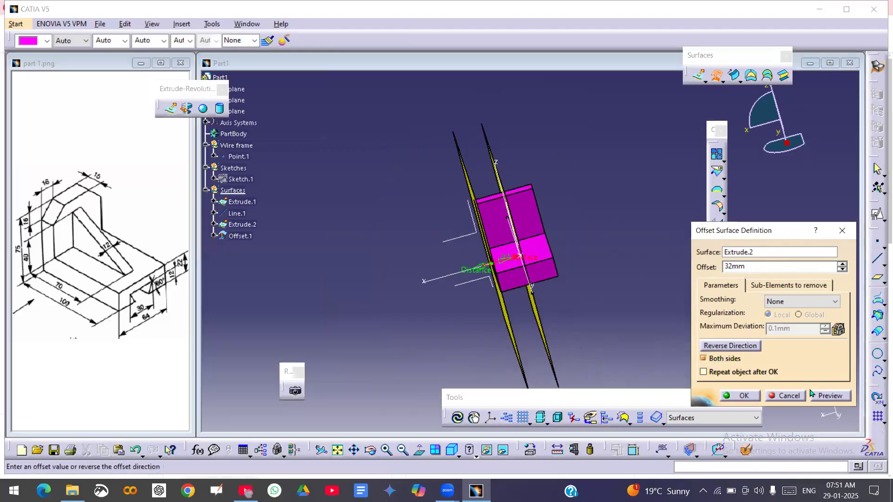
click(830, 396)
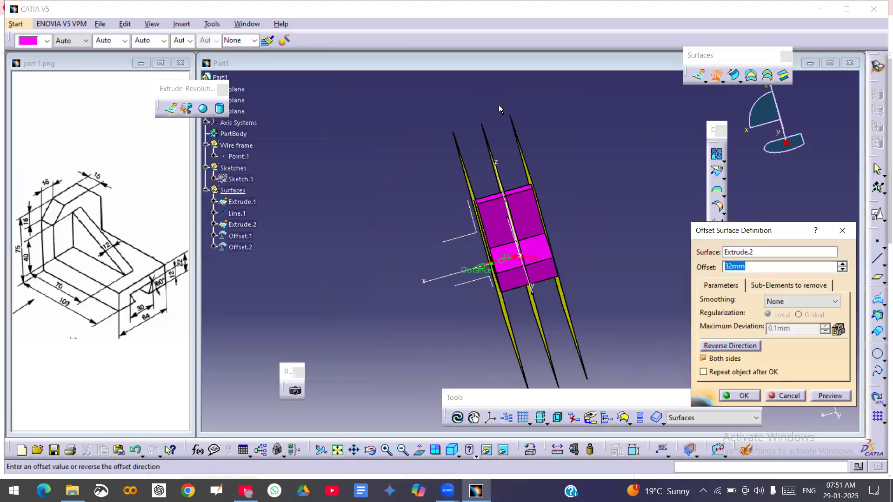
middle_drag(568, 261, 577, 224)
click(740, 396)
Step: Hide the middle planar surface Extrude.2 between the two offset surfaces
right_click(530, 216)
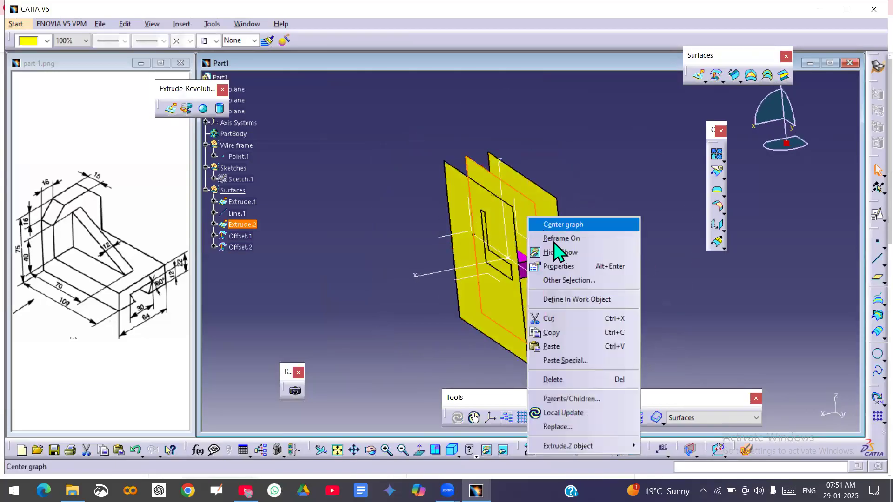
click(591, 253)
middle_drag(593, 247, 560, 232)
Step: Colour the offset surface Offset.1 purple and the opposite one, Offset.2, orange
click(492, 329)
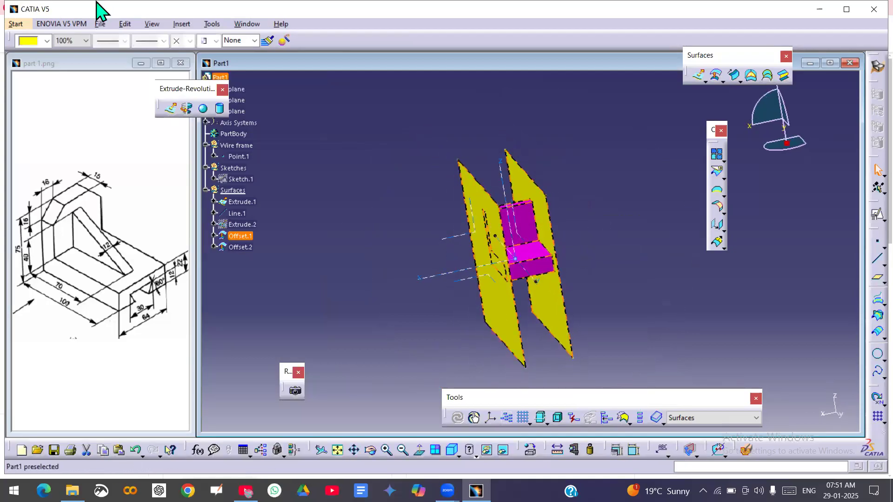
click(47, 40)
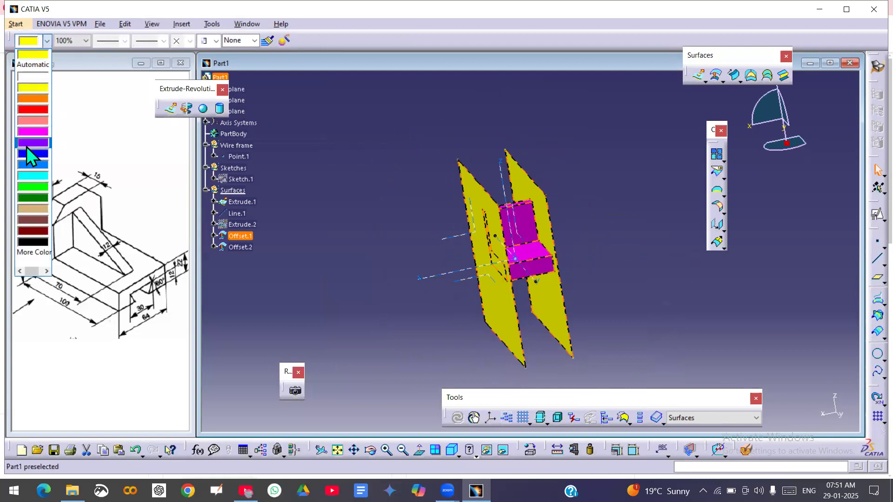
click(27, 147)
click(556, 315)
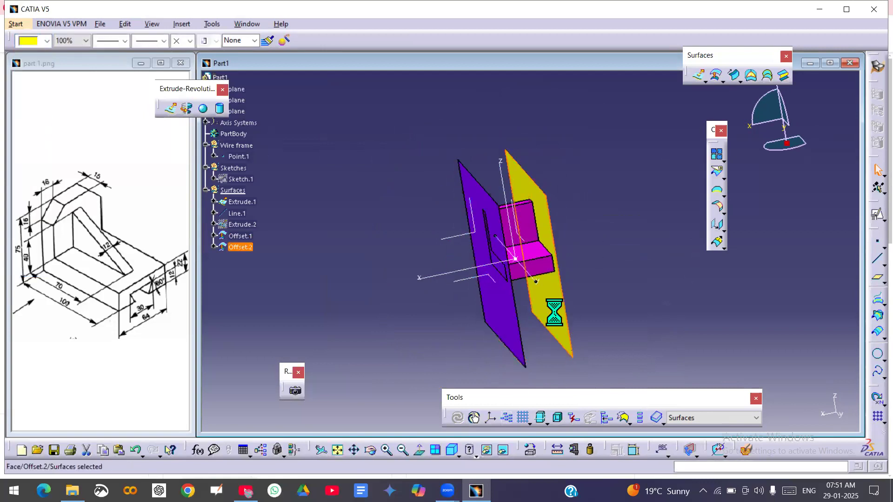
click(46, 40)
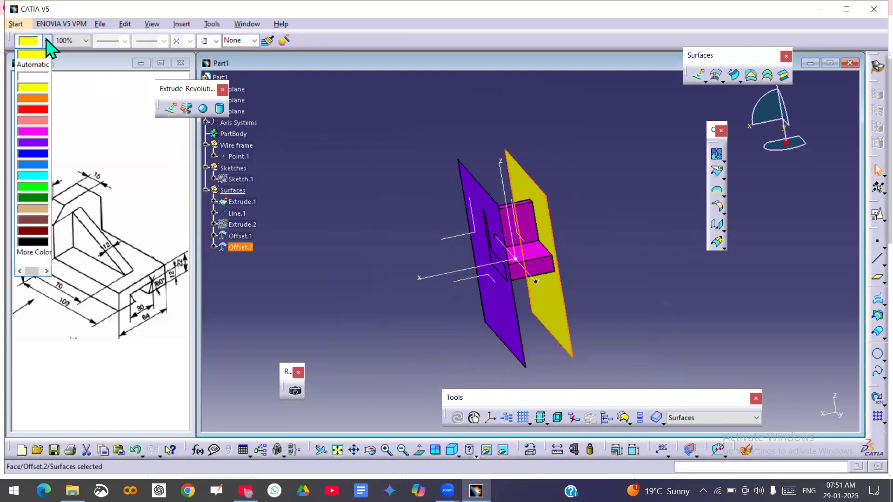
click(37, 101)
click(620, 281)
Step: Trim Extrude.1 with Offset.1 in Standard mode, switching the kept side of the plane so it only closes the L-shaped end
middle_drag(533, 277, 597, 261)
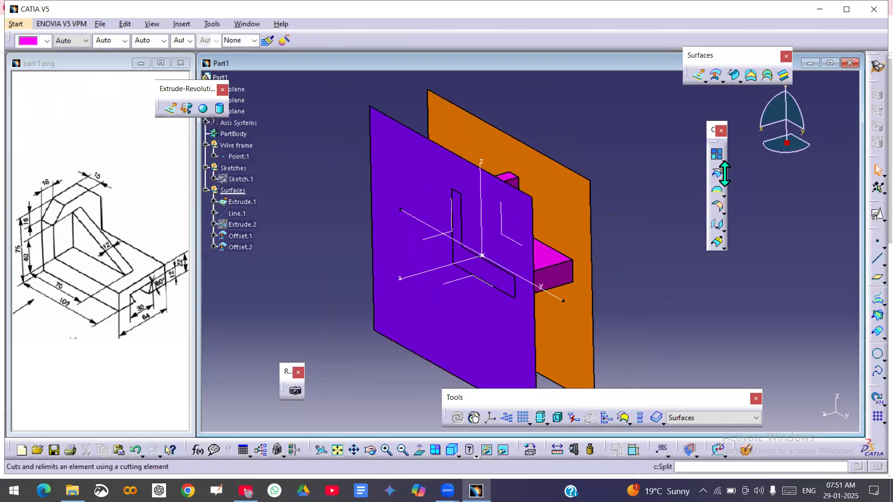
click(757, 186)
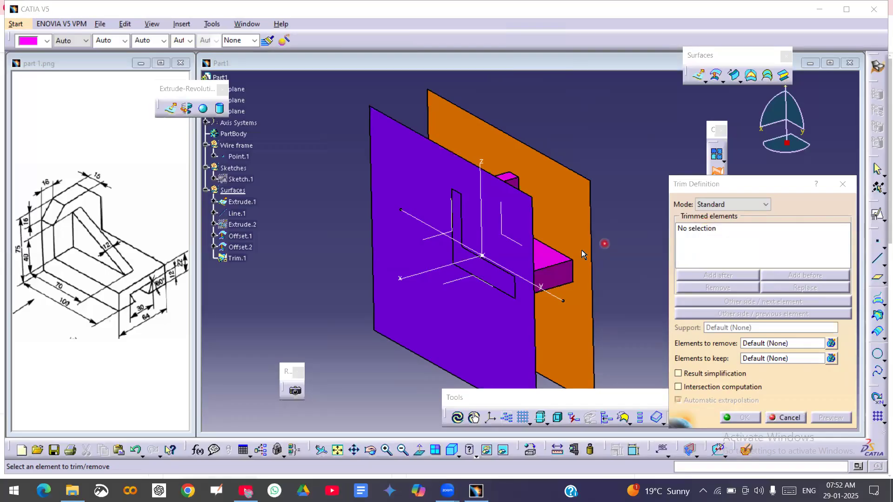
click(547, 262)
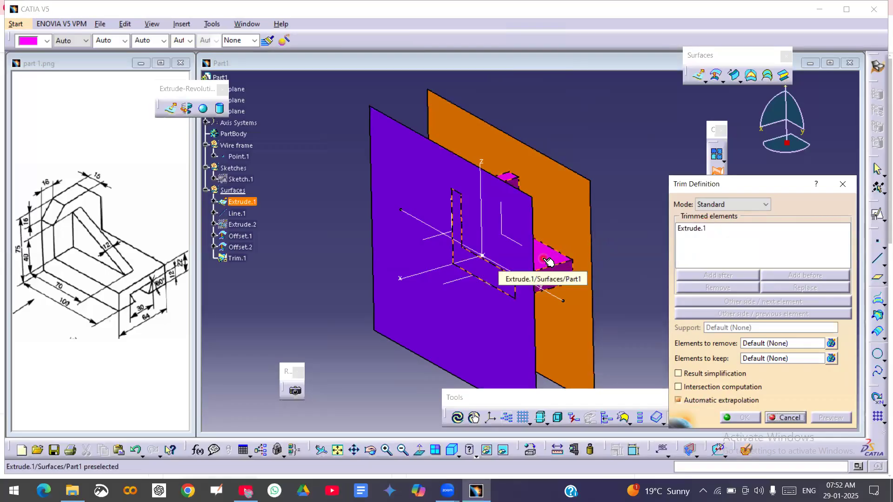
click(389, 169)
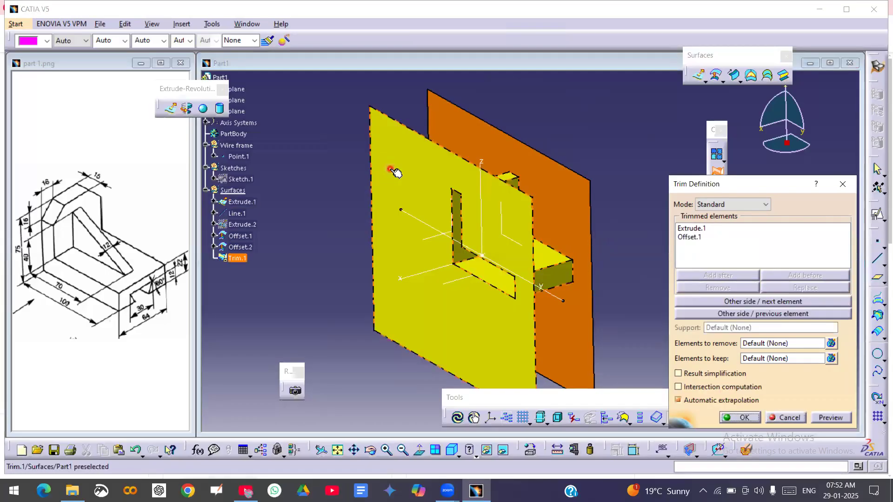
middle_drag(473, 300, 484, 191)
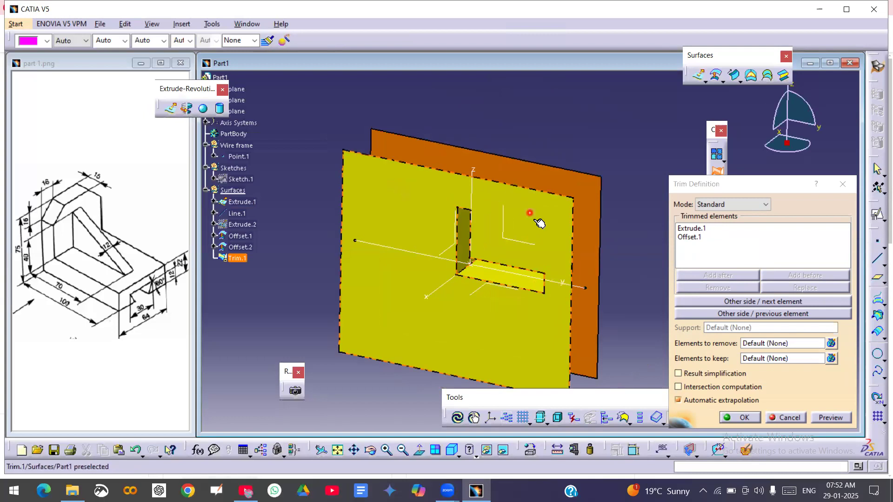
click(745, 314)
middle_drag(546, 274, 453, 195)
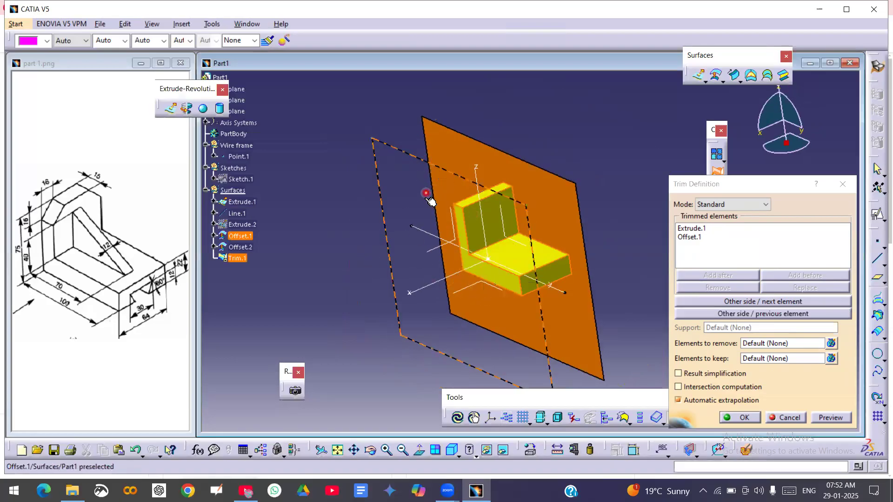
click(739, 418)
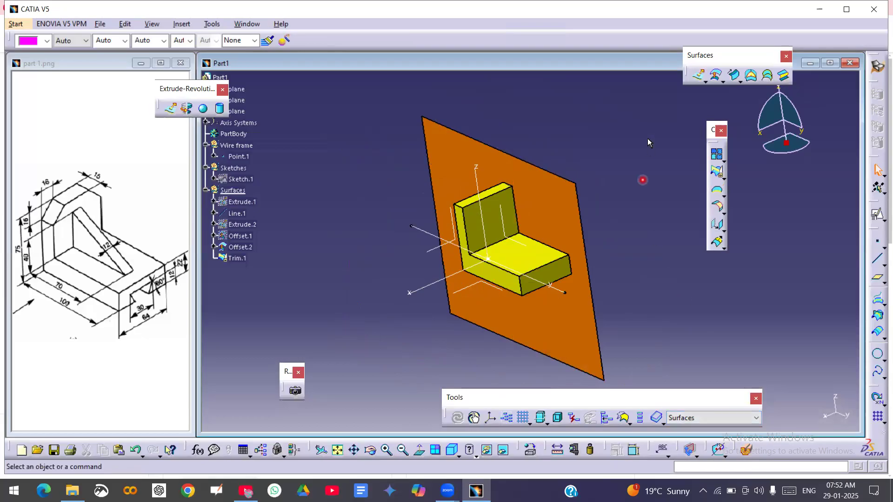
Step: Trim Trim.1 with Offset.2 in Standard mode, switching the kept side so the plane closes the other L-shaped end
click(720, 172)
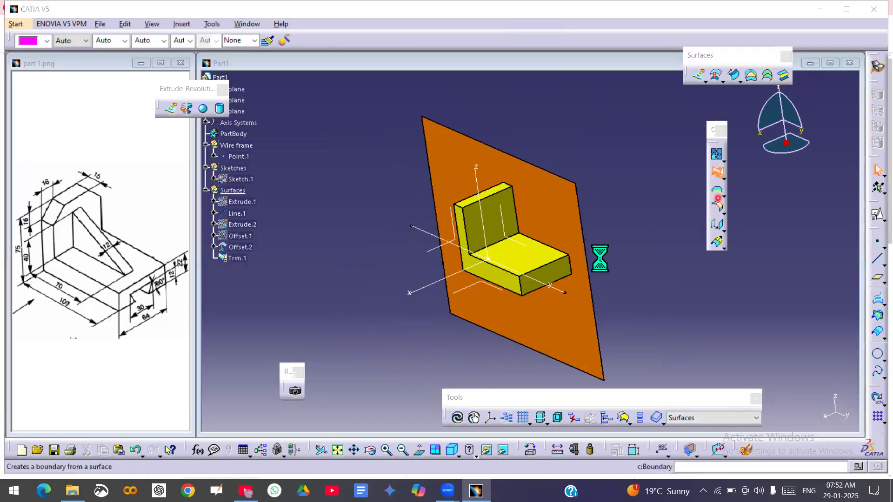
click(544, 256)
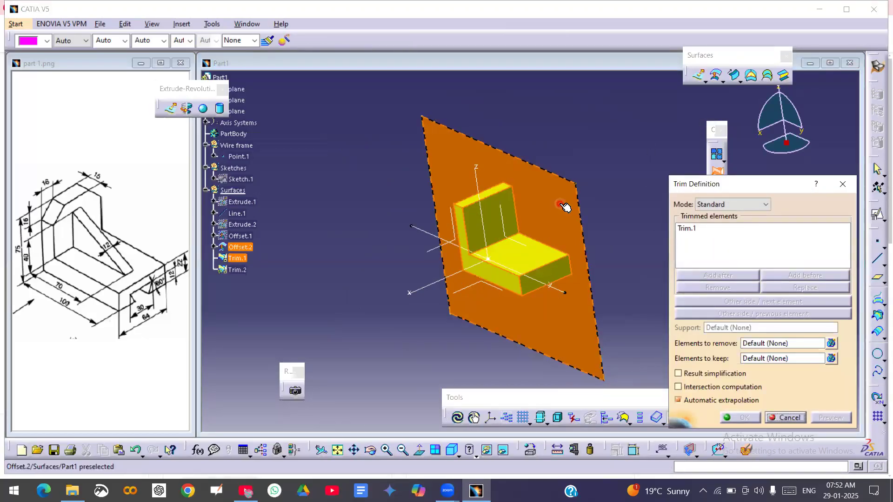
click(565, 207)
middle_drag(565, 213, 455, 307)
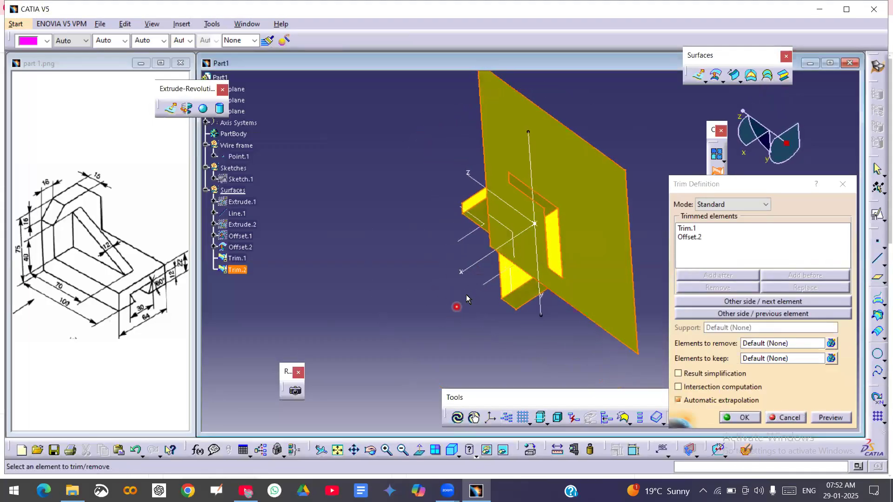
click(744, 314)
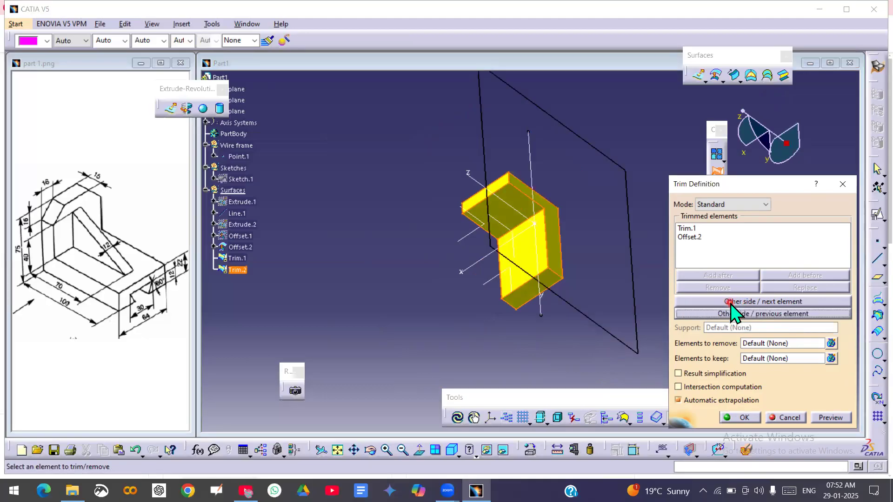
click(731, 303)
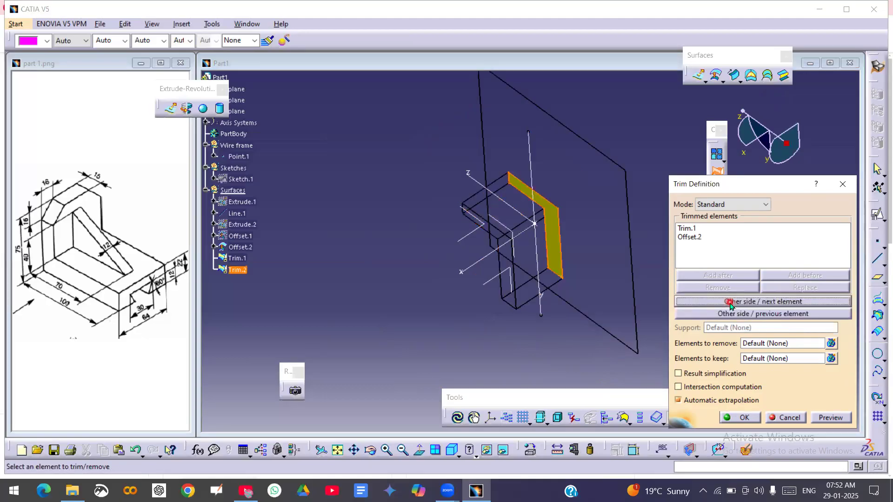
click(731, 304)
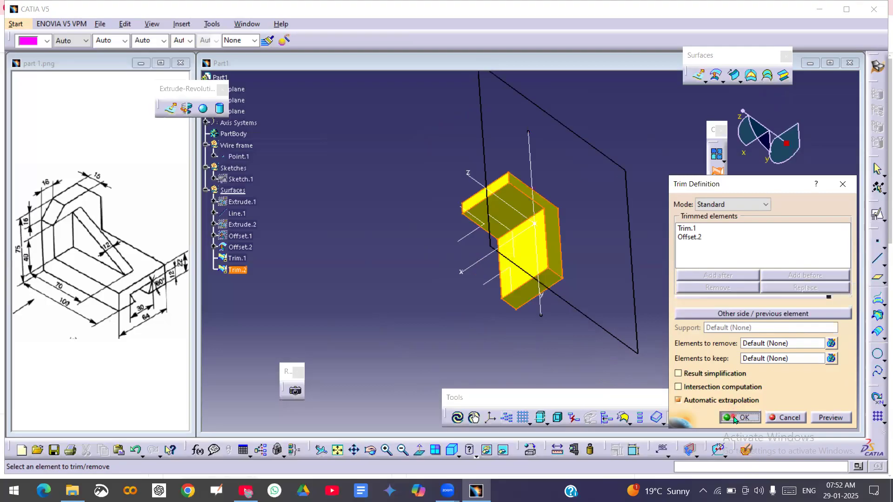
click(739, 417)
middle_drag(425, 275, 421, 238)
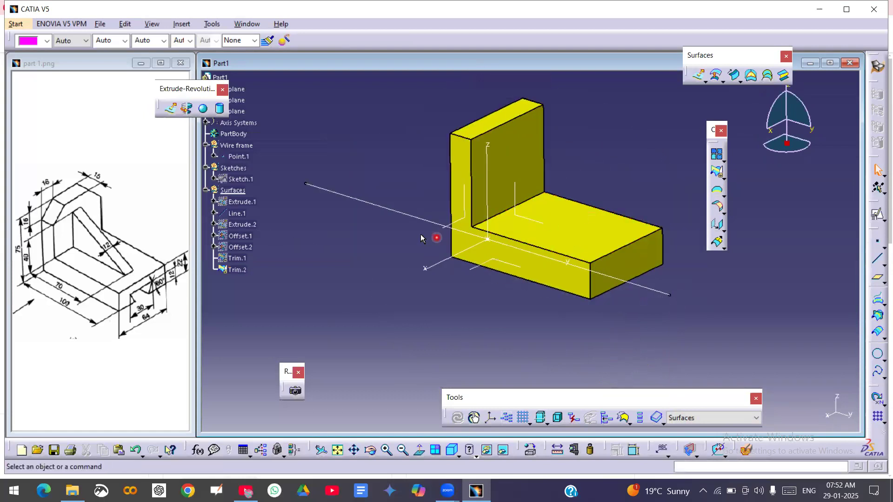
Step: Hide the construction line Line.1 running through the closed L-shaped surface
right_click(409, 217)
click(437, 249)
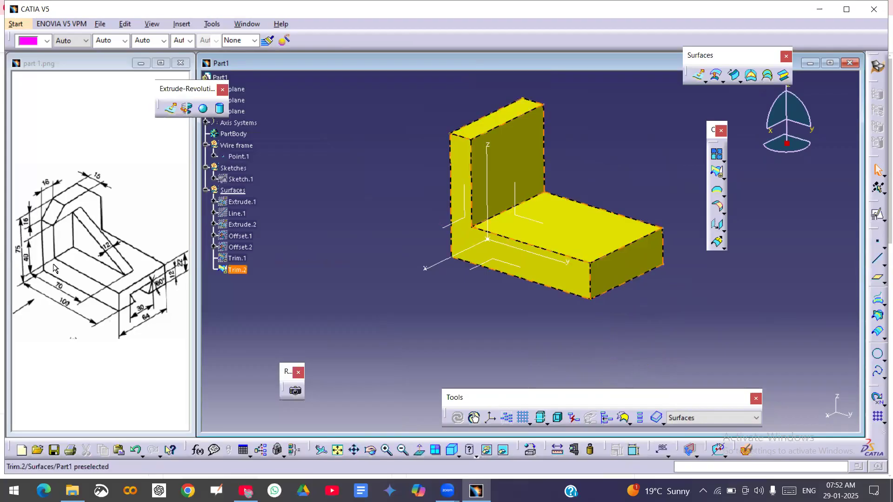
click(369, 47)
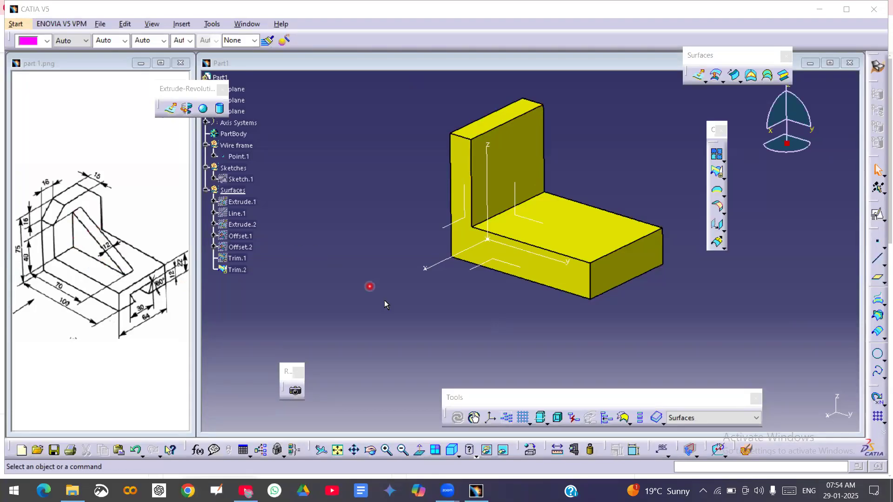
click(327, 288)
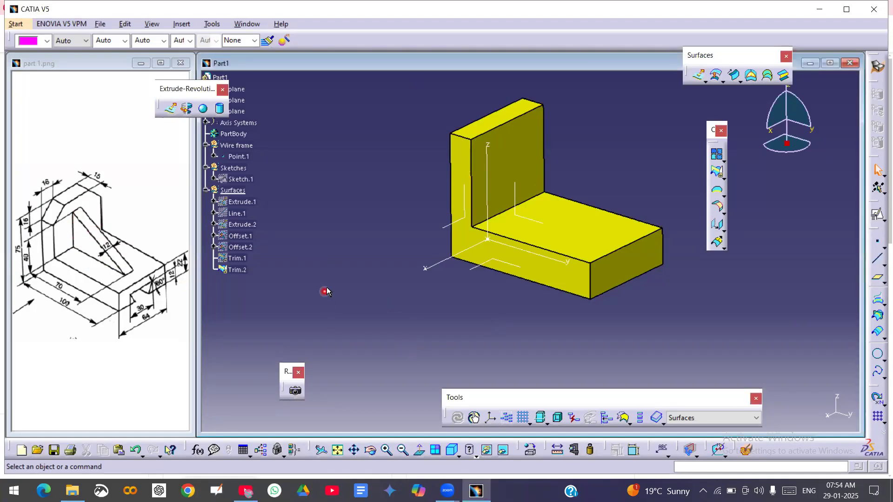
Step: Define the Sketches geometrical set as the in-work object
click(240, 170)
right_click(237, 170)
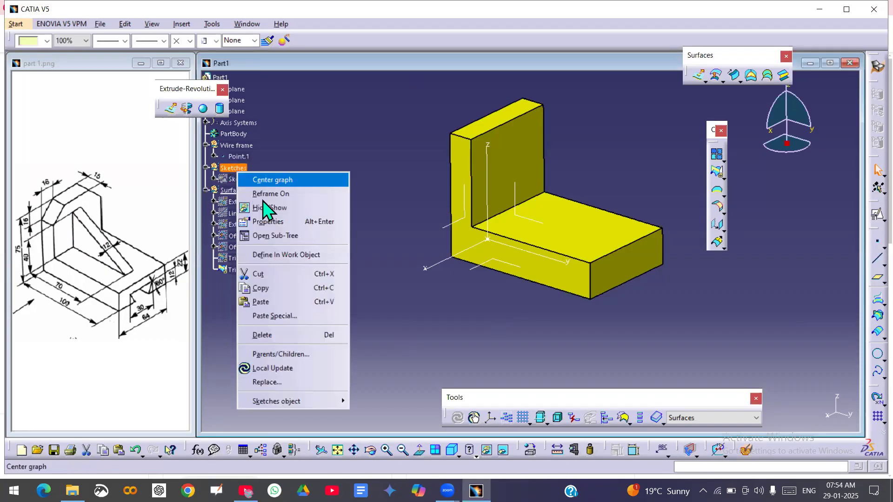
click(278, 255)
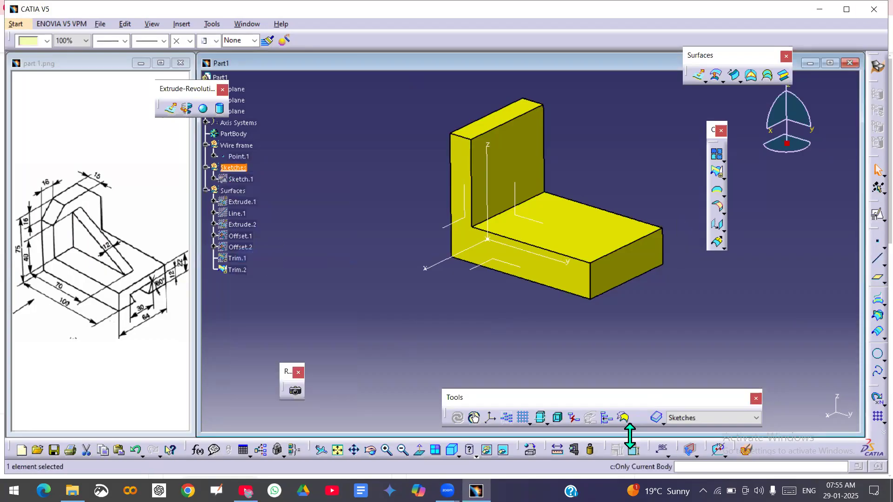
Step: Create a positioned sketch on the absolute axis system's YZ plane, with Point.1 as its projection point origin
click(877, 215)
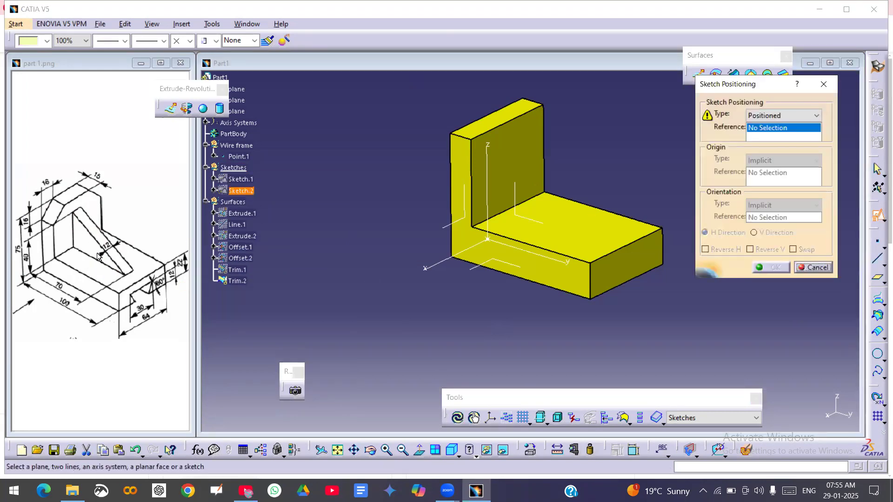
click(538, 223)
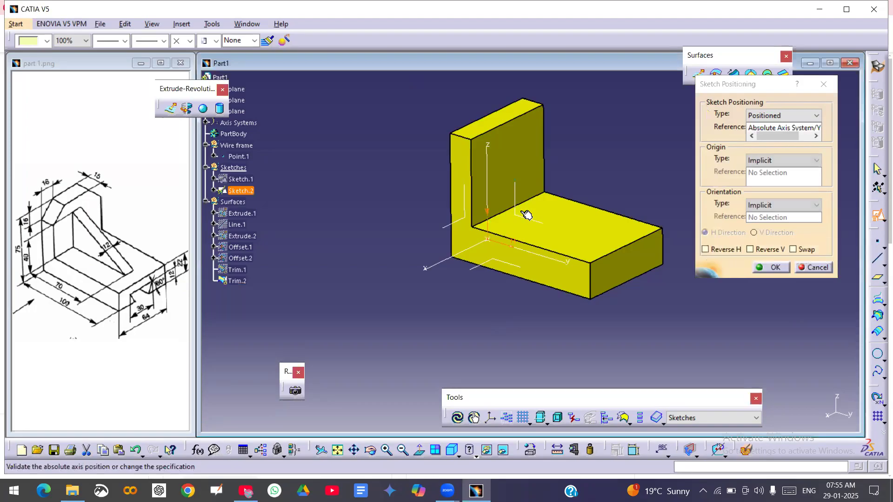
click(805, 161)
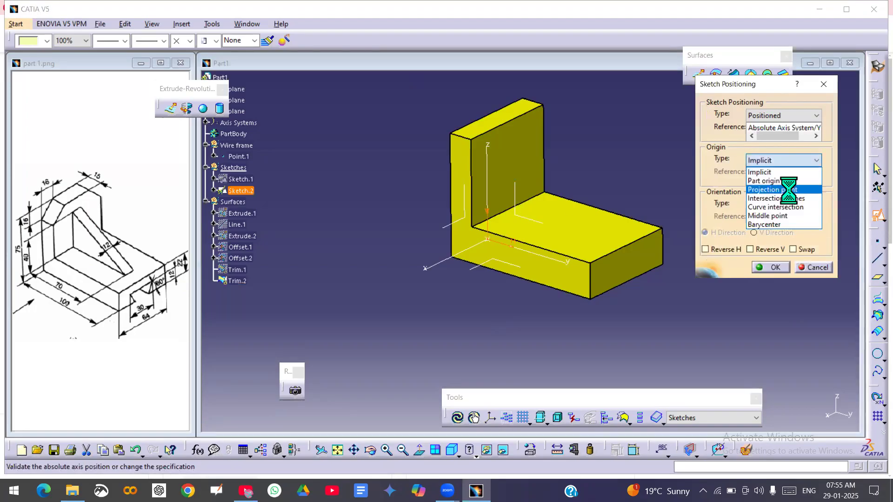
click(788, 189)
click(246, 158)
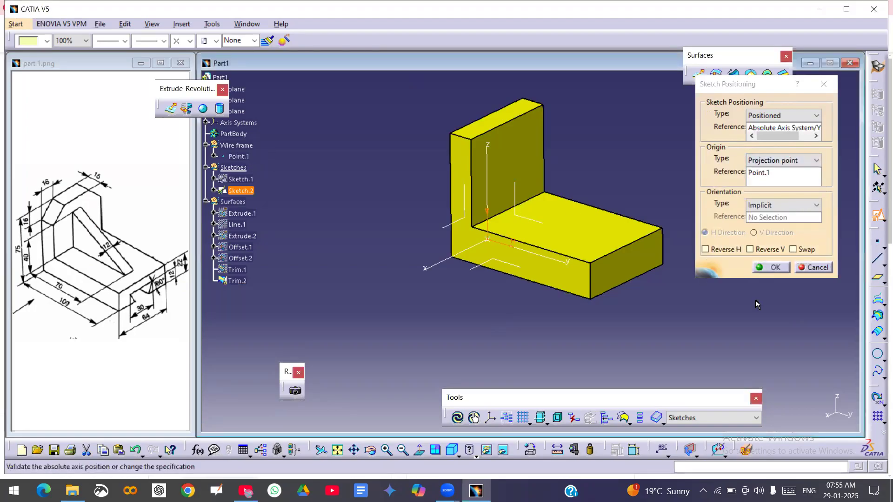
click(771, 268)
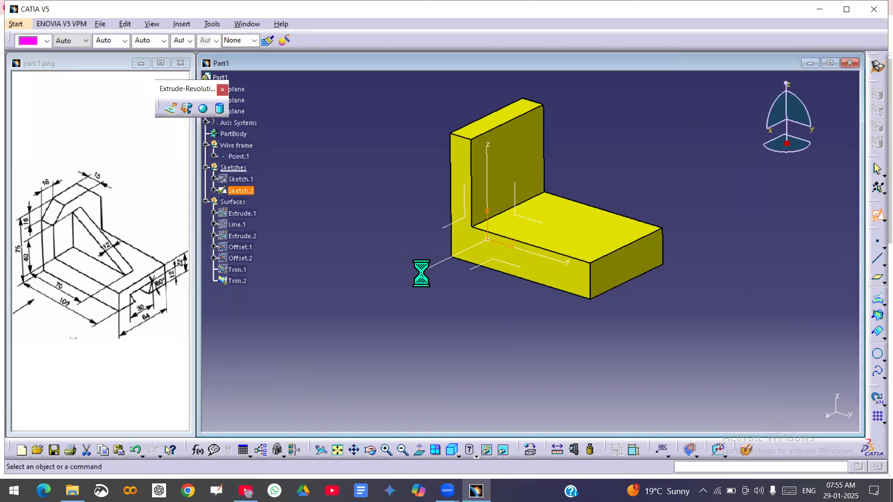
Step: Sketch an inclined line about 37 mm long between the two legs and make its lower endpoint coincident with the base's upper edge
middle_drag(538, 302, 499, 346)
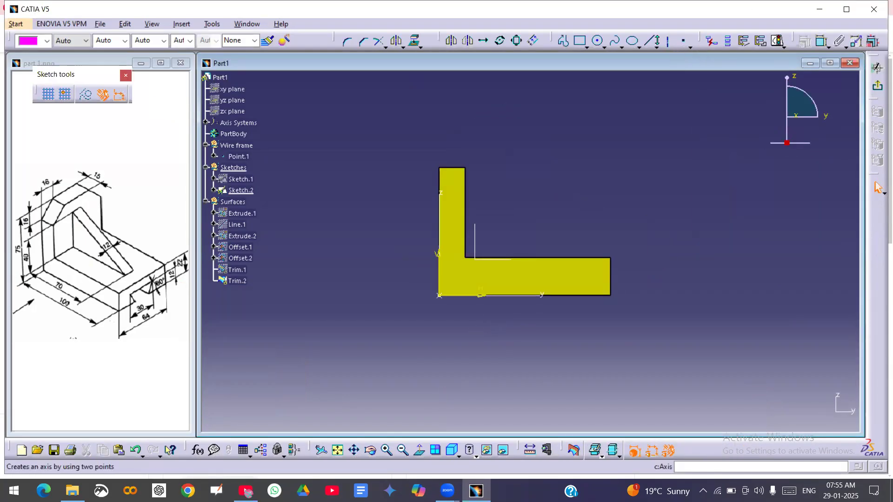
click(650, 41)
click(481, 189)
click(528, 231)
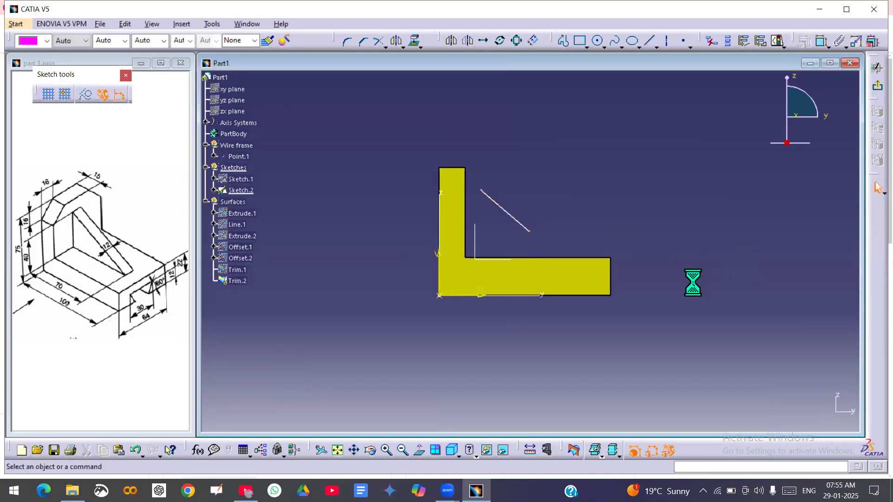
click(821, 41)
click(532, 230)
click(552, 257)
right_click(629, 240)
click(668, 292)
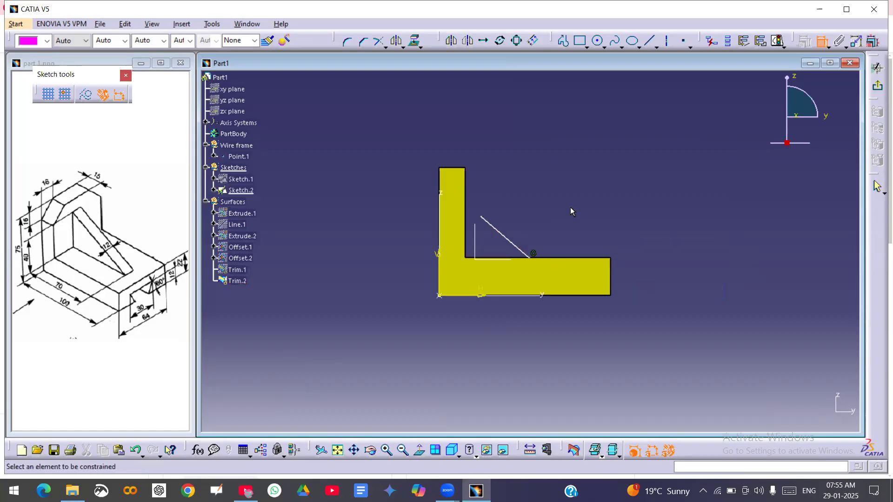
click(488, 223)
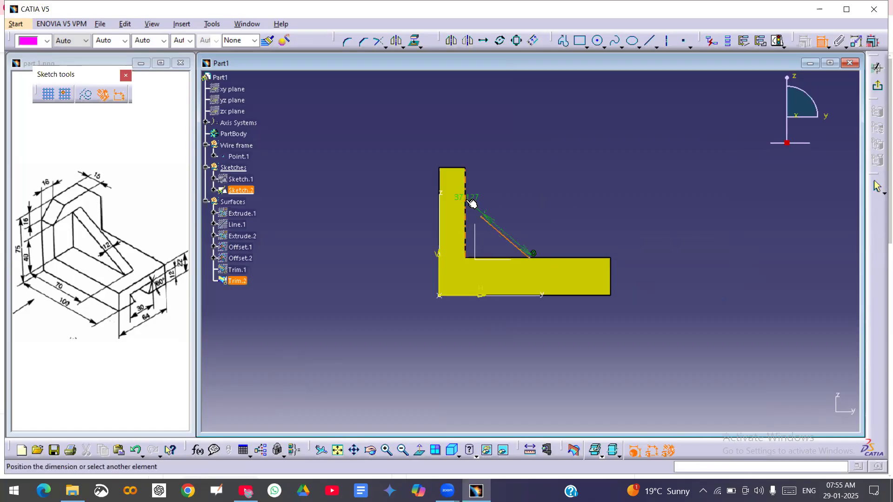
click(466, 203)
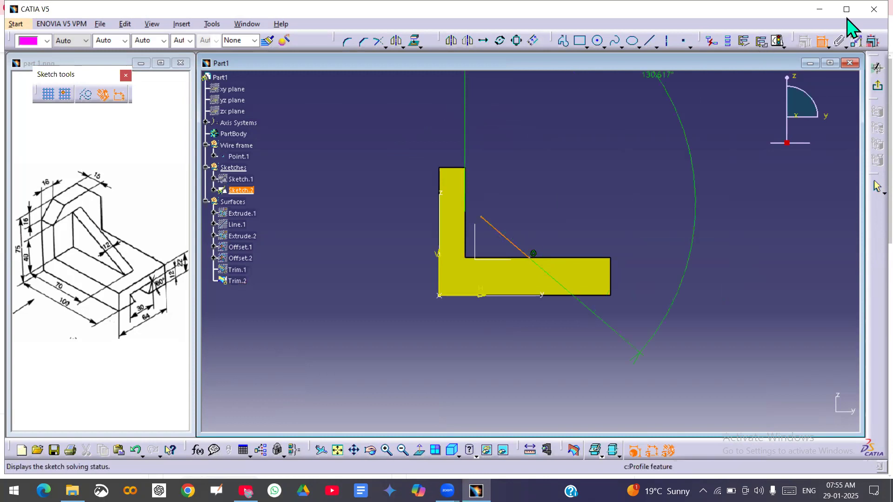
click(822, 42)
click(822, 42)
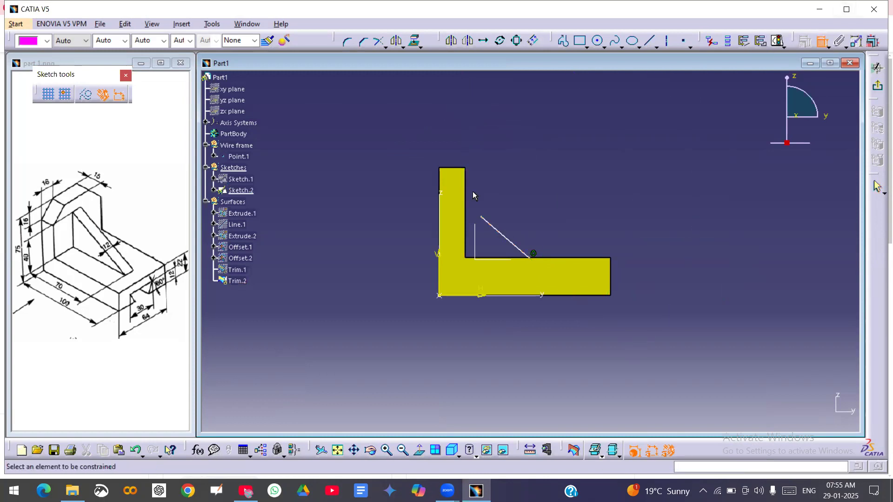
Step: Make the inclined line's upper endpoint coincident with the inner edge of the vertical leg
click(478, 209)
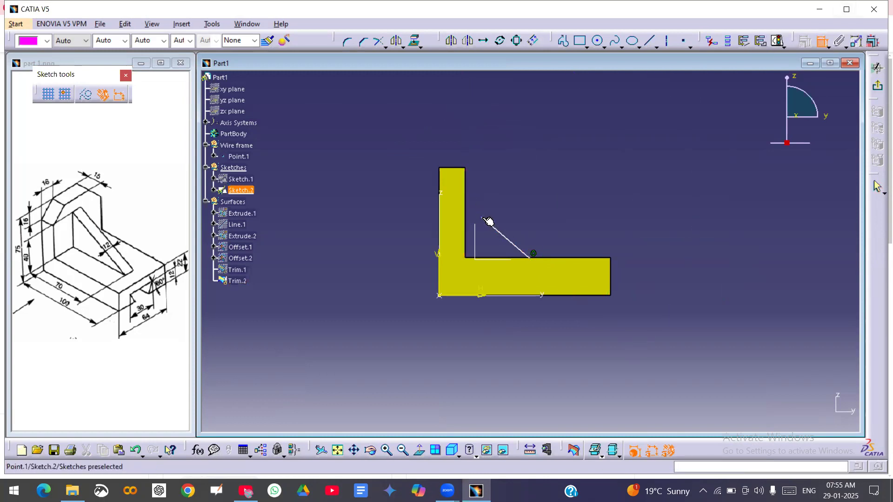
click(488, 220)
right_click(473, 122)
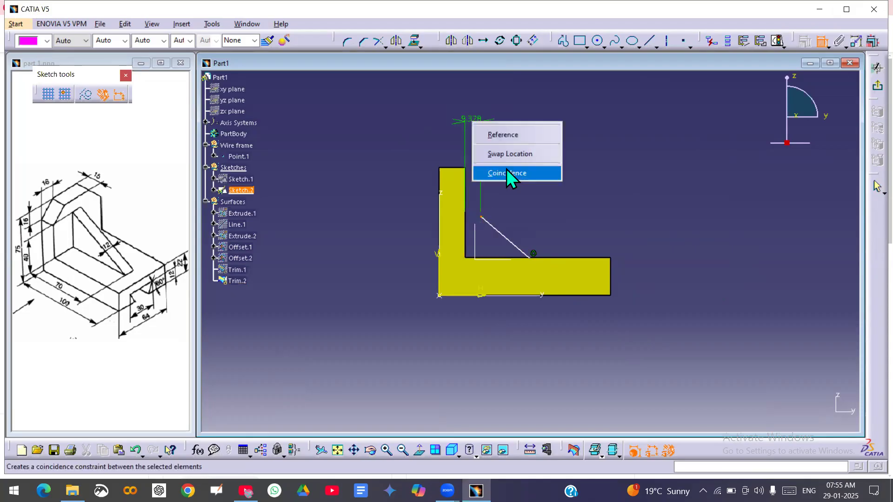
click(508, 173)
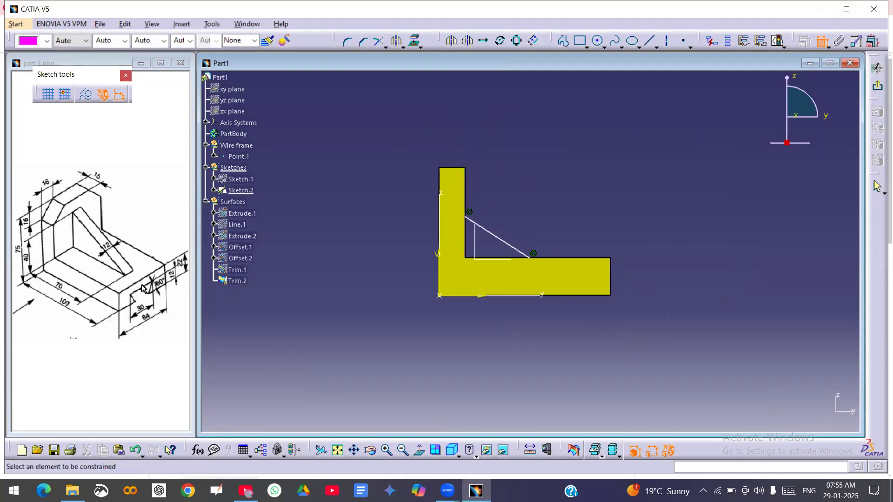
Step: Dimension the line's lower endpoint horizontally from the outer edge of the vertical leg and set the distance to 70 mm
click(529, 259)
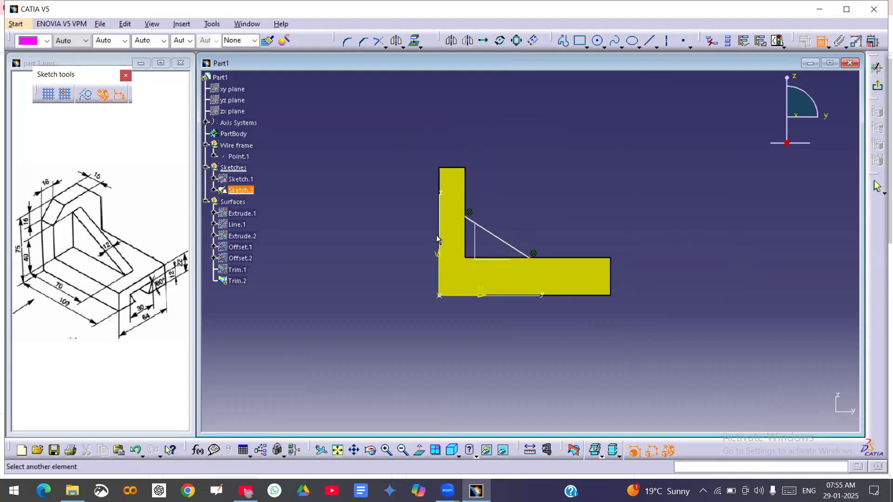
click(439, 243)
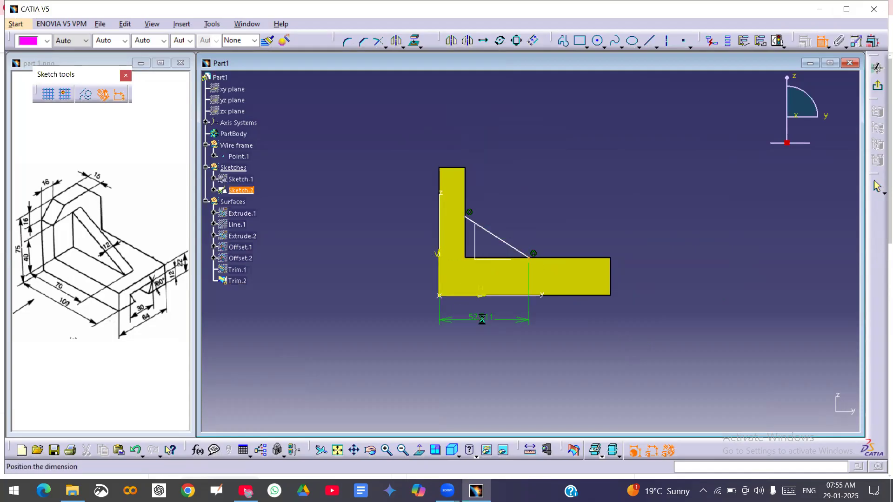
double_click(481, 321)
text(70)
key(Return)
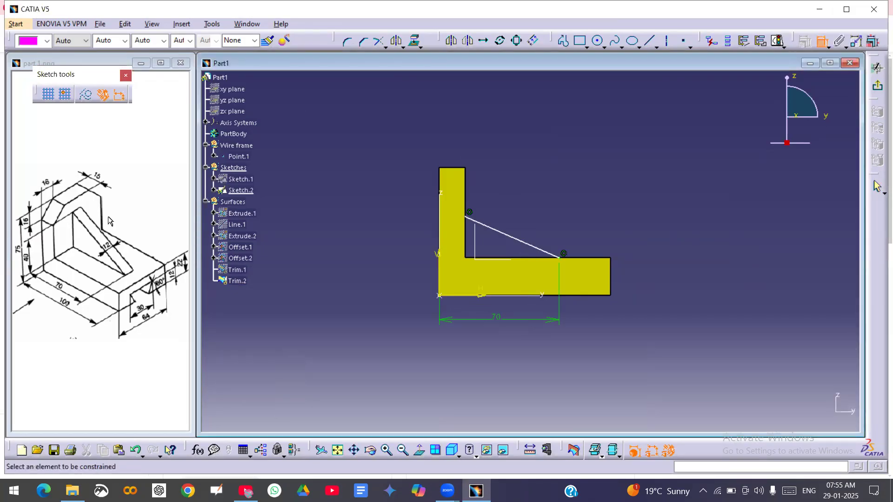
Step: Dimension the line's upper endpoint 40 mm above the base's upper edge and check the sketch's solving status
click(465, 217)
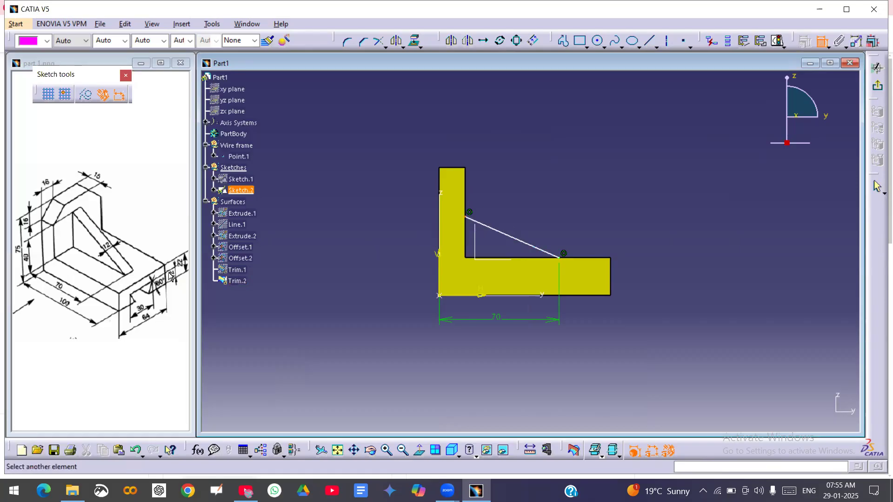
click(521, 259)
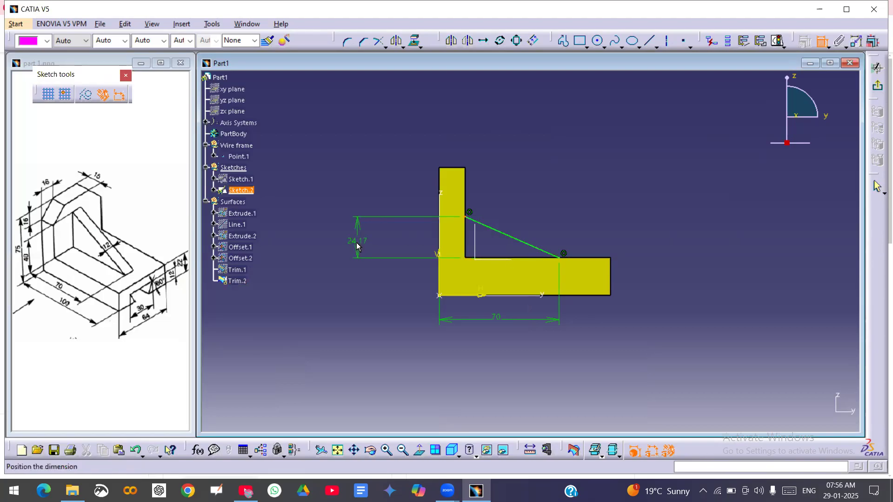
click(357, 245)
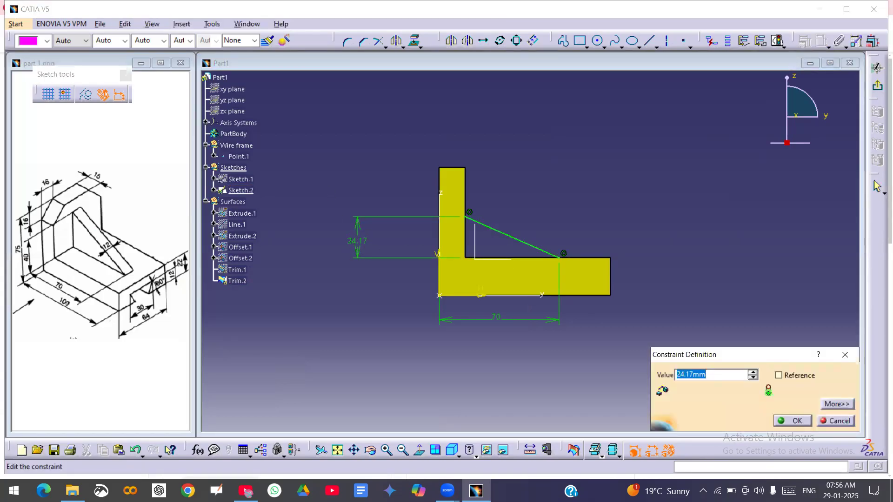
key(Return)
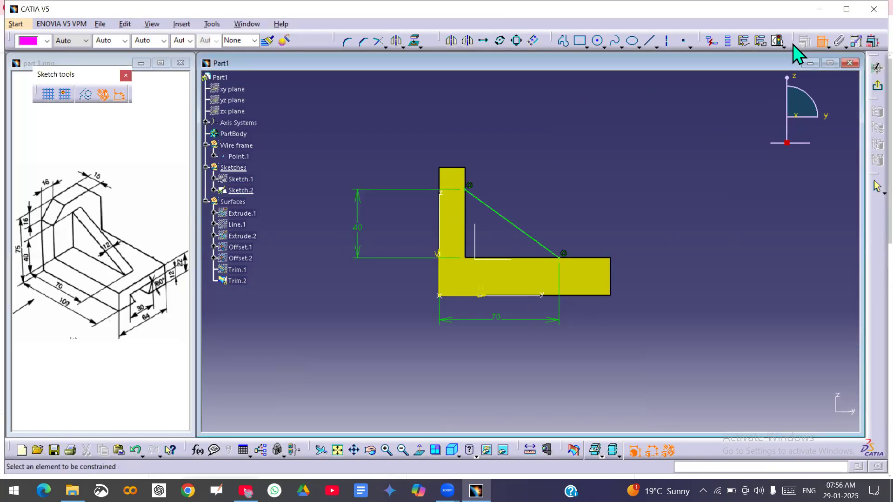
click(778, 42)
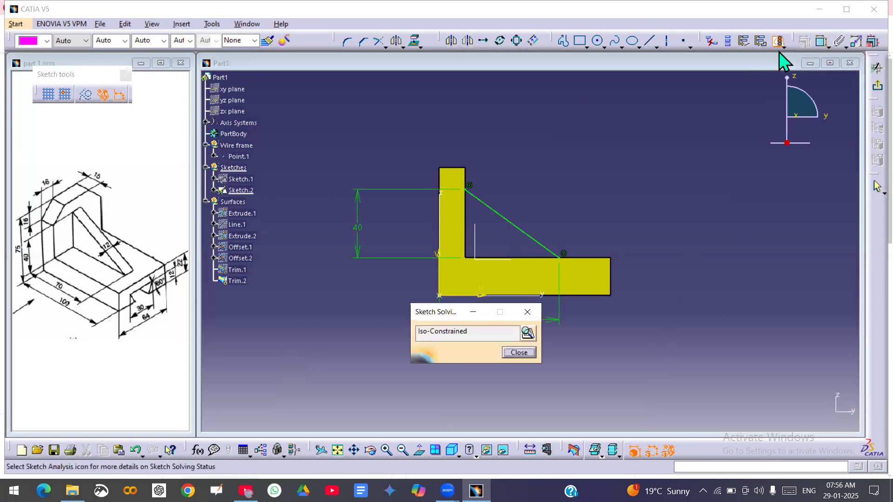
click(520, 352)
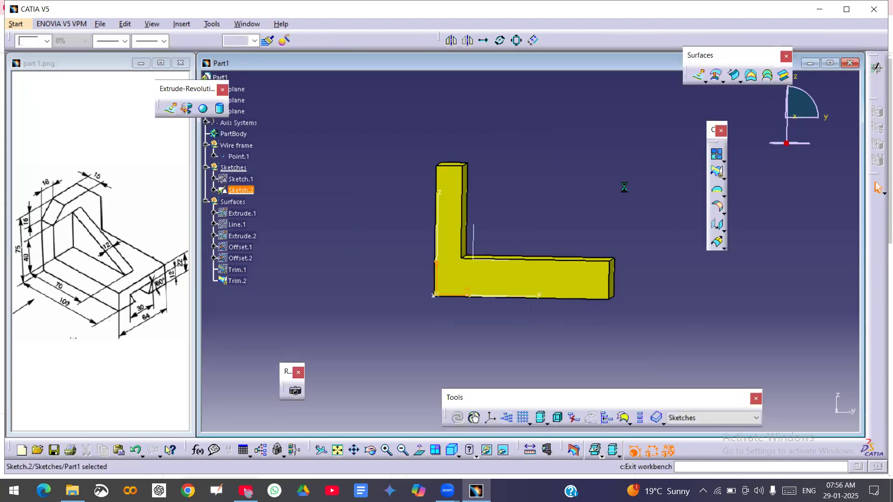
mouse_move(576, 177)
middle_down()
mouse_move(570, 203)
mouse_move(572, 185)
middle_up()
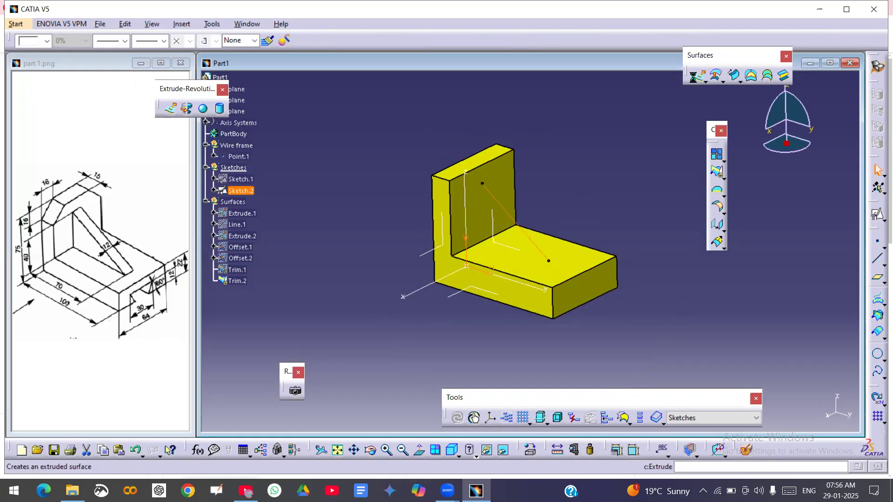
click(695, 76)
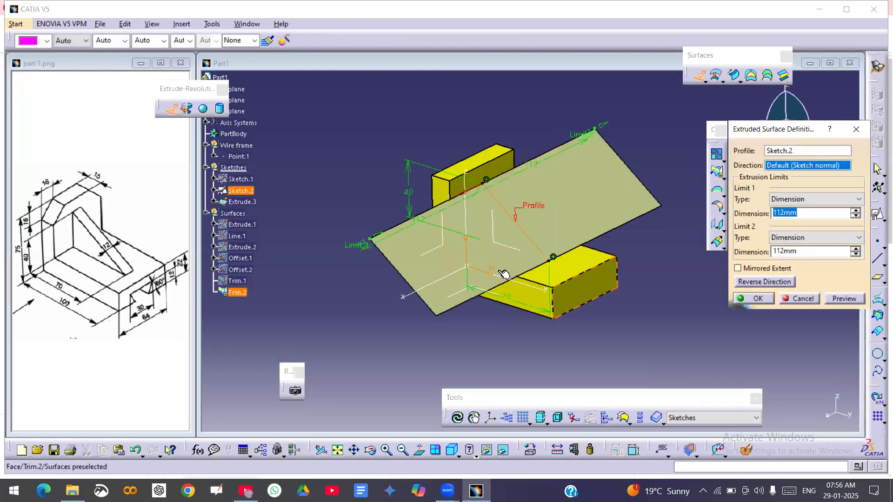
text(12)
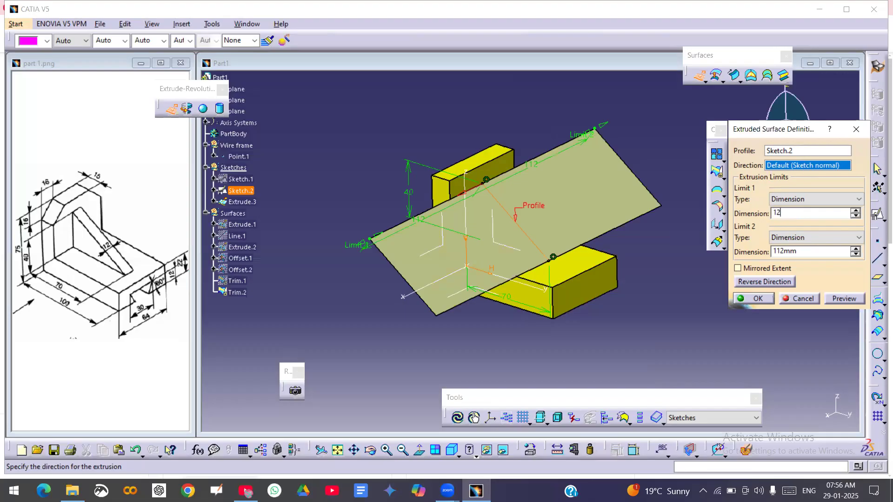
click(738, 269)
click(844, 299)
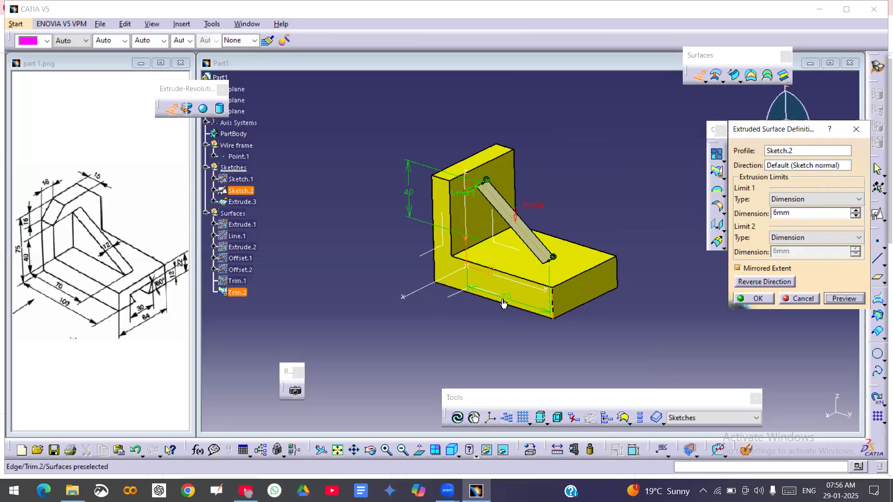
click(805, 299)
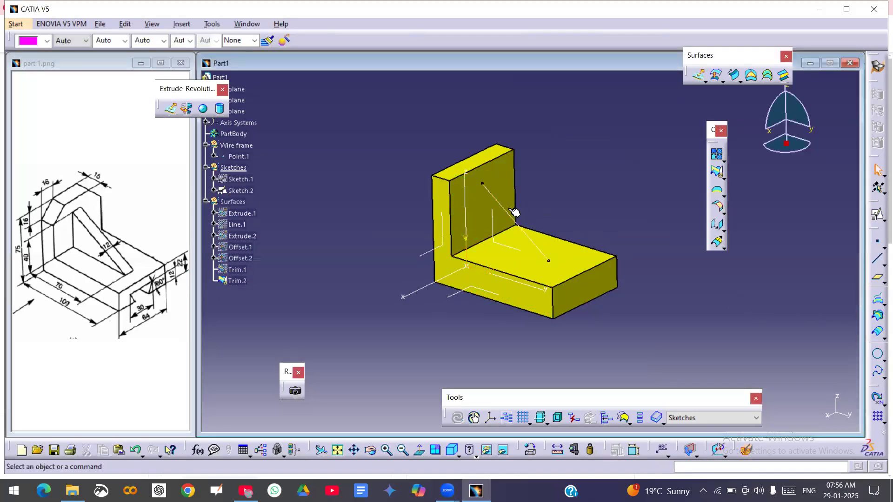
Step: Reopen the rib sketch and add a horizontal and a vertical line along the two legs to close the triangle
double_click(515, 212)
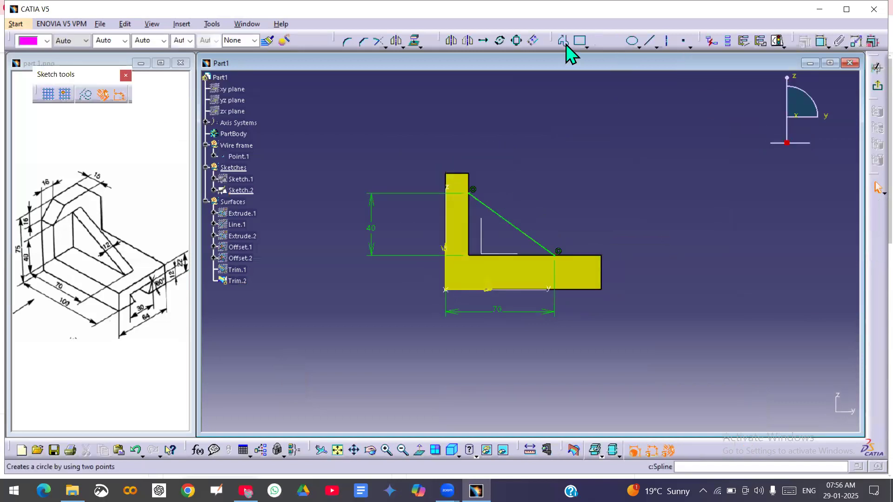
click(563, 40)
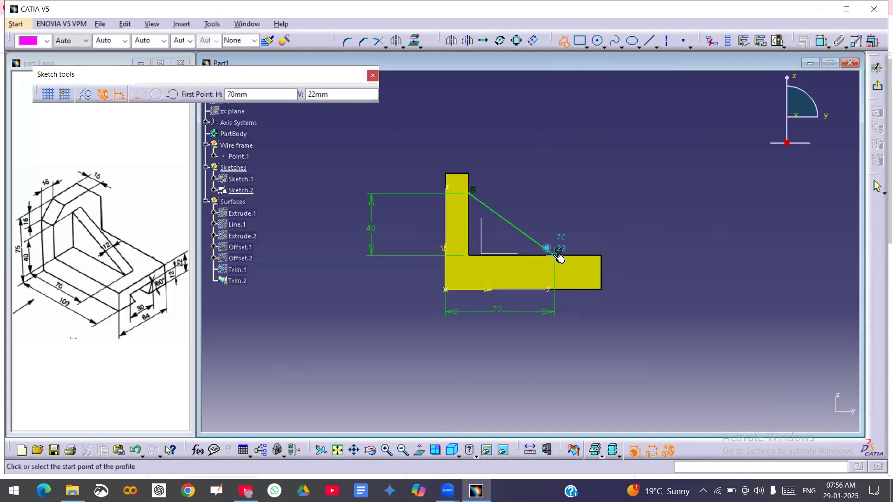
click(558, 252)
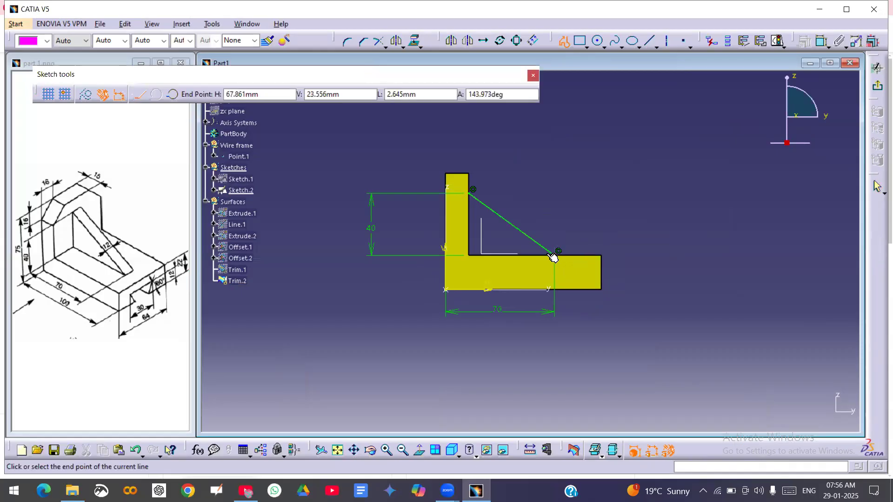
click(467, 254)
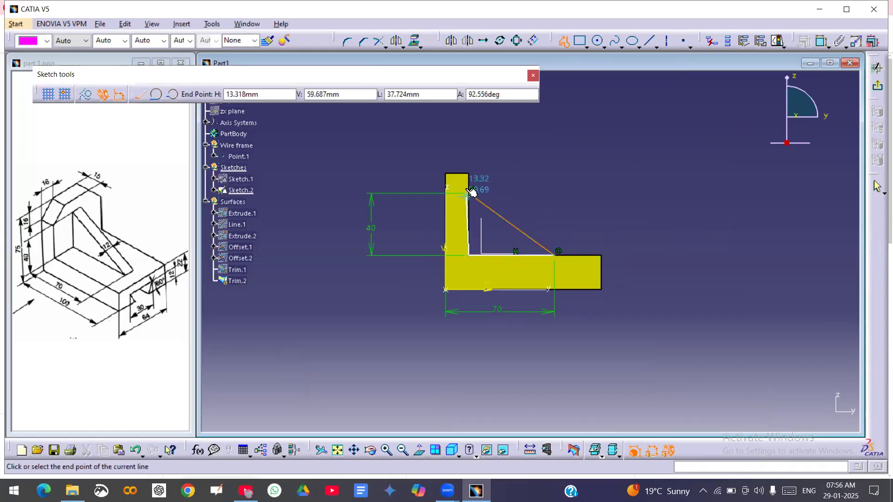
click(471, 194)
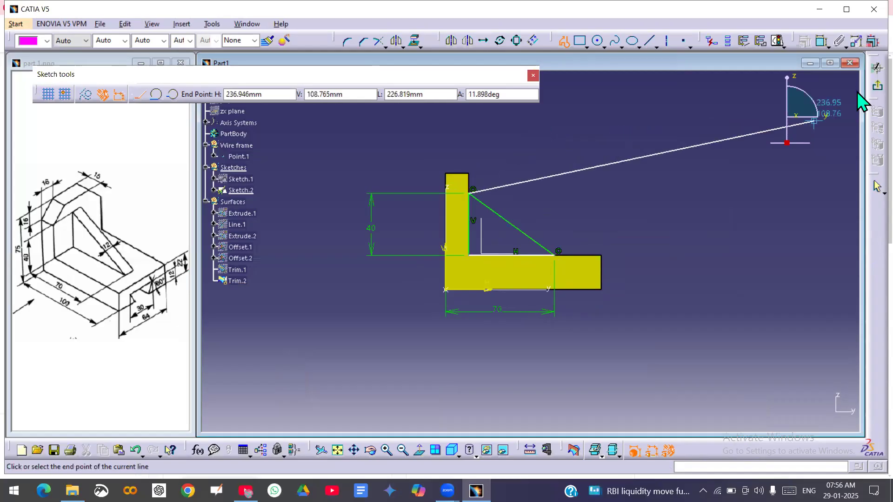
click(876, 87)
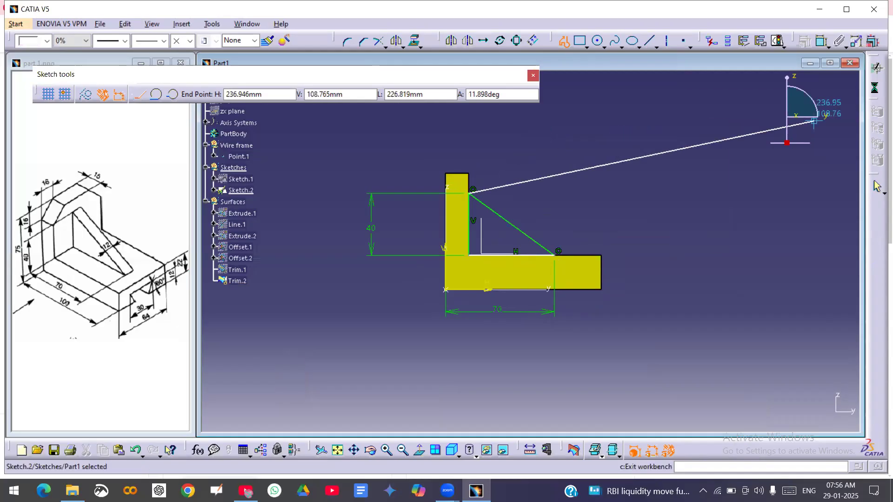
click(700, 76)
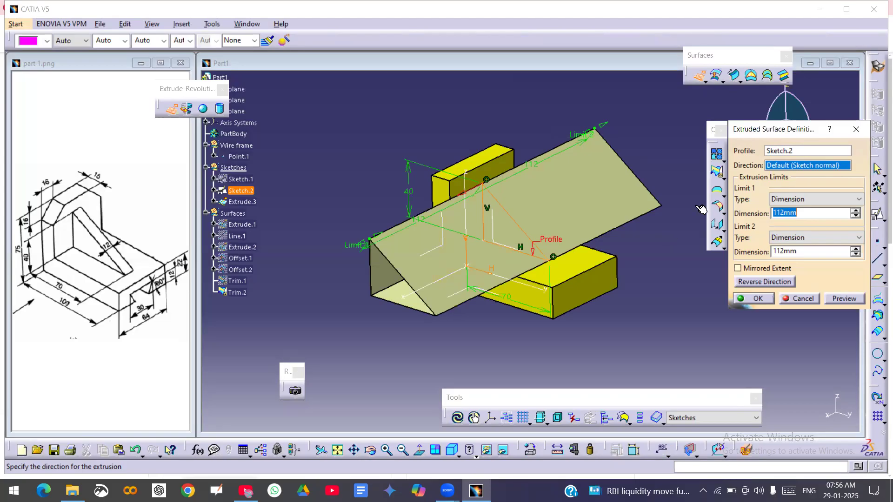
text(12/2)
click(744, 269)
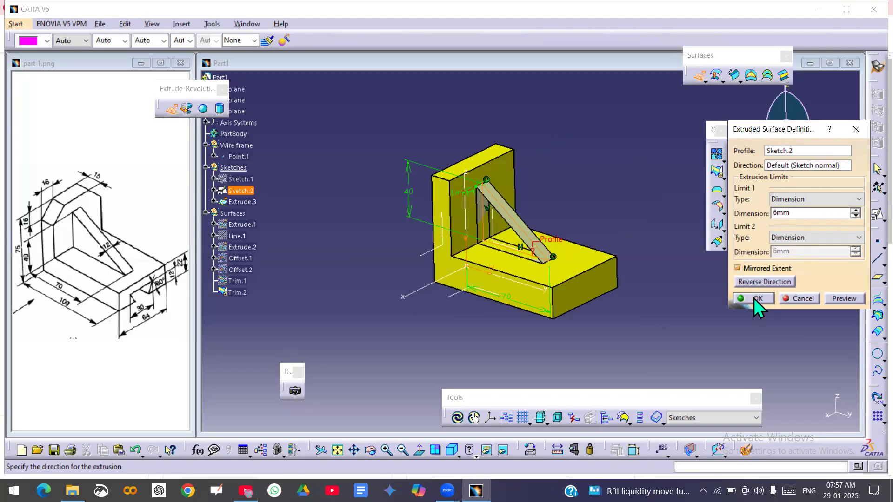
click(811, 299)
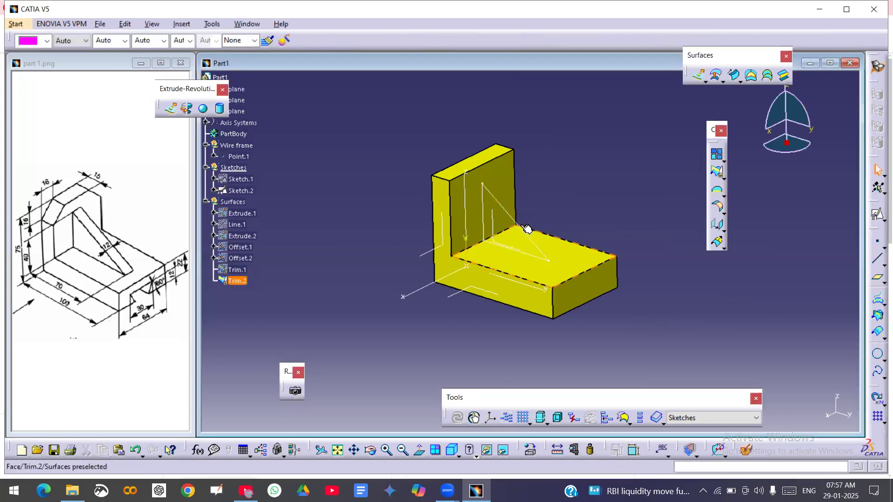
Step: Remove the horizontal and vertical lines from the rib sketch with Quick Trim and exit the sketch
double_click(527, 229)
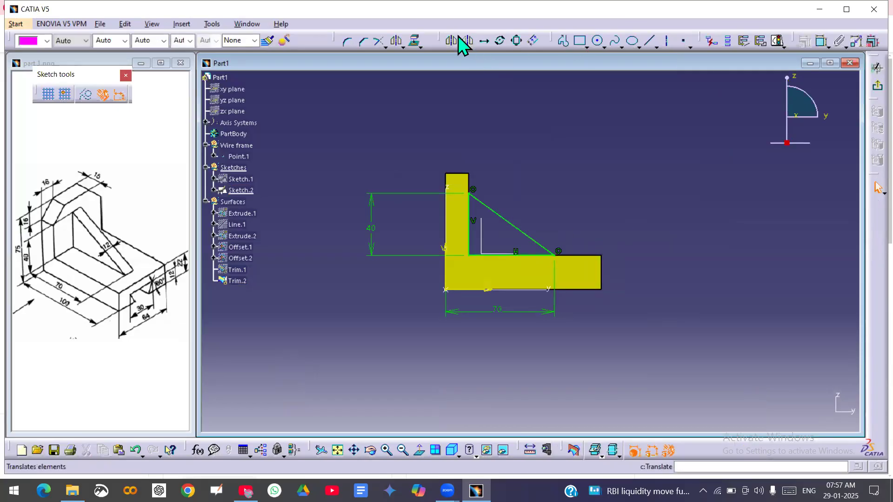
click(385, 46)
click(398, 95)
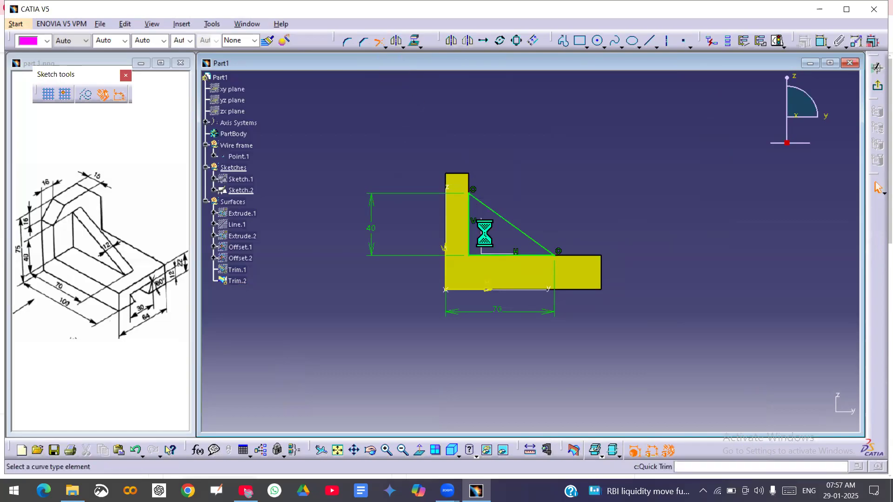
click(520, 255)
click(877, 85)
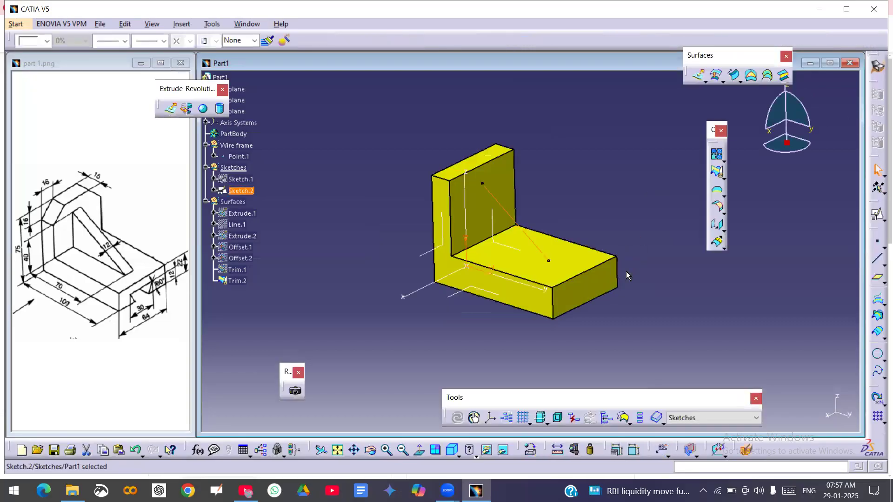
Step: Extrude the inclined line of Sketch.2 as a surface with a 6 mm limit and mirrored extent
click(700, 75)
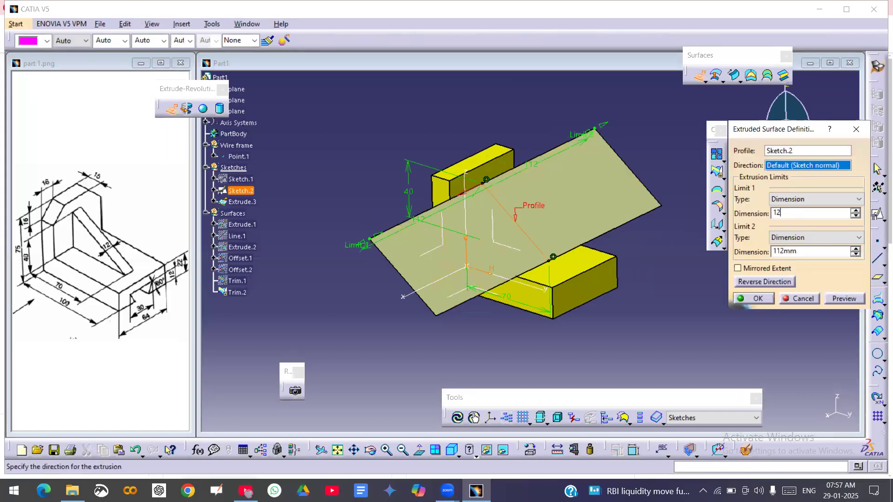
click(746, 267)
click(755, 298)
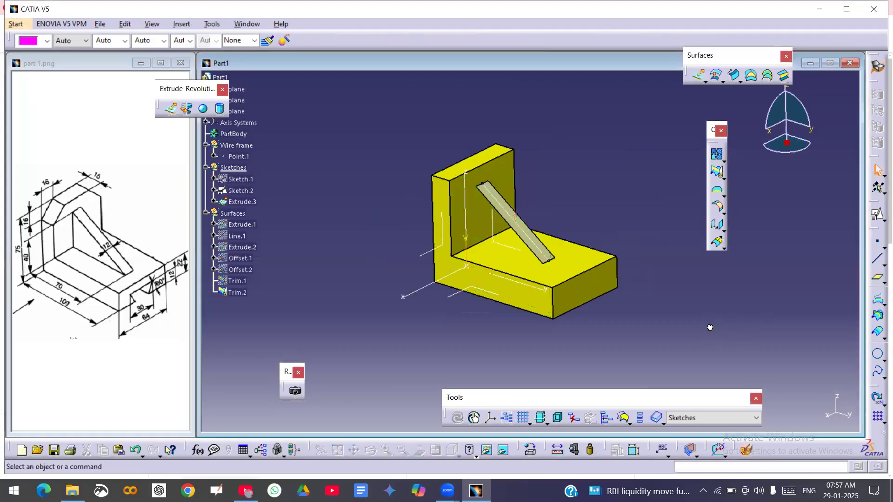
Step: Move the Extrude.3 surface from the Sketches set into the Surfaces geometrical set
middle_drag(418, 330, 528, 215)
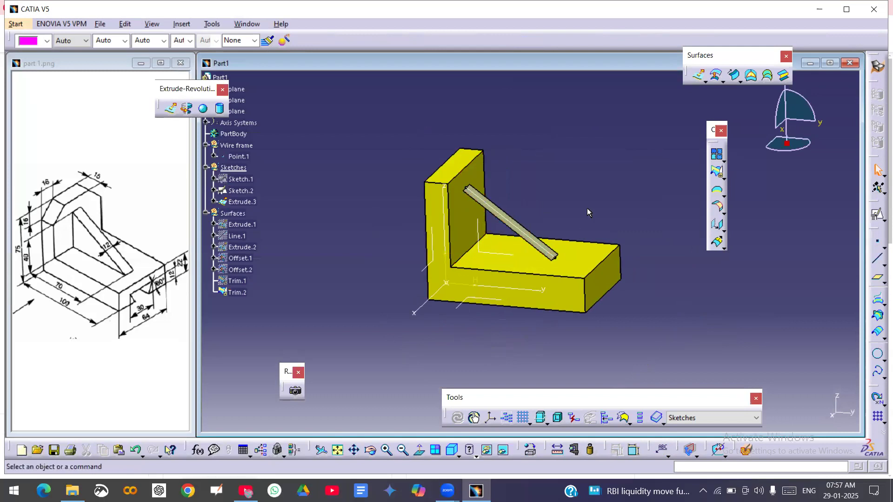
middle_drag(601, 308, 576, 324)
middle_drag(584, 292, 597, 274)
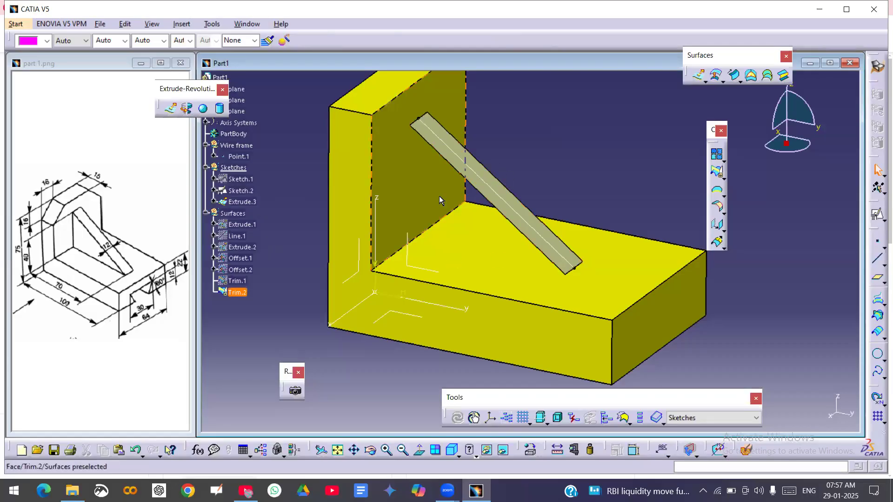
click(251, 202)
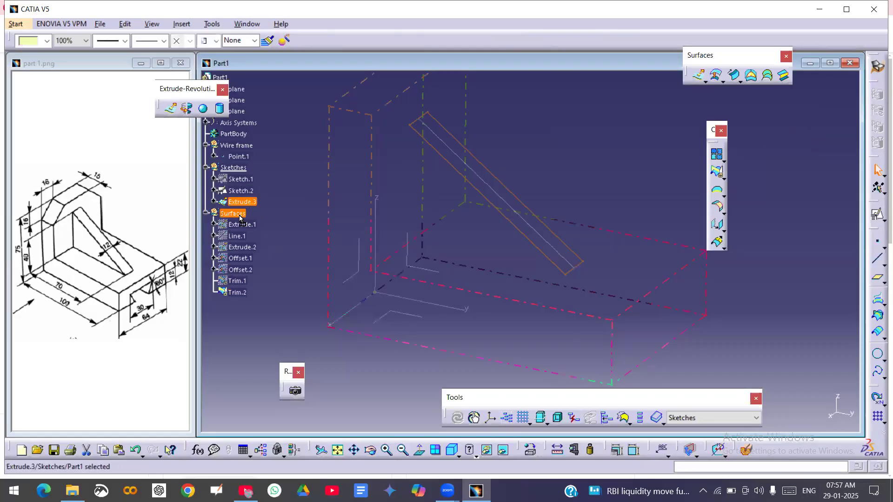
drag(255, 222, 256, 222)
click(271, 316)
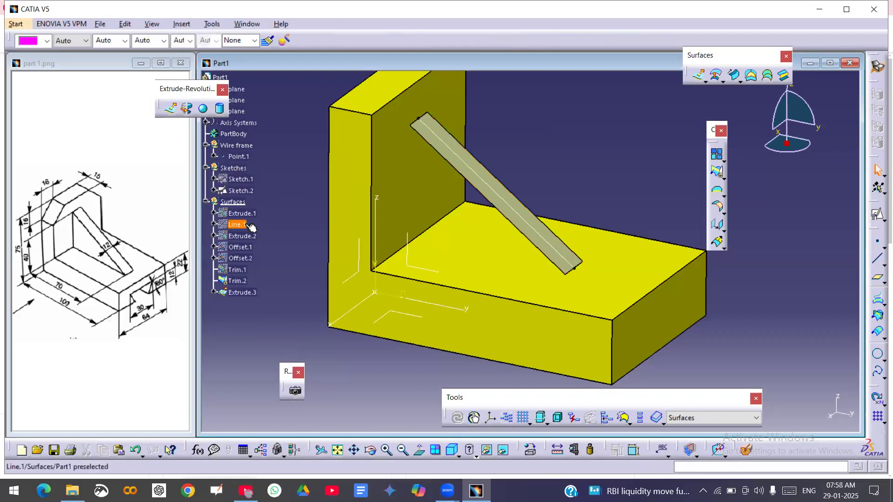
Step: Show the hidden Extrude.2 surface and change its colour to light red
right_click(245, 240)
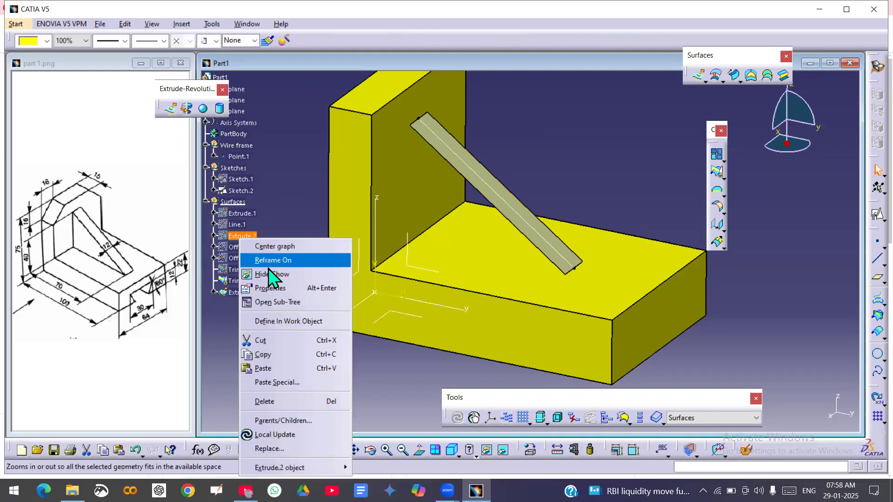
click(270, 276)
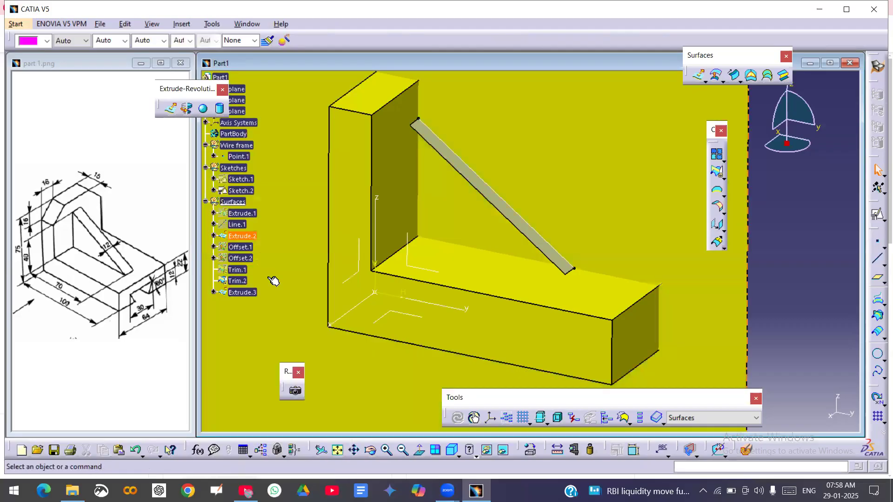
click(253, 237)
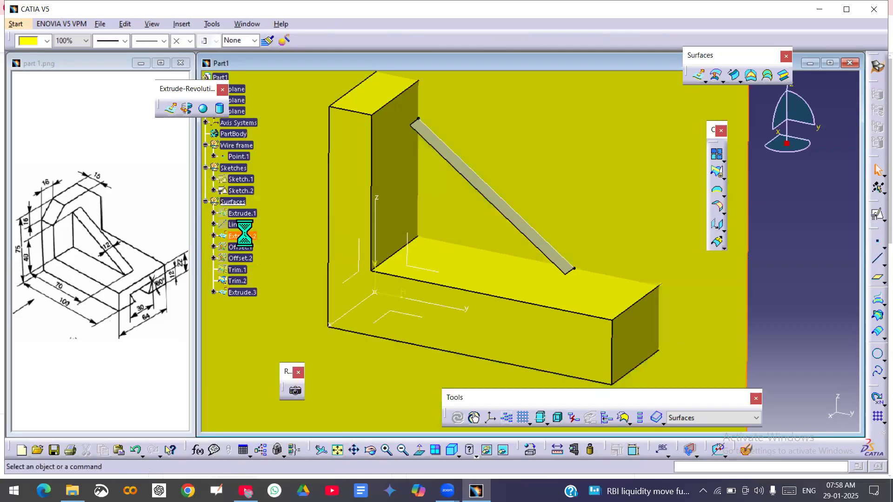
click(47, 40)
click(37, 120)
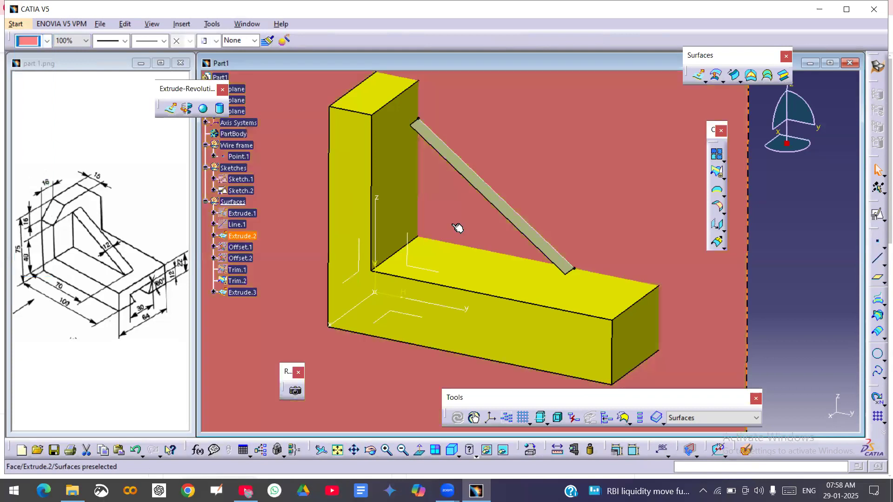
middle_drag(487, 218, 487, 313)
click(606, 270)
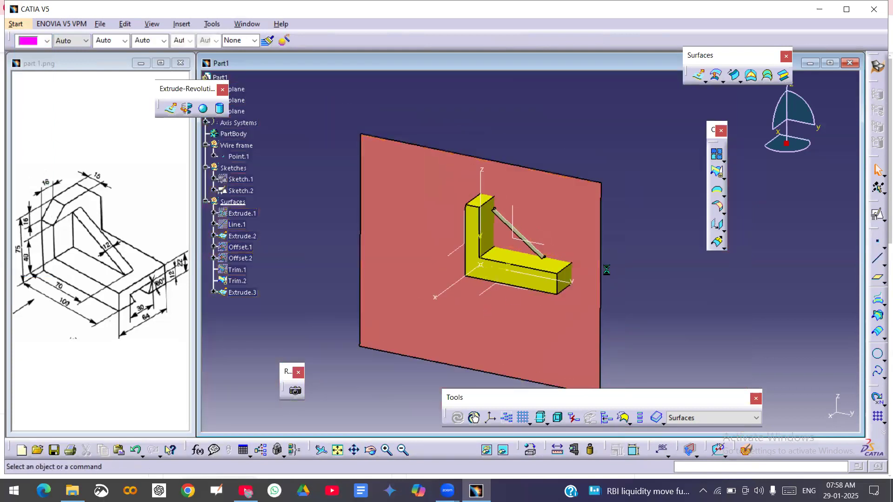
Step: Offset the Extrude.2 surface by 6 mm on both sides
click(716, 75)
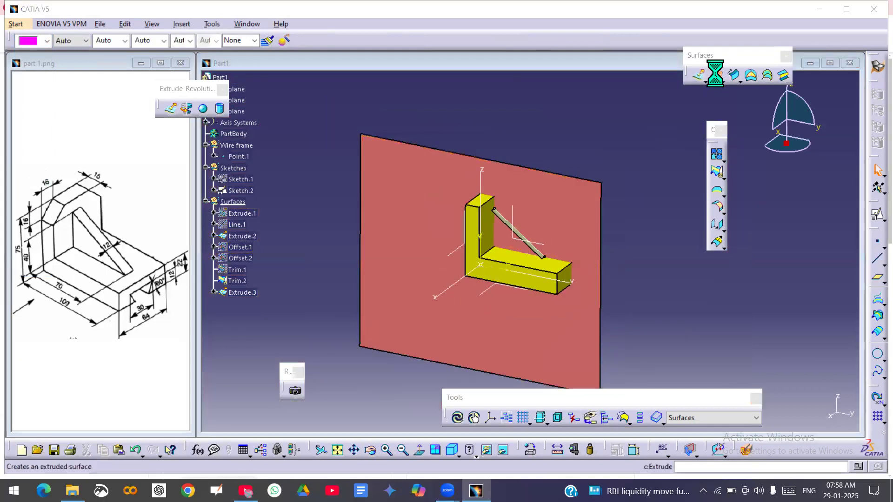
click(584, 223)
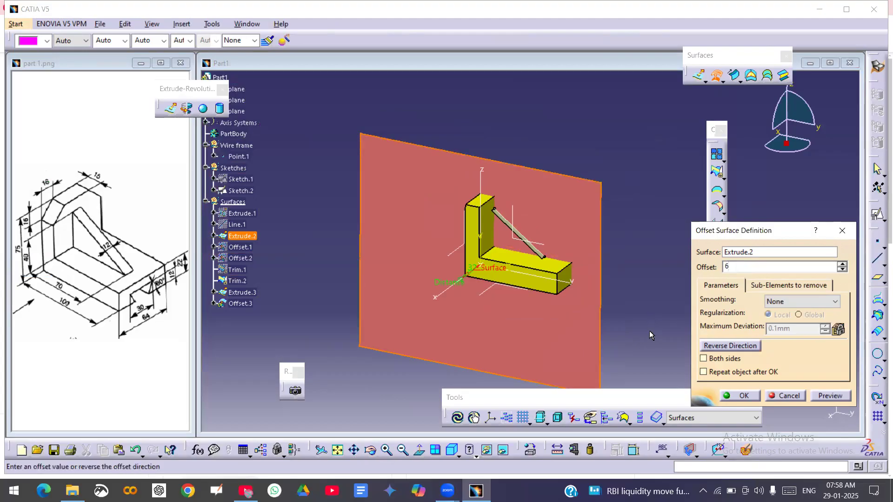
key(Return)
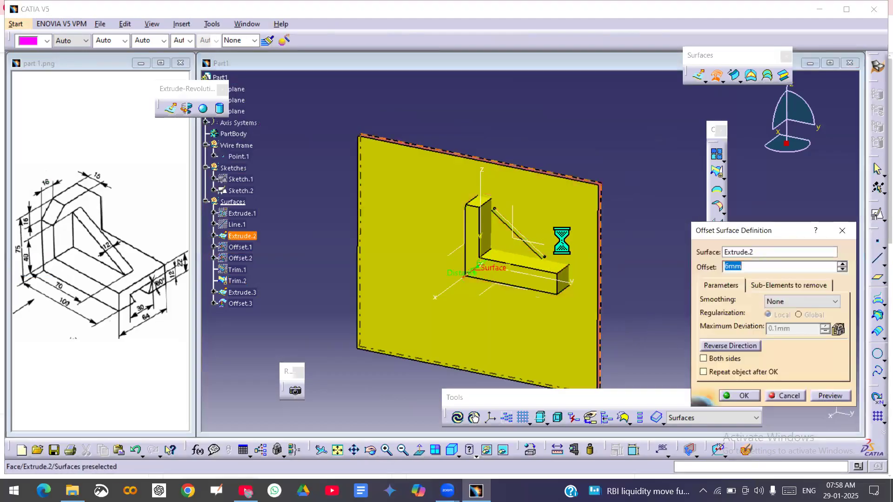
middle_drag(566, 236, 466, 189)
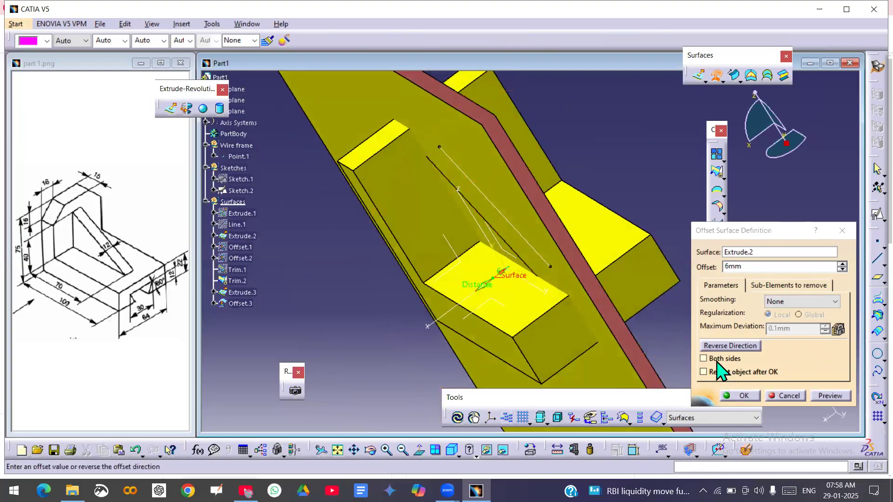
click(716, 359)
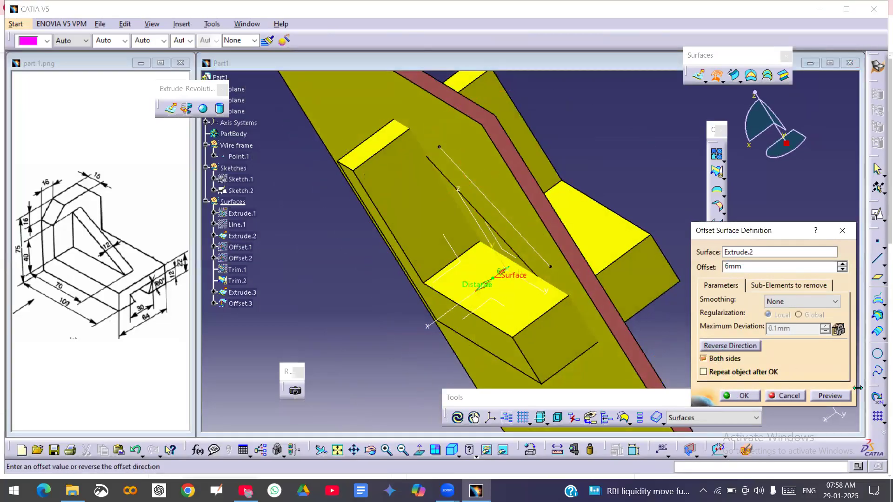
click(830, 395)
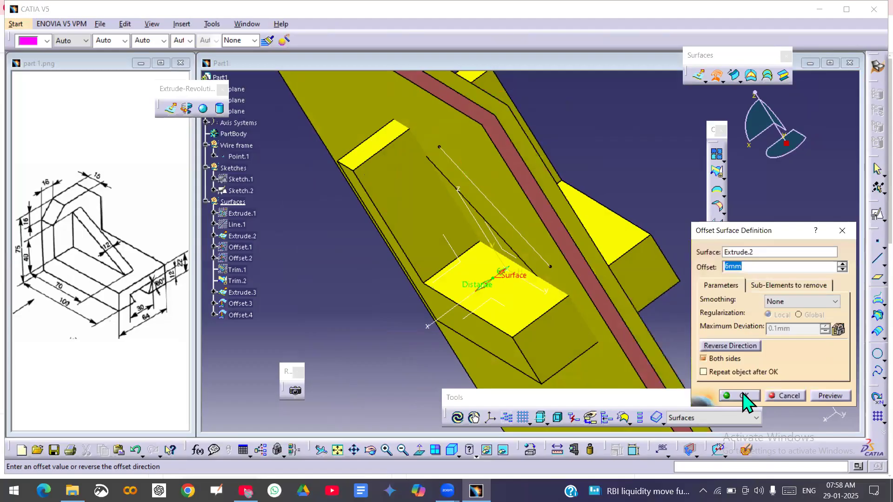
Step: Hide the Extrude.2 surface that lies between the two offset surfaces
right_click(238, 237)
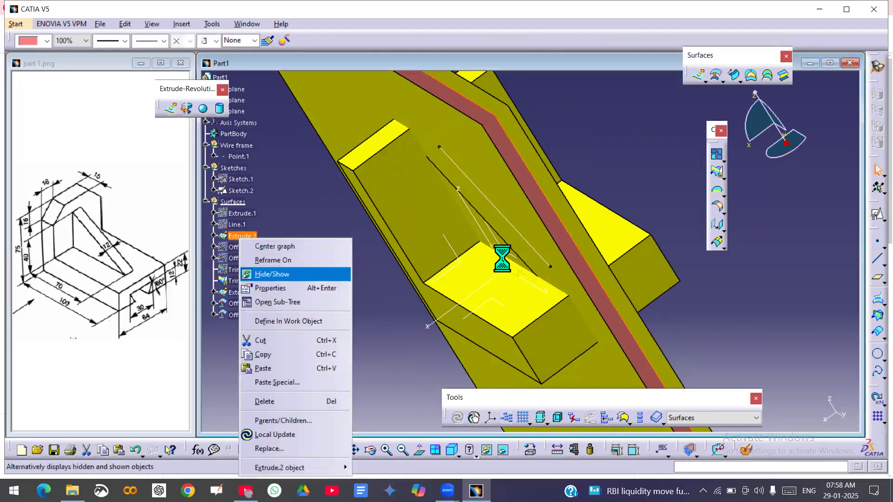
click(272, 274)
middle_drag(440, 193, 543, 190)
click(598, 183)
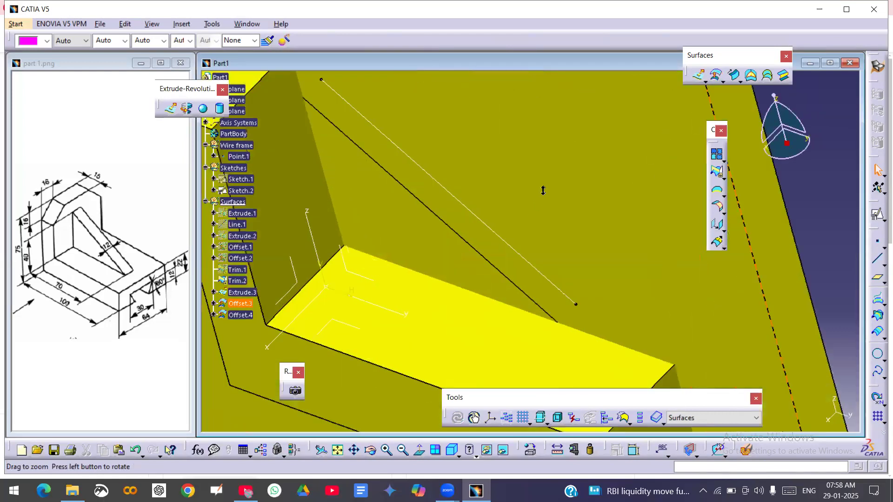
middle_drag(547, 232, 556, 320)
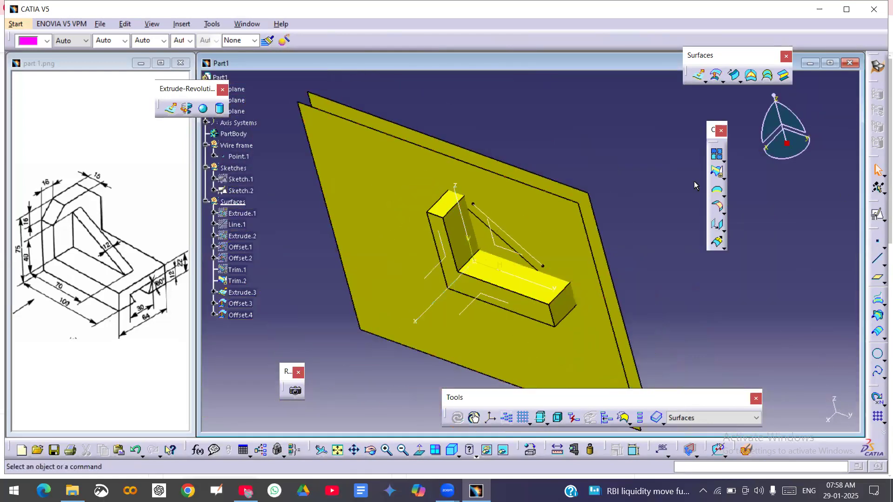
Step: Change the colour of the L-shaped Trim.2 surface to orange
click(237, 281)
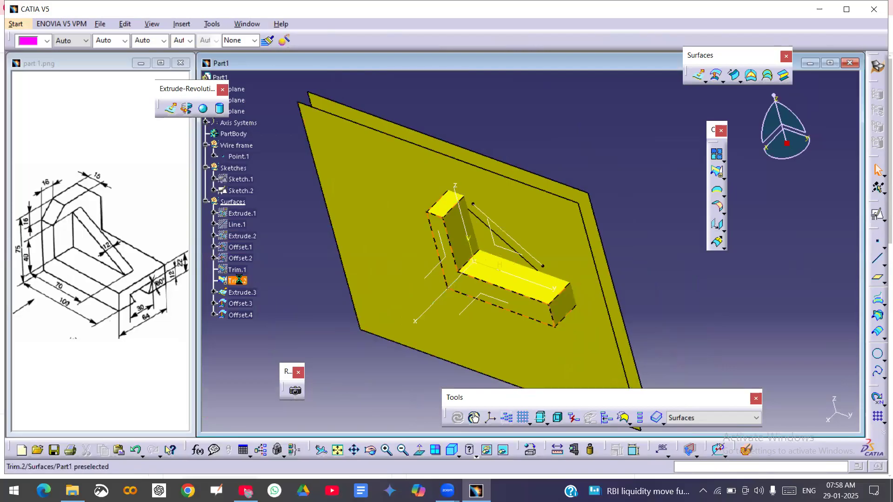
click(47, 42)
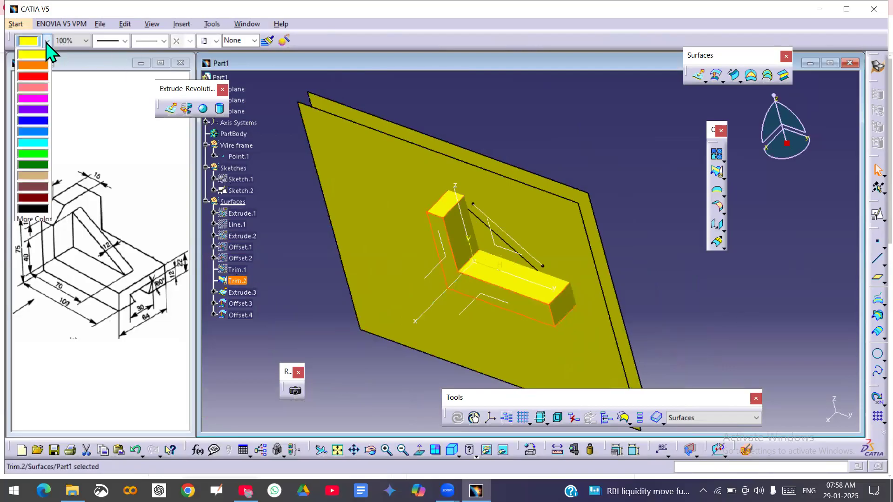
click(34, 98)
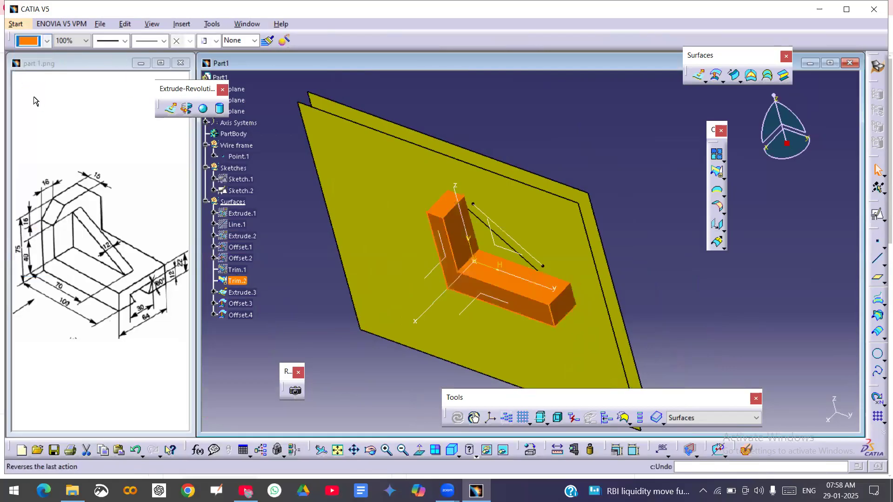
Step: Colour the Offset.3 surface blue and the Offset.4 surface violet
click(399, 183)
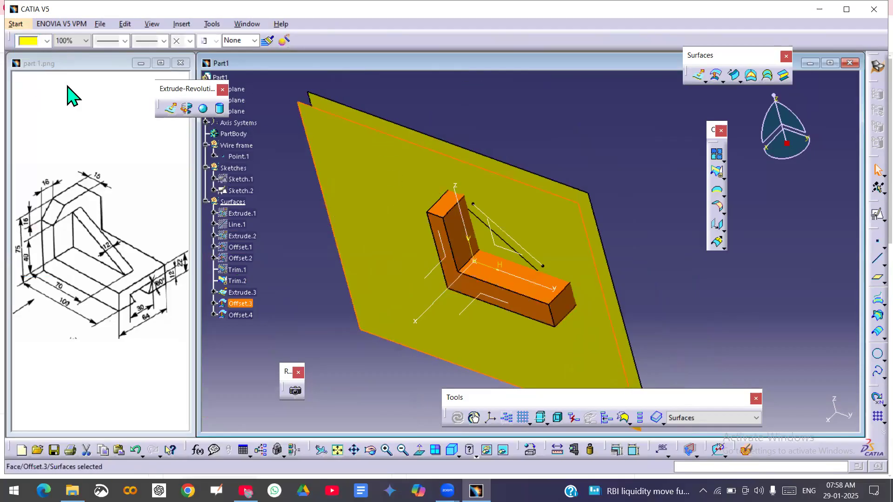
click(47, 41)
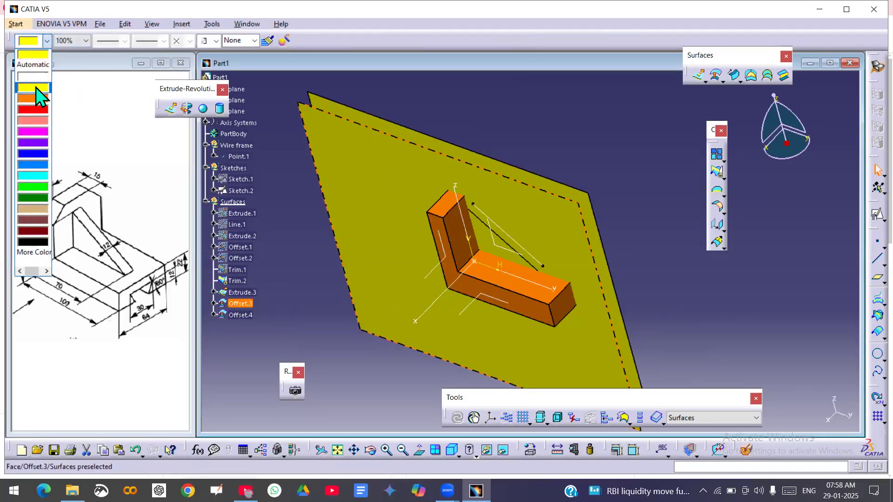
click(37, 153)
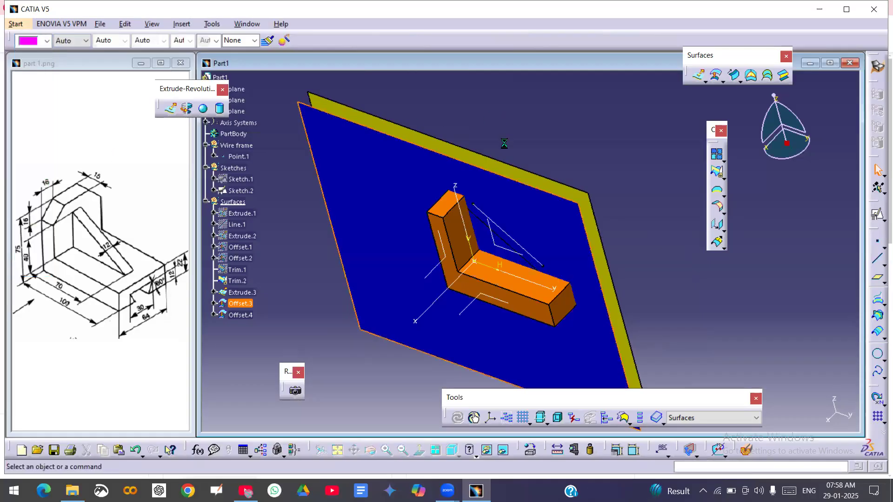
middle_drag(560, 255, 658, 311)
click(659, 312)
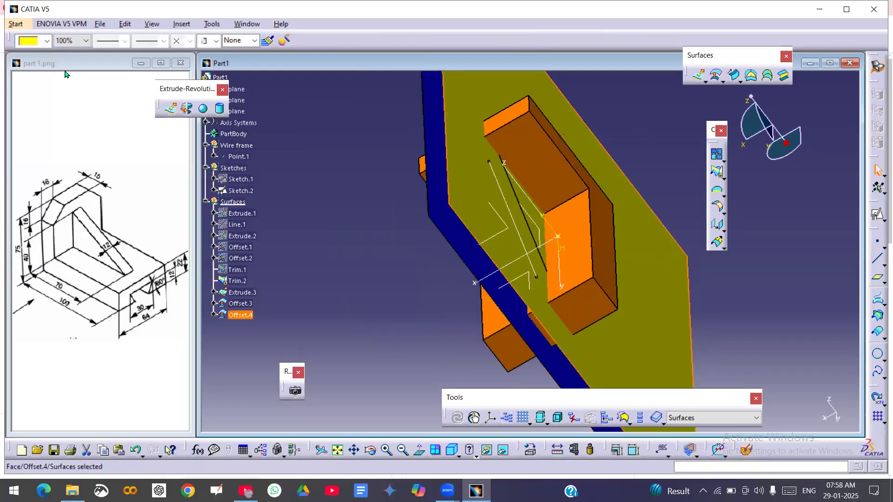
click(47, 41)
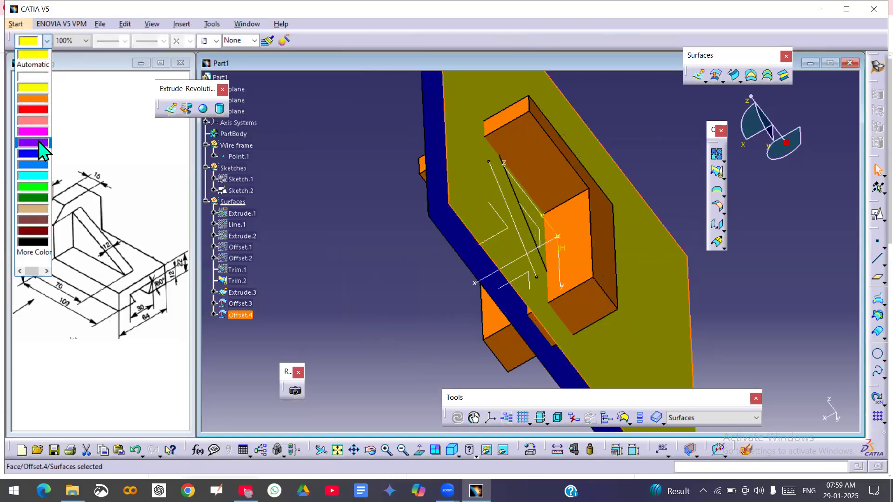
click(33, 143)
click(305, 235)
Step: Hide the L-shaped Trim.2 surface and the Offset.4 surface
middle_drag(305, 234, 389, 254)
click(509, 260)
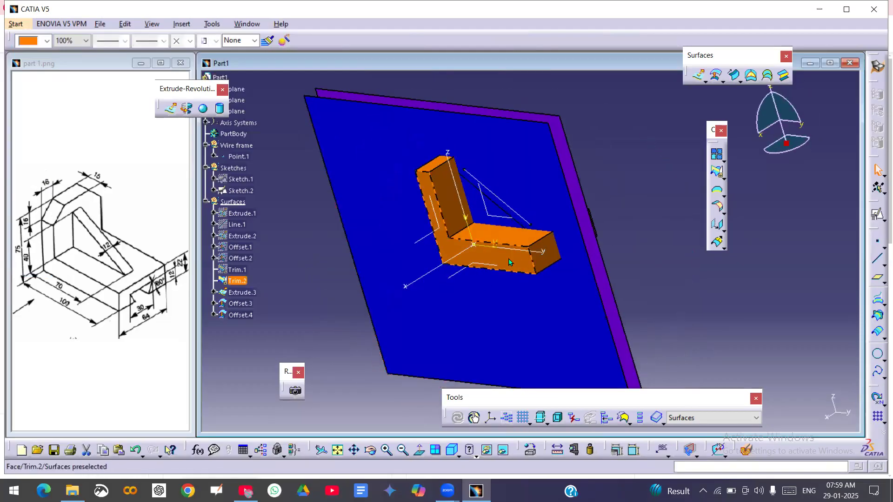
right_click(509, 262)
click(549, 56)
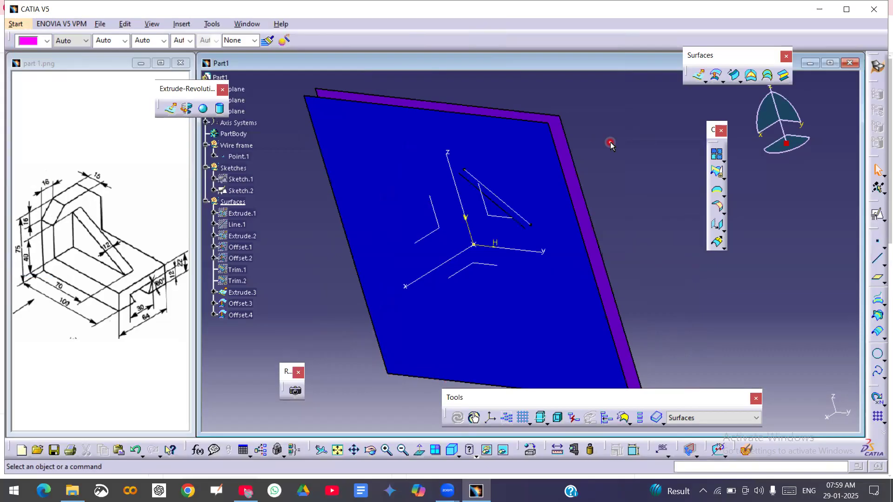
middle_drag(524, 223, 544, 198)
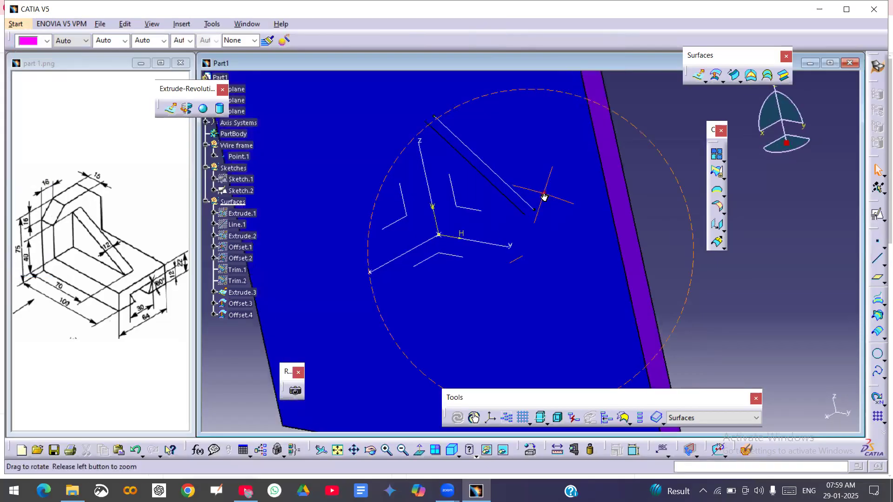
middle_drag(570, 281, 433, 282)
click(239, 315)
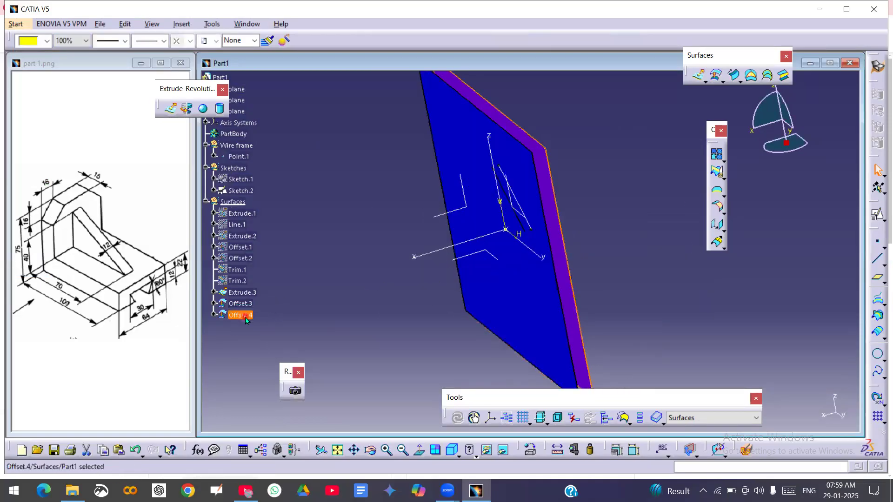
right_click(238, 315)
click(279, 115)
middle_drag(566, 235, 481, 222)
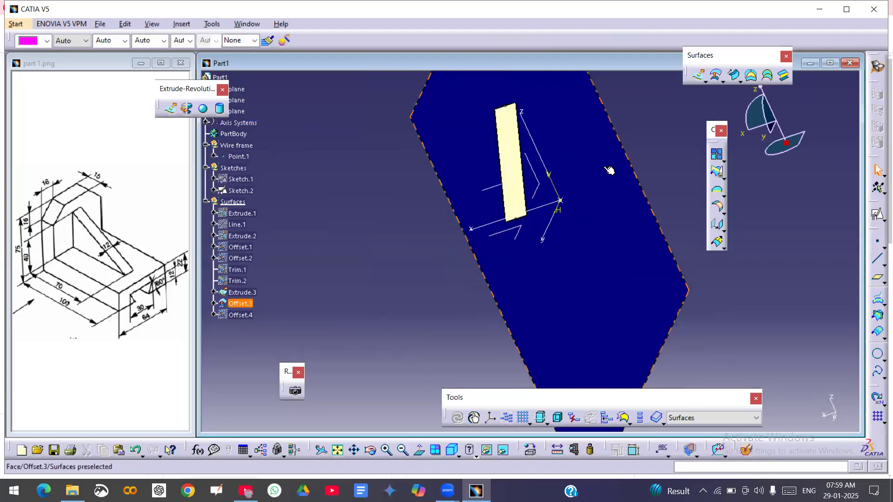
Step: Trim Offset.3 and Extrude.3 against each other, keeping the part of the offset surface below the inclined strip
click(717, 172)
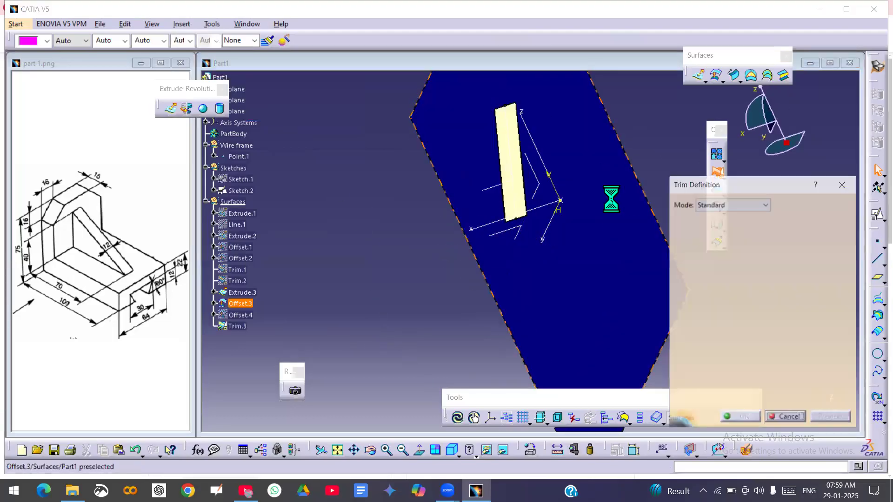
click(603, 209)
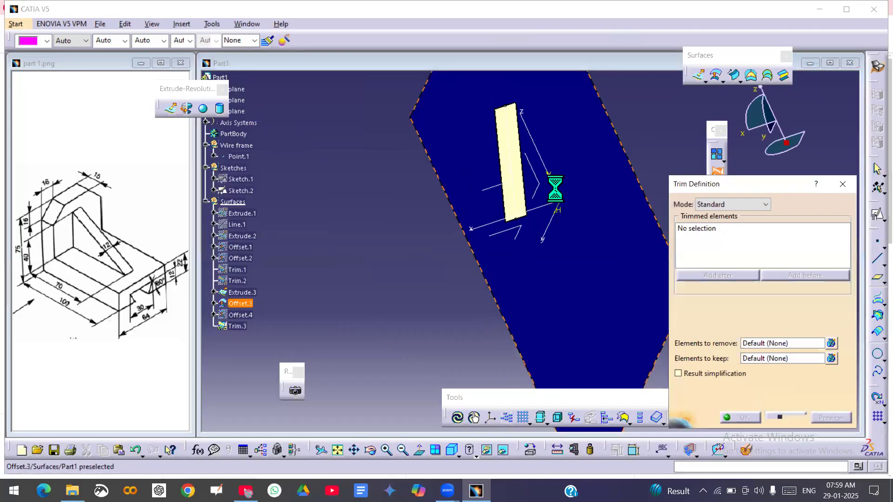
click(518, 174)
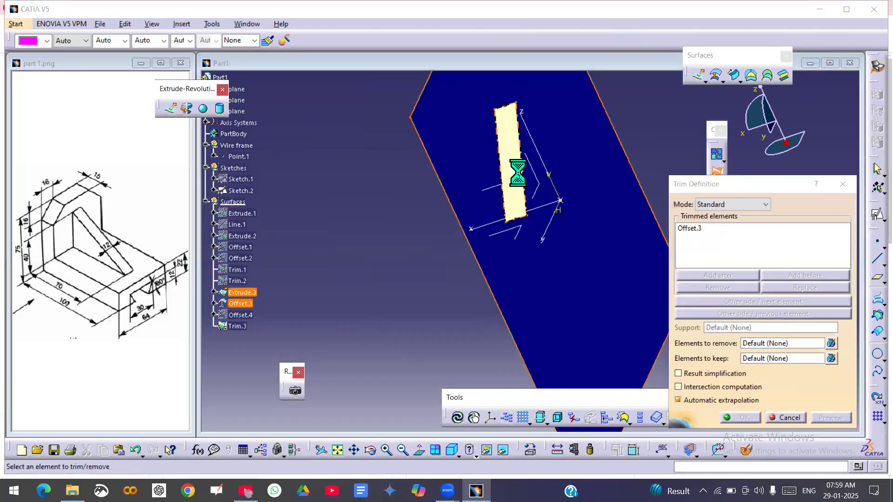
middle_drag(528, 223, 635, 215)
middle_drag(510, 222, 581, 247)
click(740, 417)
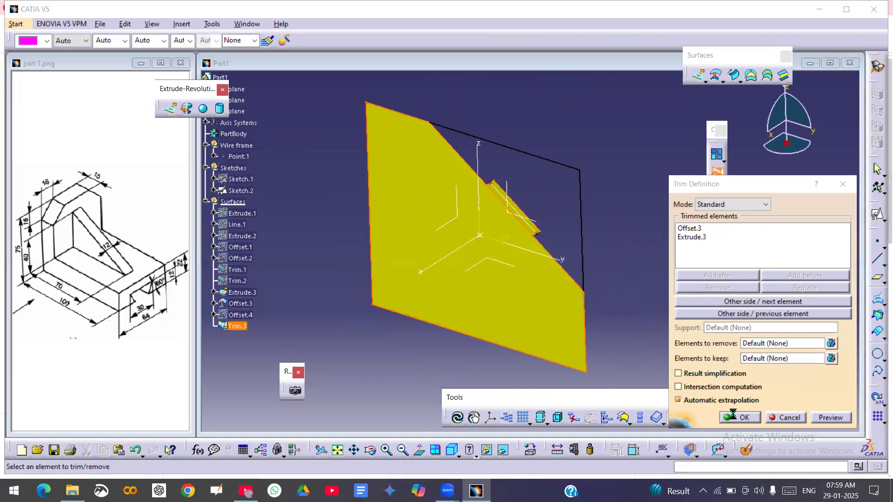
Step: Show Offset.4 and trim it with Trim.3, choosing the sides that keep the parts below the inclined strip
right_click(249, 315)
click(291, 114)
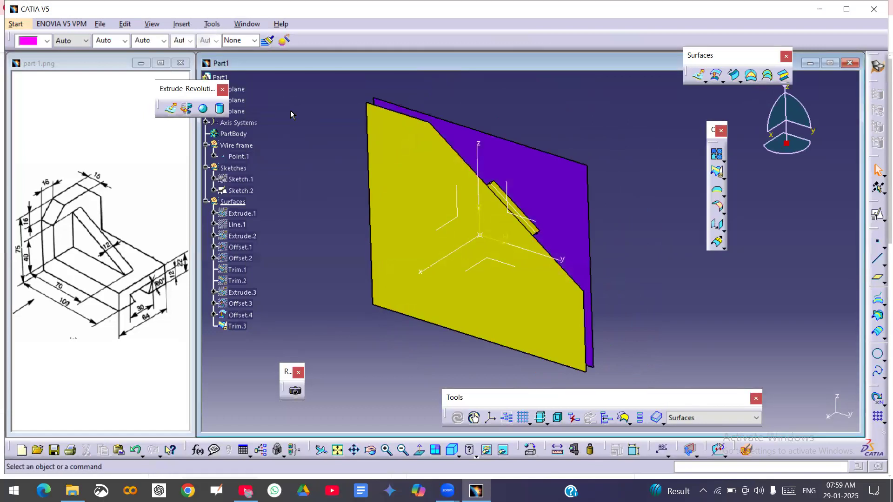
click(715, 170)
click(568, 201)
click(542, 294)
middle_drag(624, 253, 381, 270)
click(735, 314)
click(735, 314)
click(732, 302)
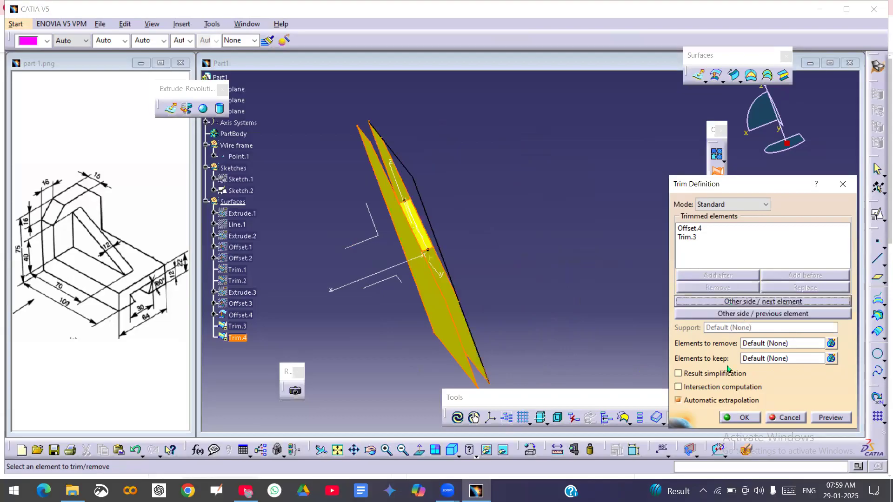
click(739, 417)
Step: Change the colour of the Trim.4 surface to light blue
middle_drag(528, 267, 603, 298)
click(237, 338)
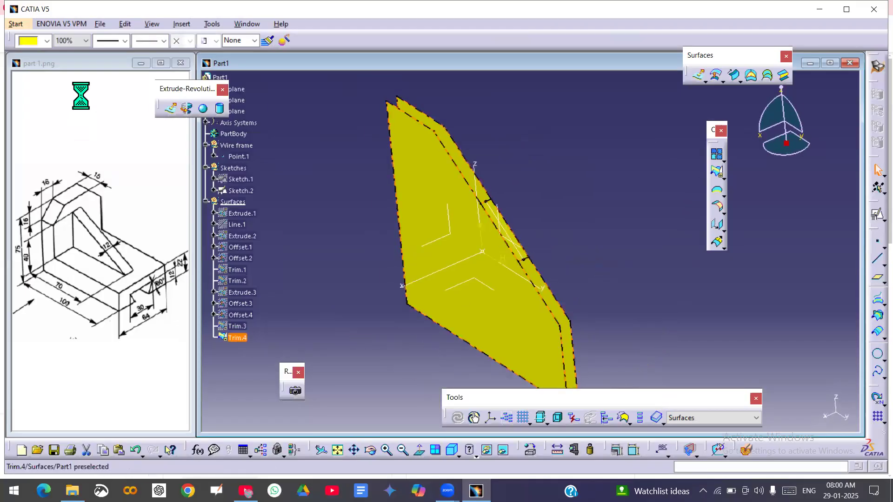
click(46, 40)
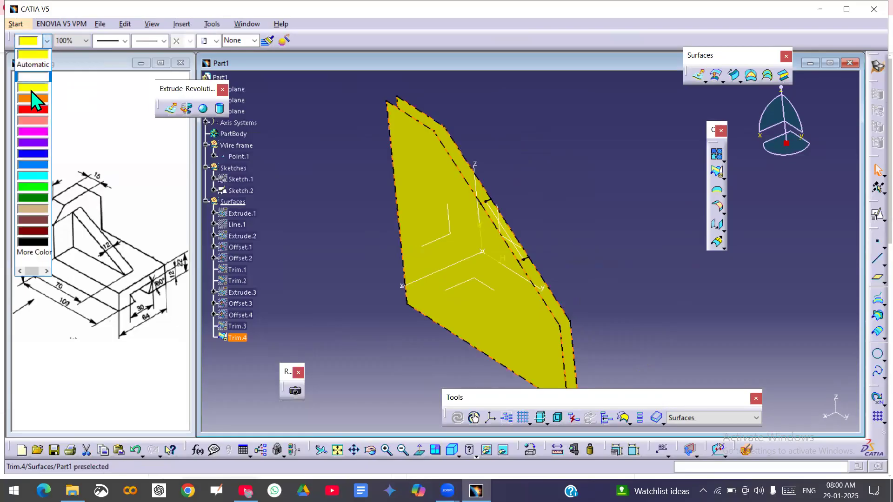
click(31, 165)
click(578, 219)
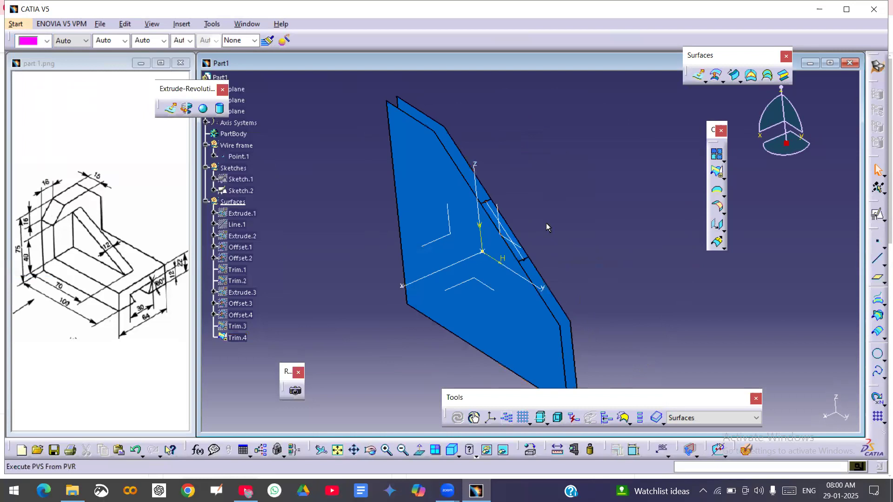
Step: Show the hidden L-shaped Trim.2 surface together with the rib surfaces
click(237, 281)
right_click(237, 280)
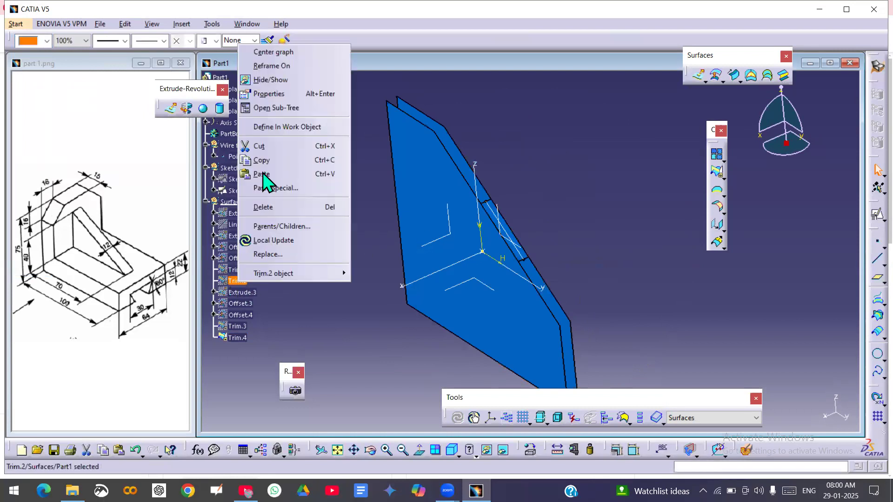
click(275, 81)
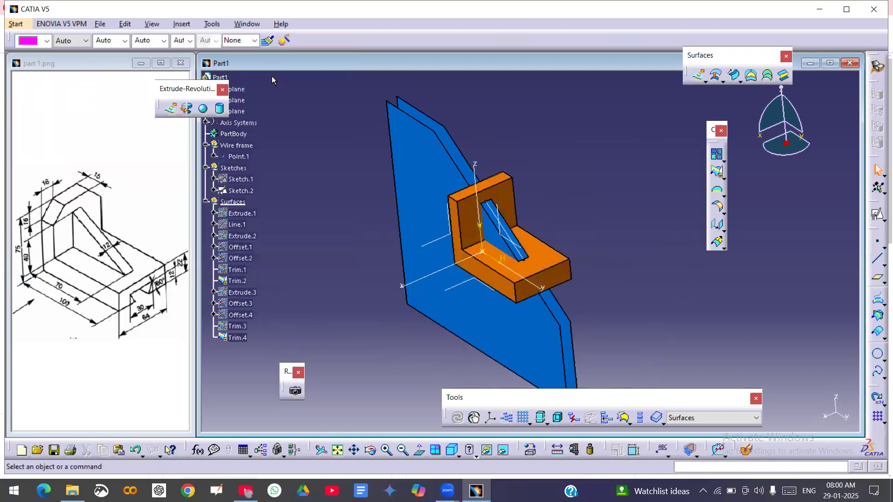
middle_drag(465, 278, 503, 275)
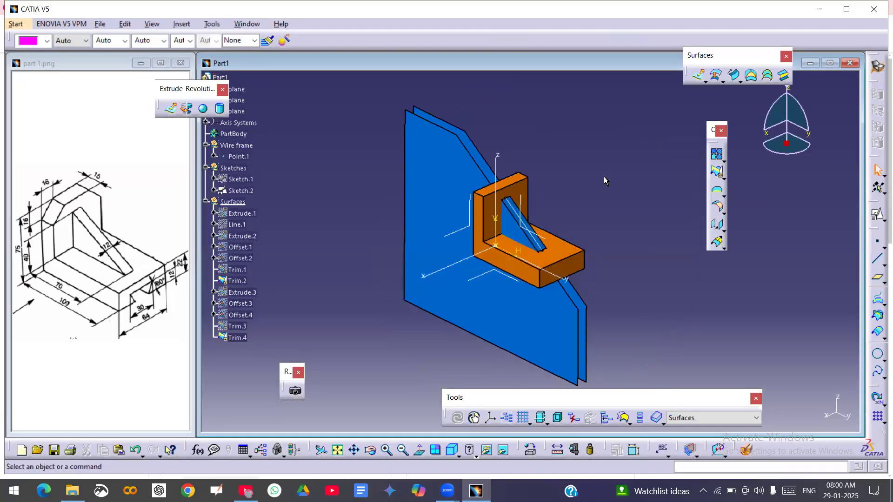
Step: Try to trim the L-shaped Trim.2 surface and the Trim.4 rib surface against each other
click(712, 174)
click(571, 256)
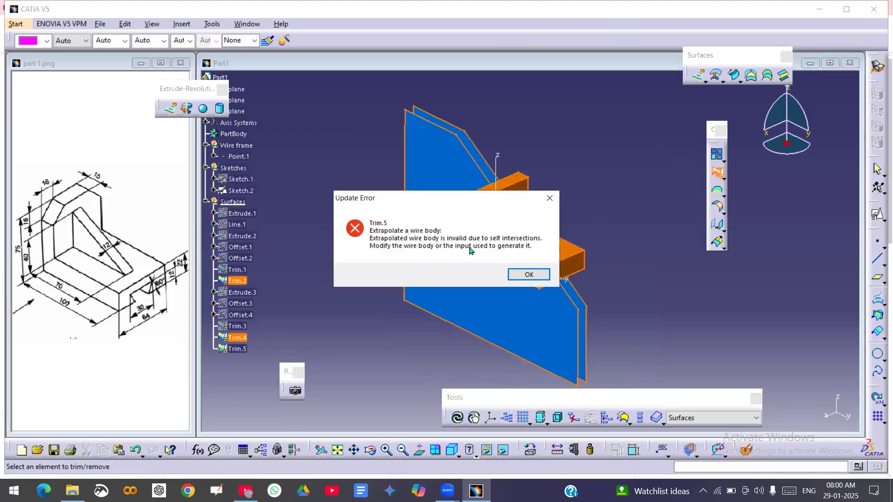
click(519, 276)
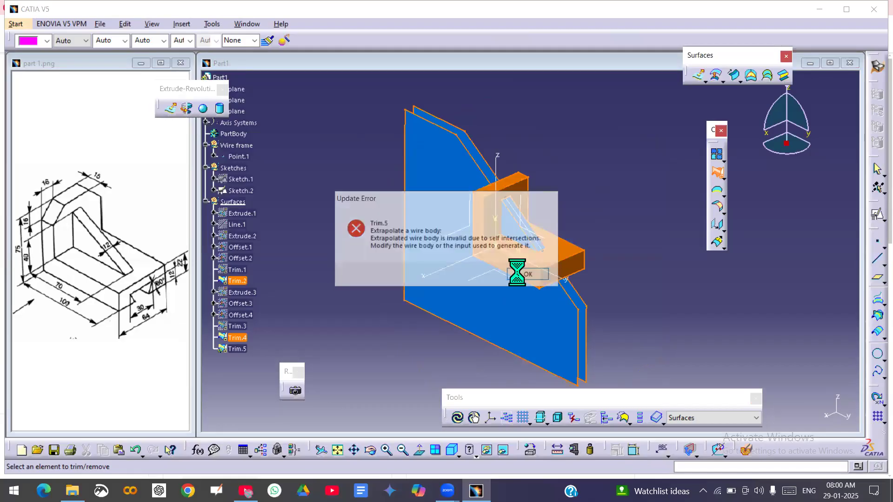
middle_drag(480, 249, 518, 263)
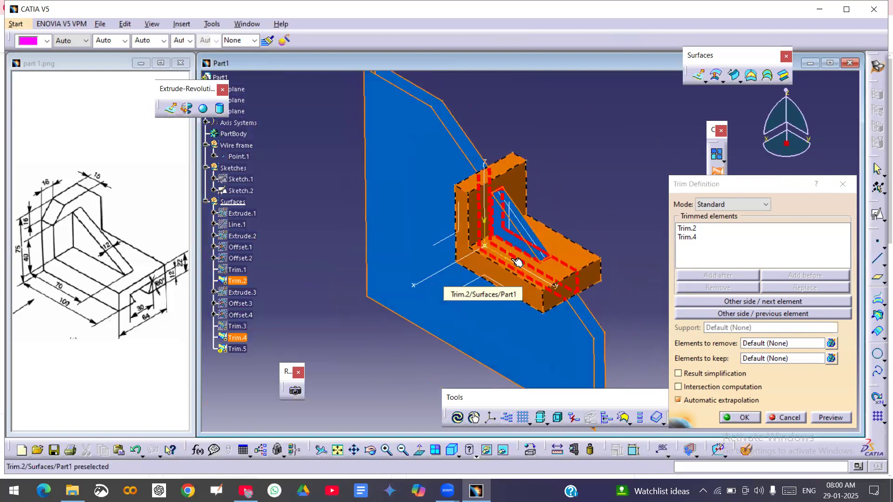
click(785, 418)
Step: Extract the base's upper face and the upright's inner face of Trim.2 with Multiple Extract, and hide the L-shaped Trim.2 surface
middle_drag(599, 216, 649, 152)
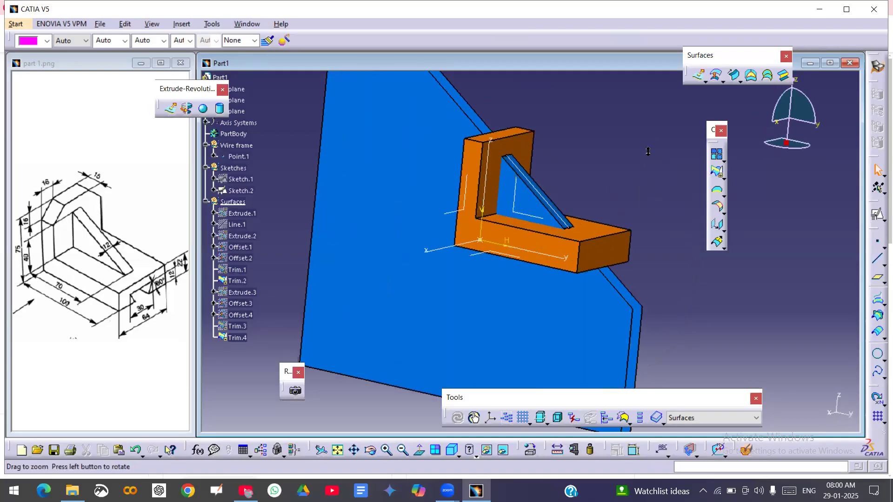
middle_drag(585, 263, 498, 261)
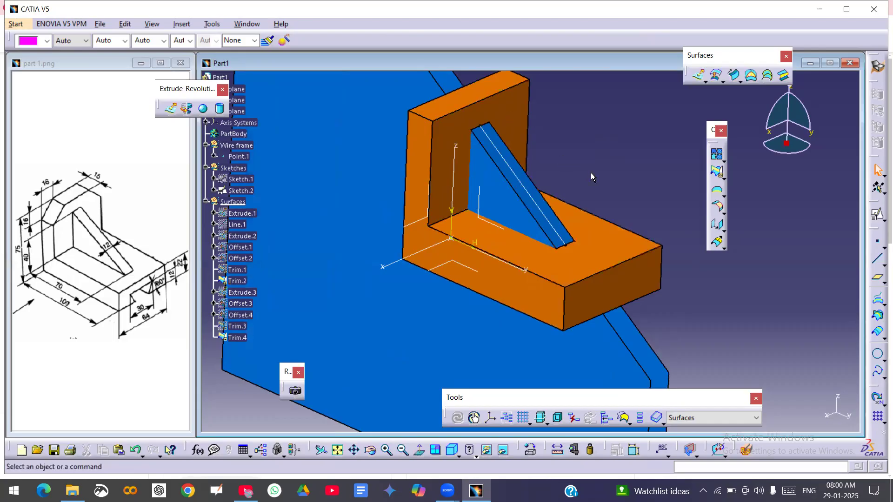
click(724, 161)
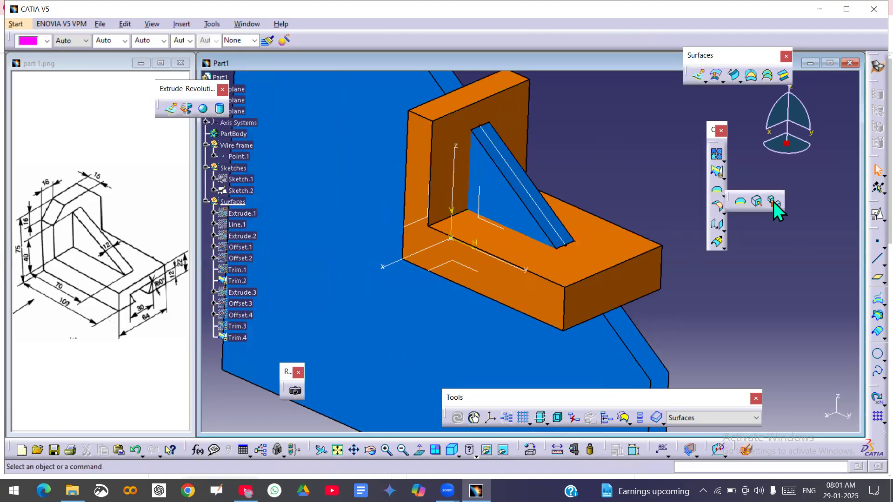
click(773, 202)
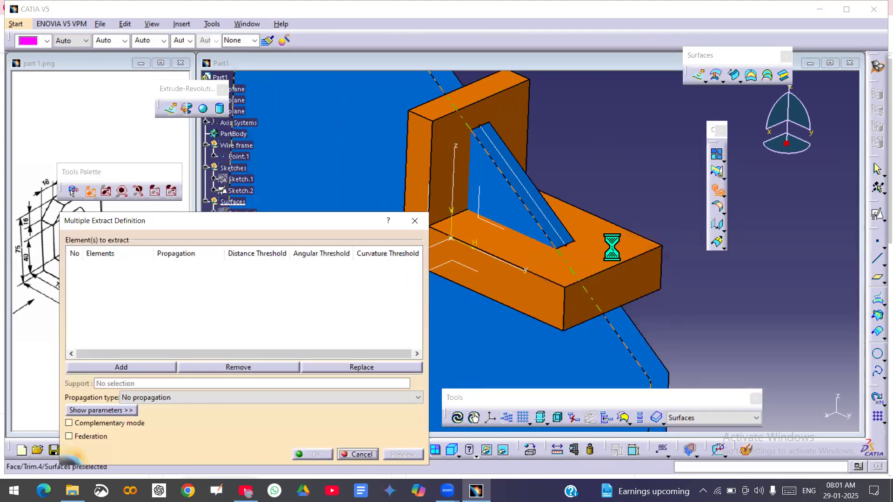
click(620, 242)
click(515, 119)
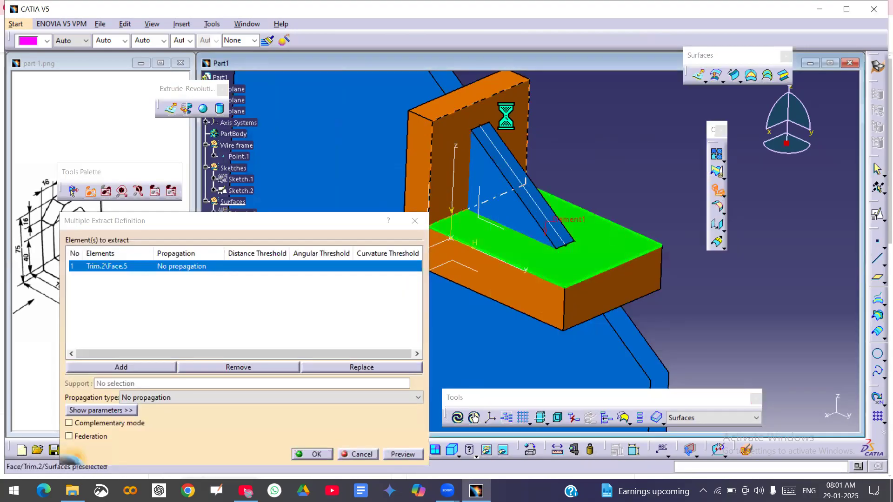
click(312, 454)
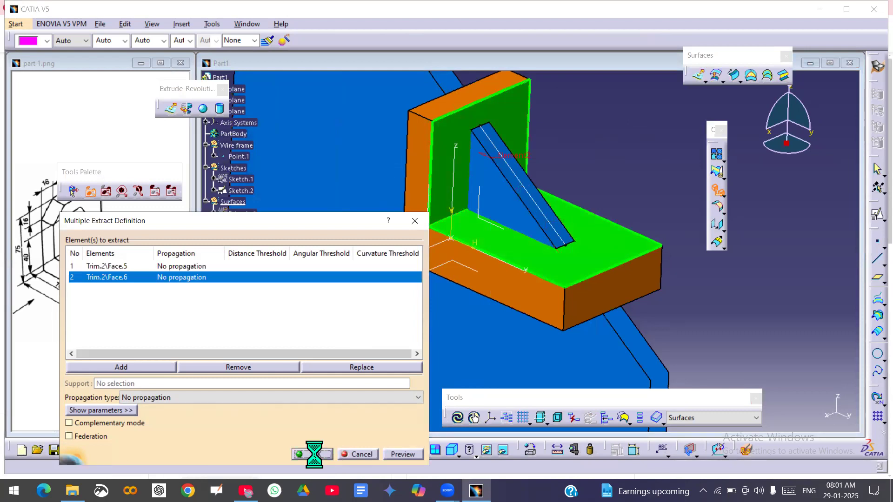
right_click(619, 303)
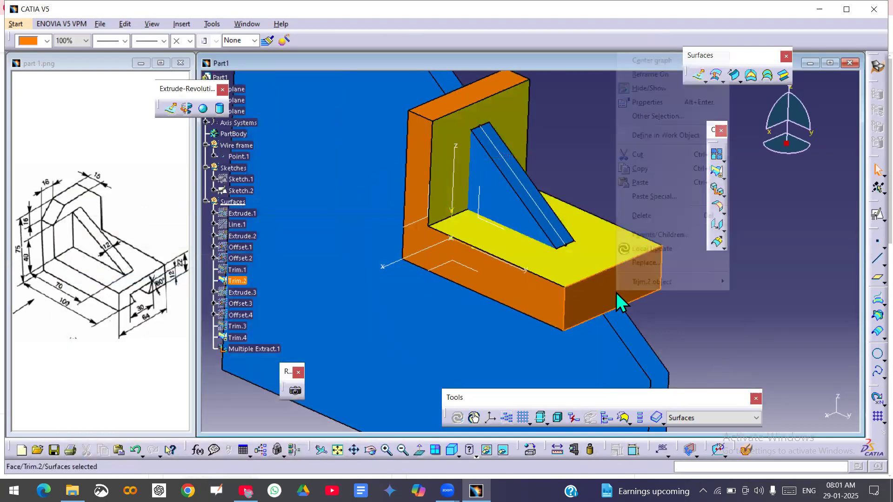
click(649, 88)
Step: Trim Multiple Extract.1 and Trim.4 against each other, keeping the L-shaped inner faces and the triangular rib
middle_drag(596, 135, 590, 170)
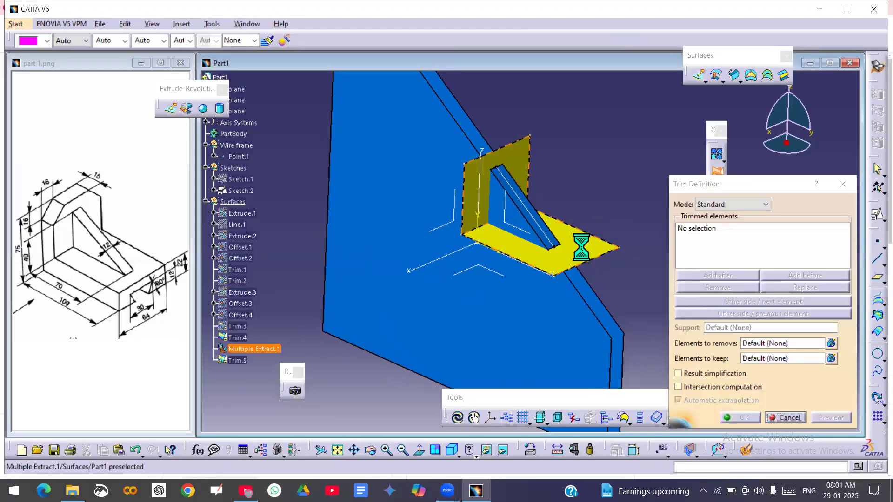
click(571, 313)
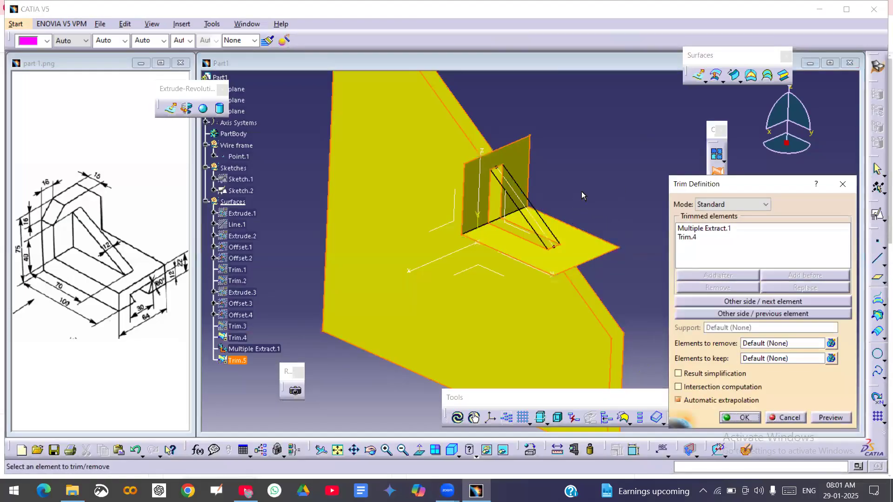
click(758, 302)
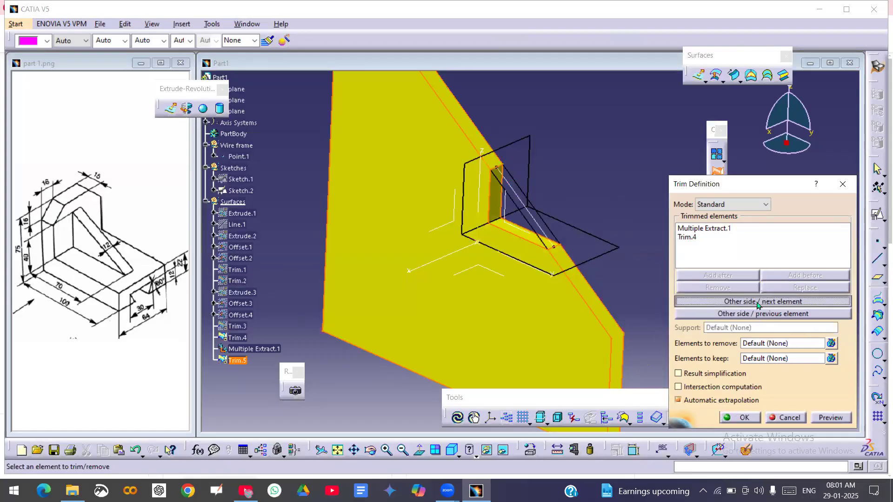
click(755, 314)
click(755, 313)
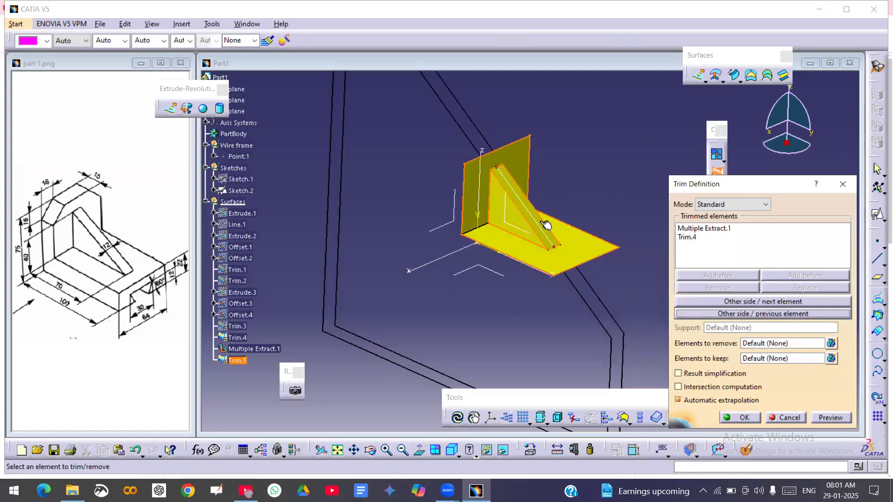
click(740, 418)
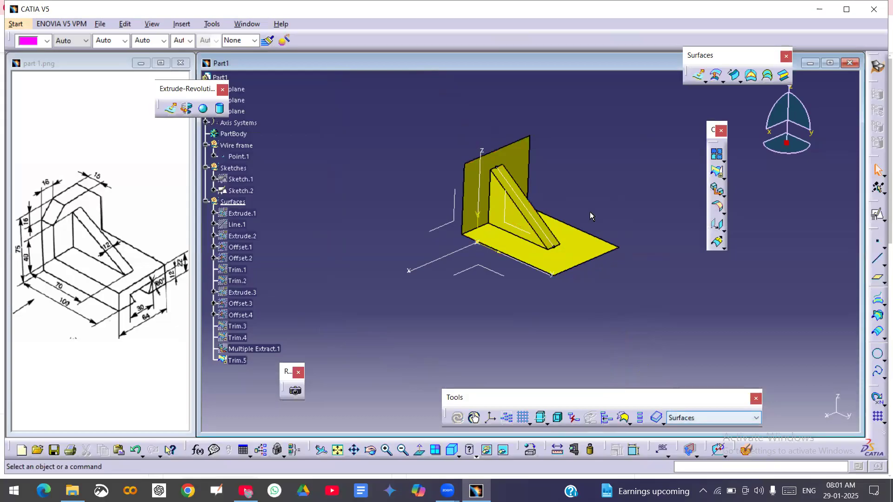
Step: Show the L-shaped Trim.2 surface with the trimmed rib and hide it again
middle_drag(542, 289, 535, 260)
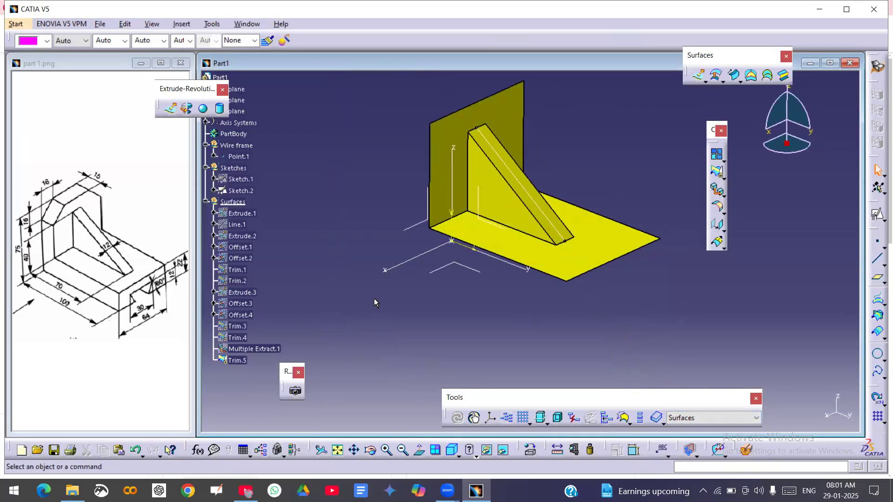
click(237, 280)
right_click(241, 281)
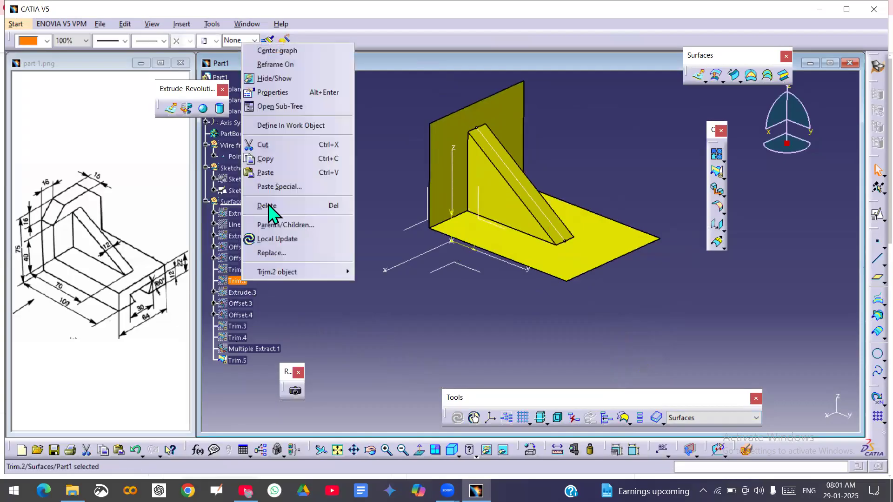
click(282, 80)
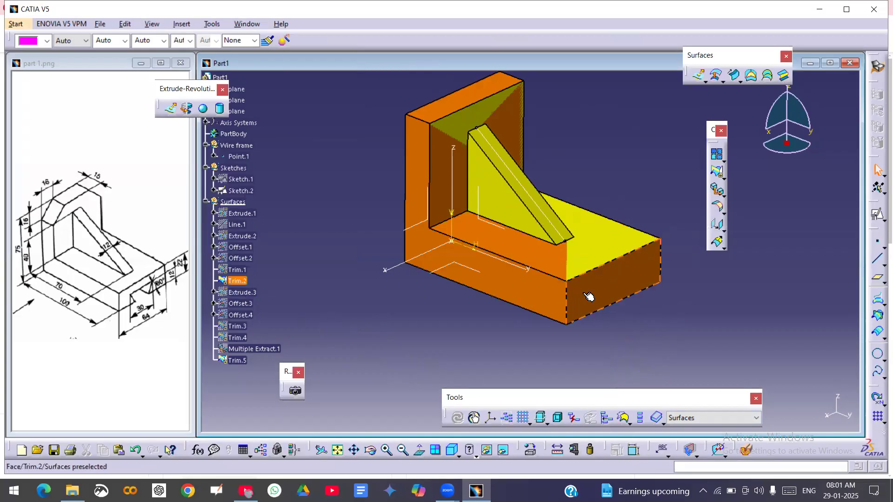
right_click(587, 295)
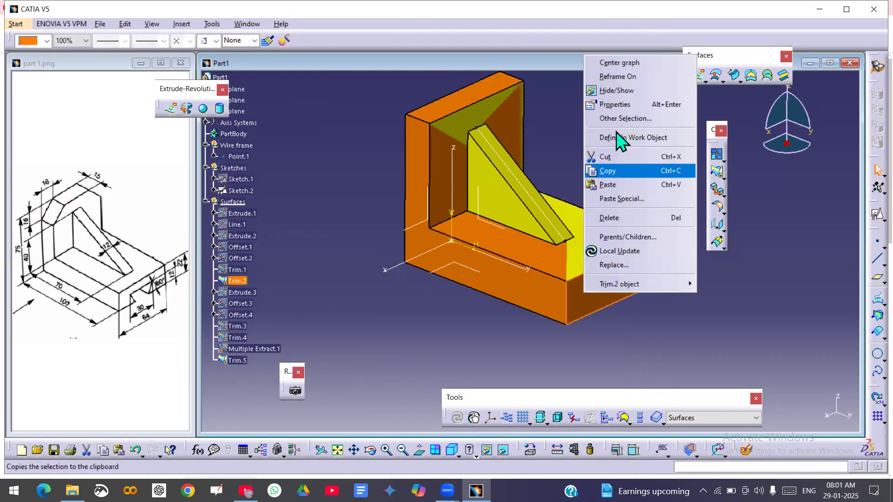
click(623, 96)
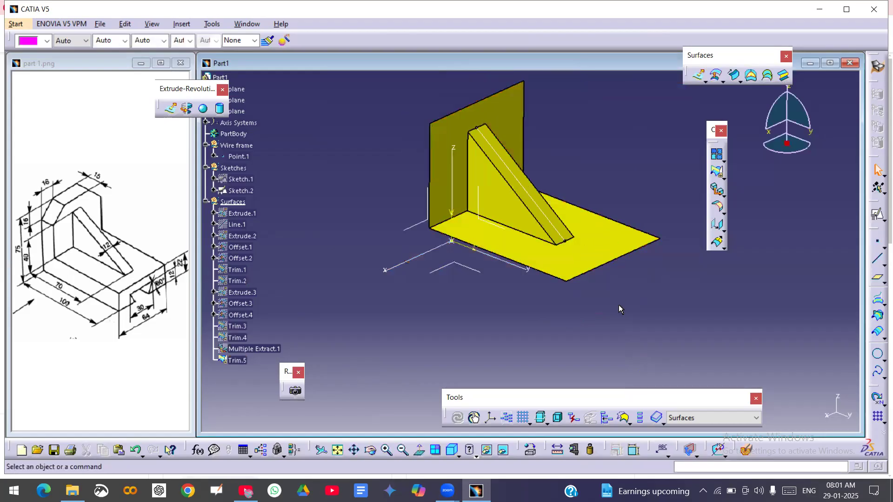
Step: Extract only the rib faces from Trim.5 with Multiple Extract, selecting the two L-shaped inner faces and enabling Complementary mode
click(724, 195)
click(752, 203)
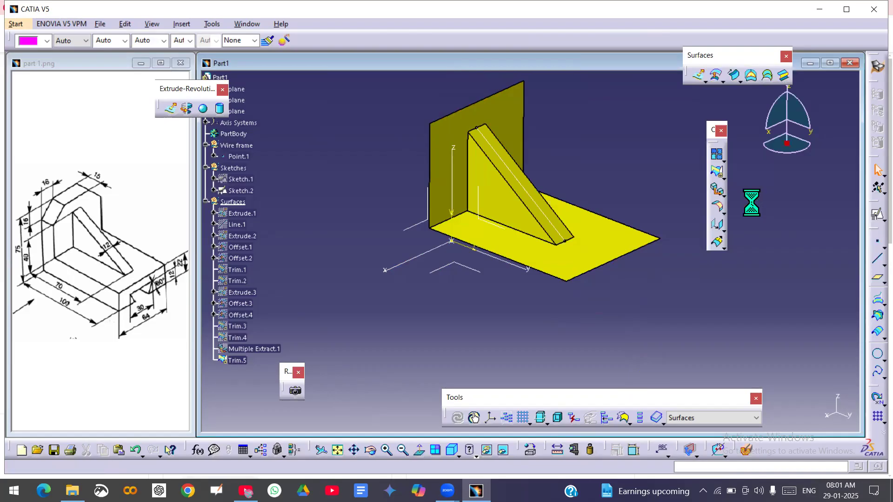
click(724, 196)
click(770, 204)
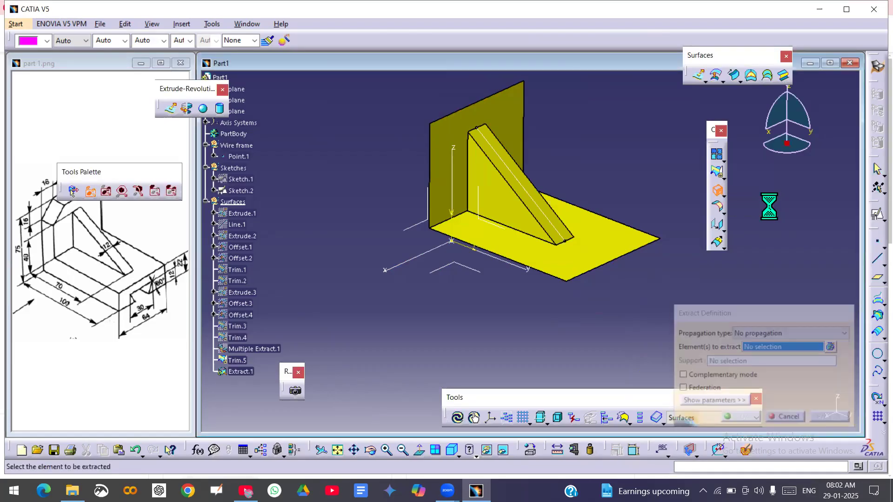
click(611, 238)
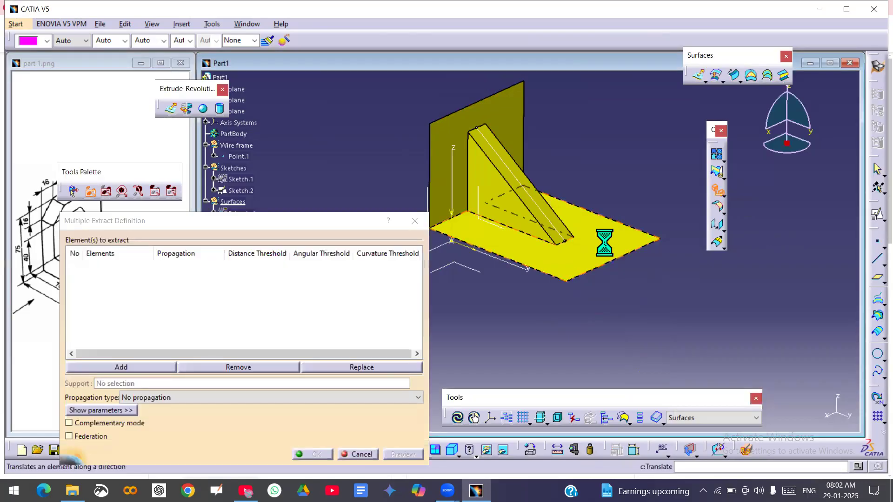
click(506, 141)
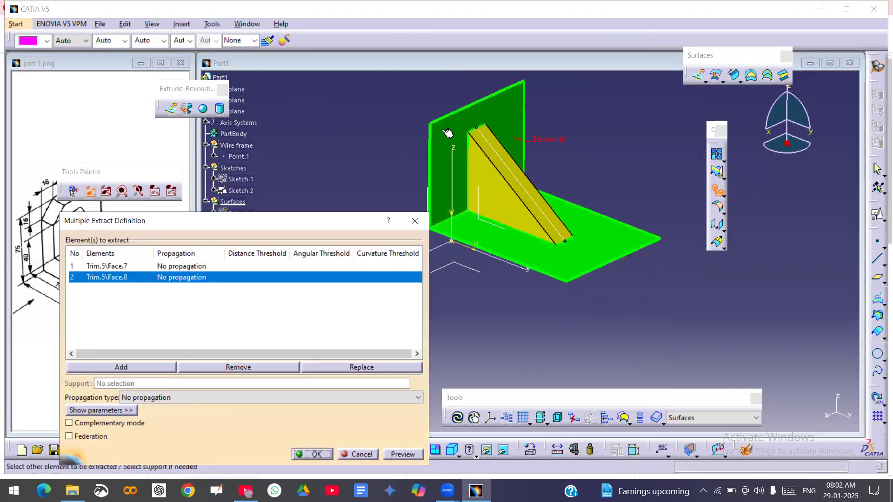
click(72, 424)
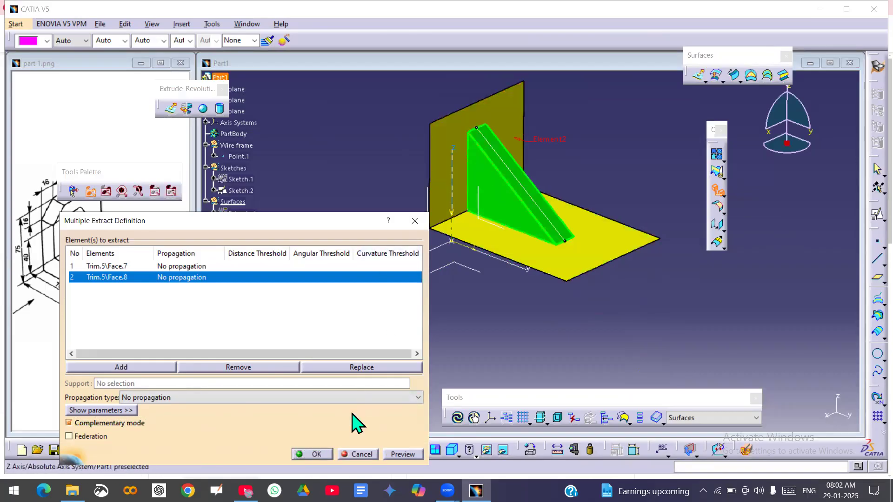
click(320, 449)
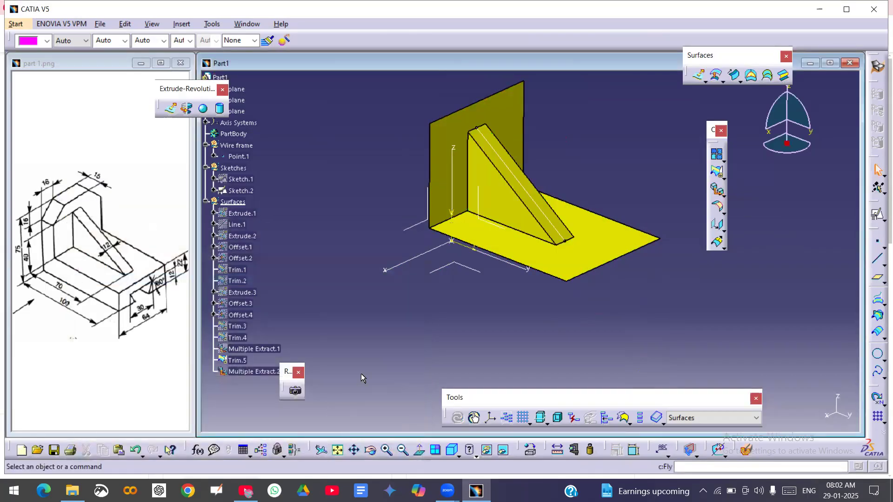
Step: Hide the Trim.5 surface and show the L-shaped Trim.2 surface together with the extracted rib
click(237, 360)
right_click(239, 360)
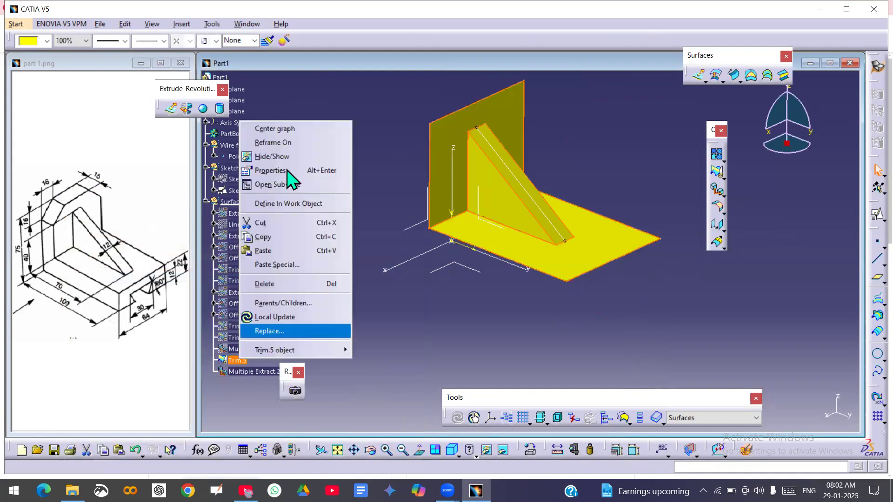
click(286, 152)
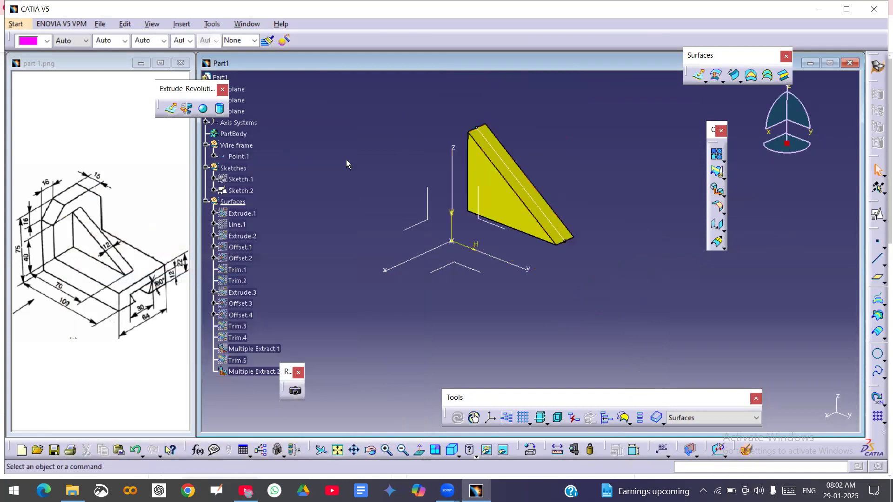
middle_drag(535, 205, 419, 237)
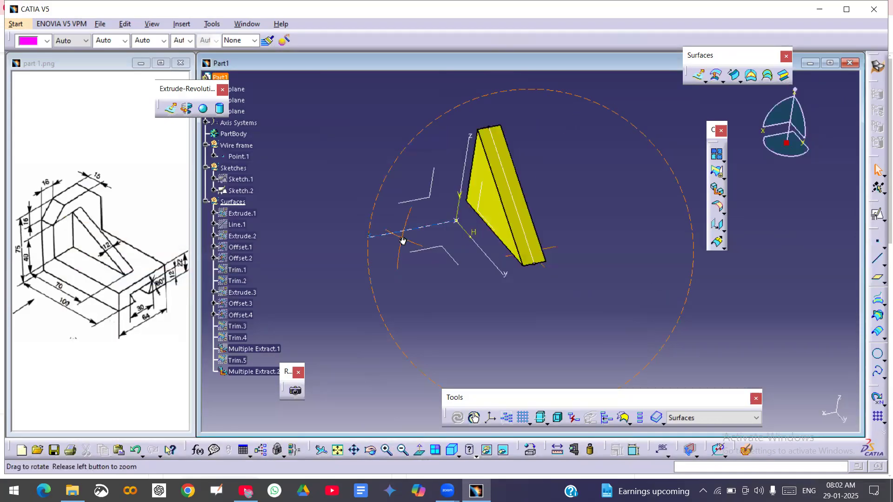
right_click(249, 283)
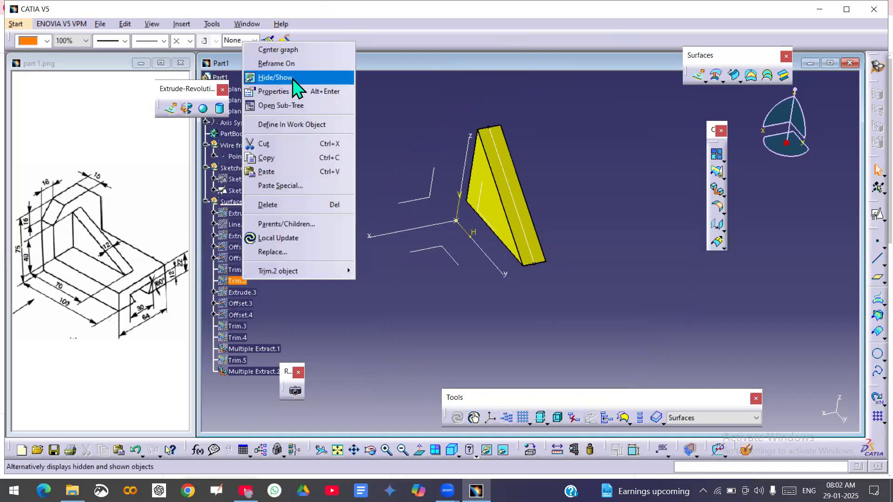
click(294, 84)
middle_drag(389, 249, 441, 292)
Step: Try to join Multiple Extract.2 and the L-shaped Trim.2 surface
click(717, 154)
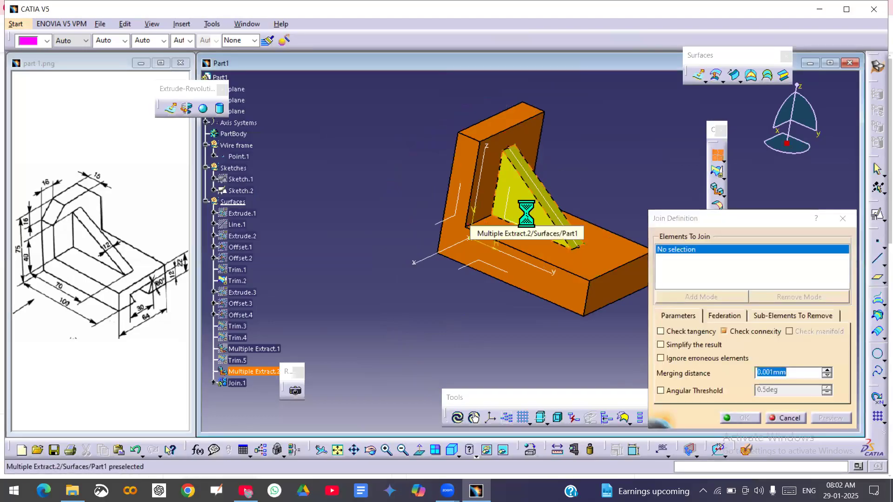
click(540, 252)
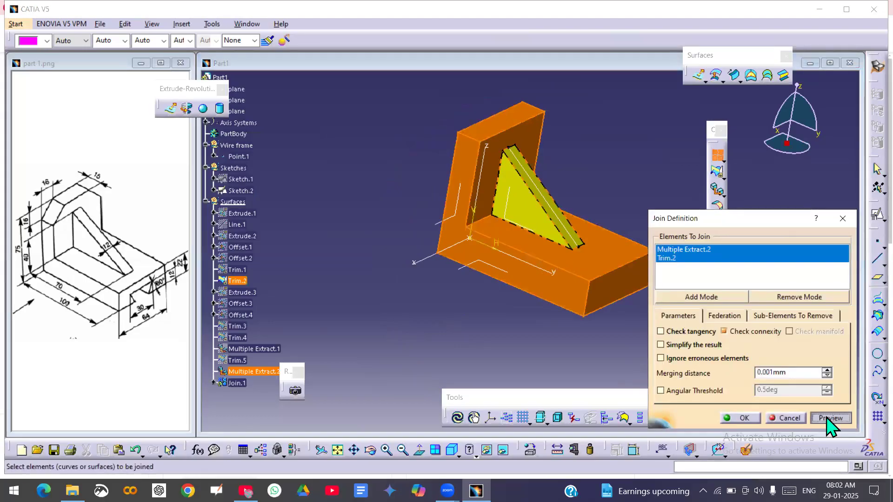
click(827, 418)
click(494, 271)
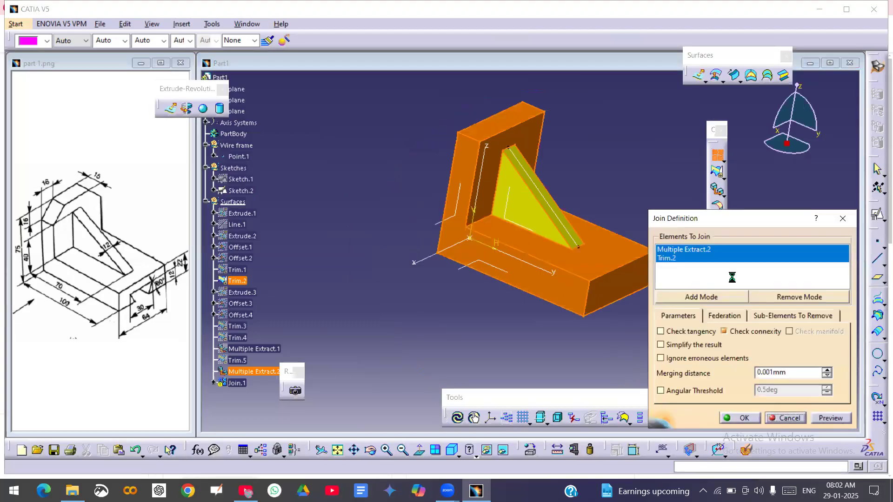
Step: Trim the L-shaped Trim.2 surface and Multiple Extract.2 against each other, keeping the body with its rib
click(716, 173)
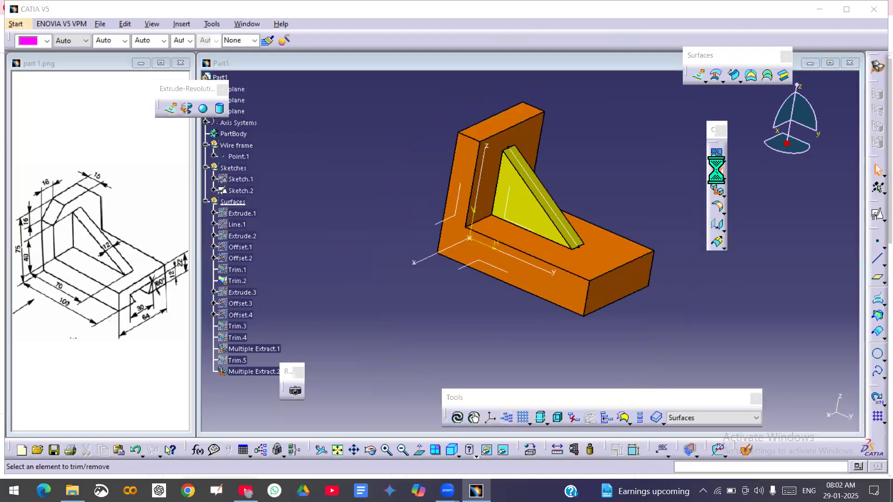
click(608, 259)
click(532, 218)
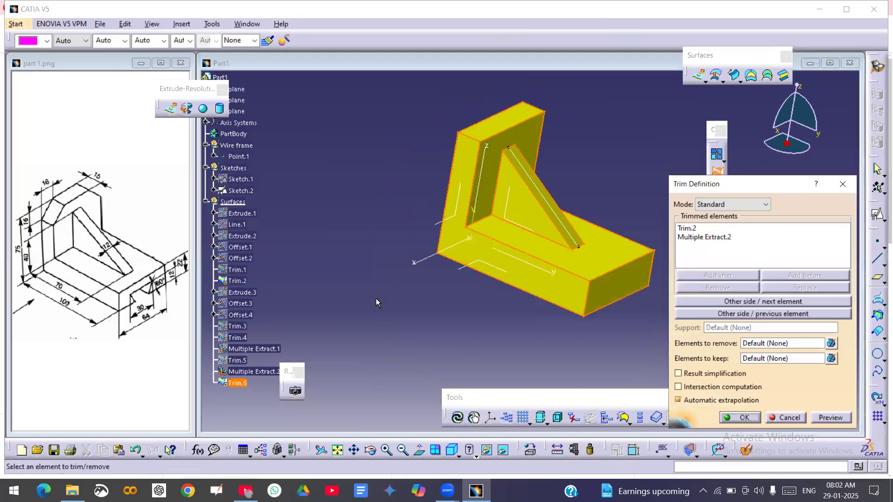
middle_drag(350, 274, 634, 385)
click(741, 415)
mouse_move(558, 260)
middle_down()
mouse_move(556, 339)
mouse_move(501, 351)
mouse_move(501, 289)
middle_up()
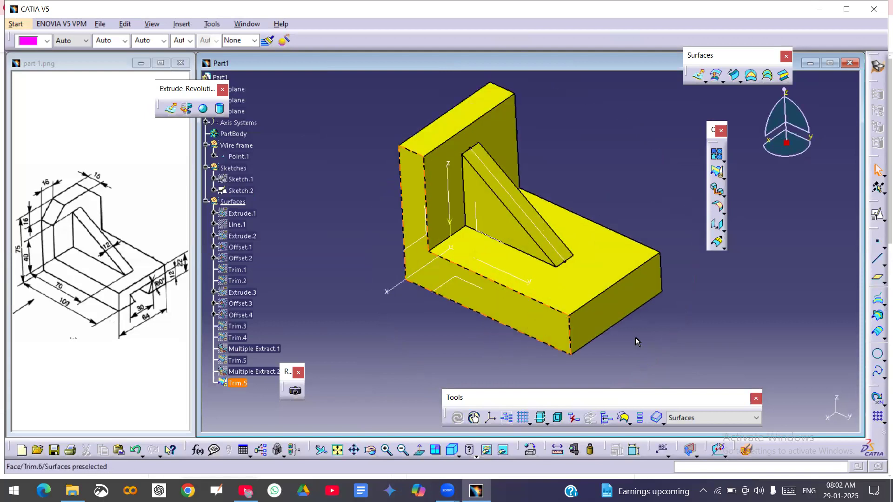
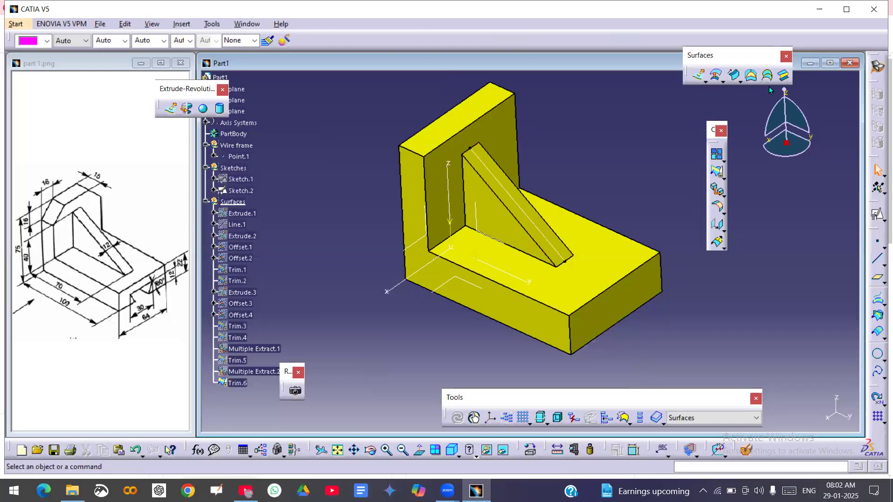
Step: Define the Sketches geometrical set as the work object
right_click(232, 168)
click(284, 251)
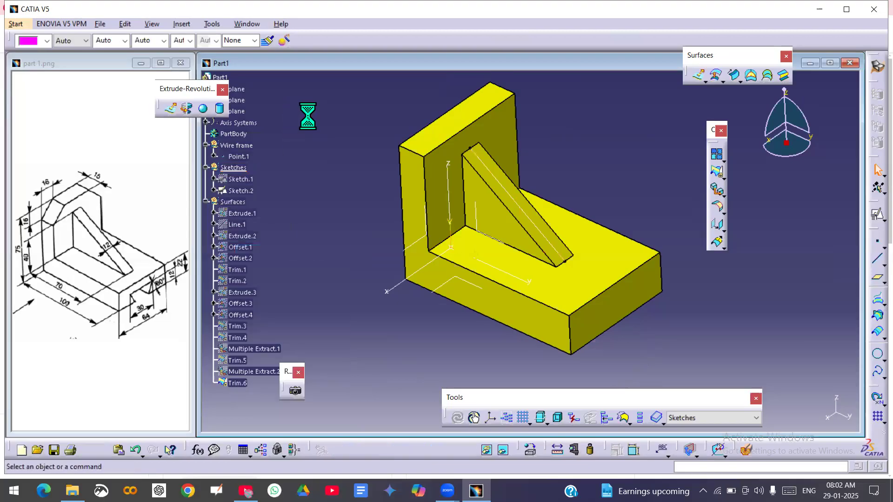
Step: Start a positioned sketch on the absolute axis system's ZX plane, using Point.1 as projection-point origin, with Swap and Reverse H enabled
click(877, 215)
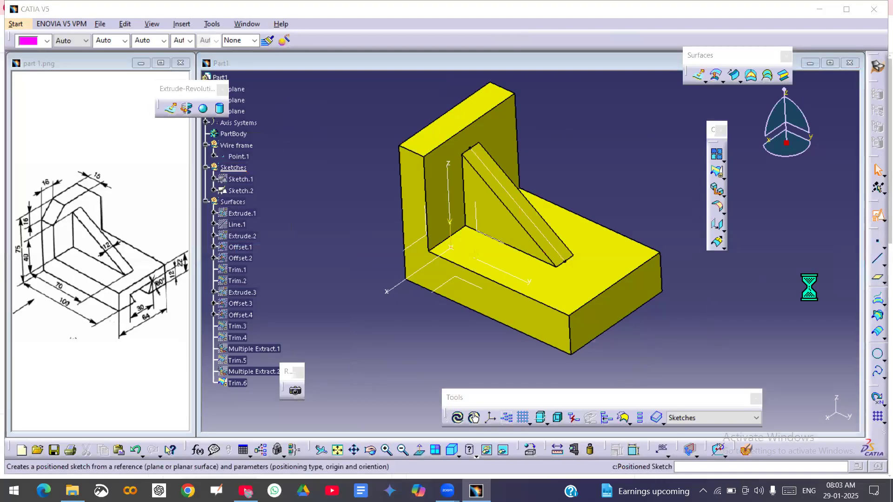
click(425, 243)
click(807, 162)
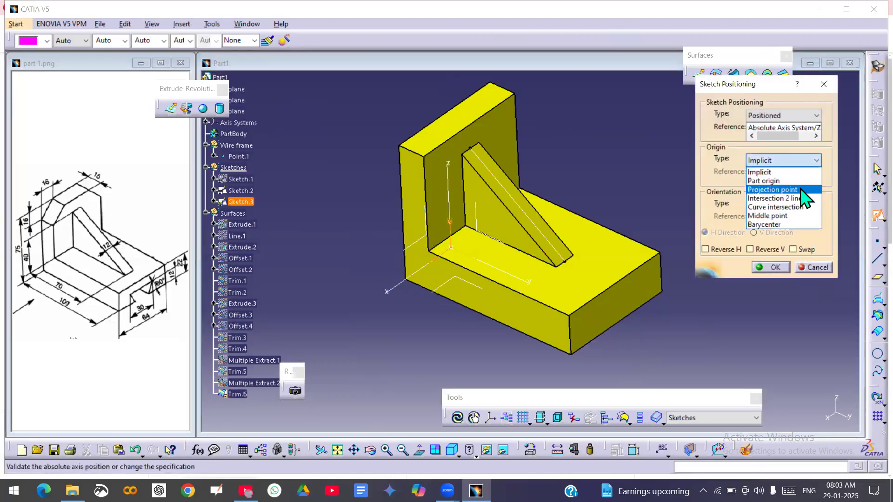
click(781, 190)
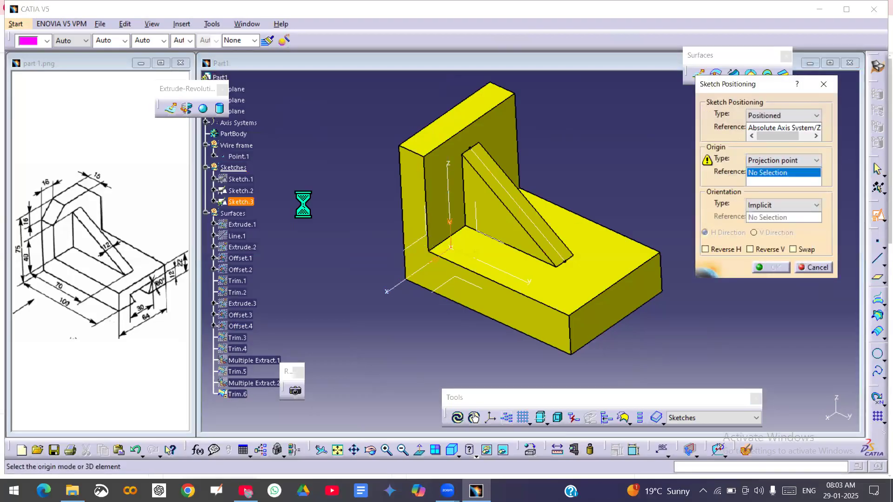
click(245, 157)
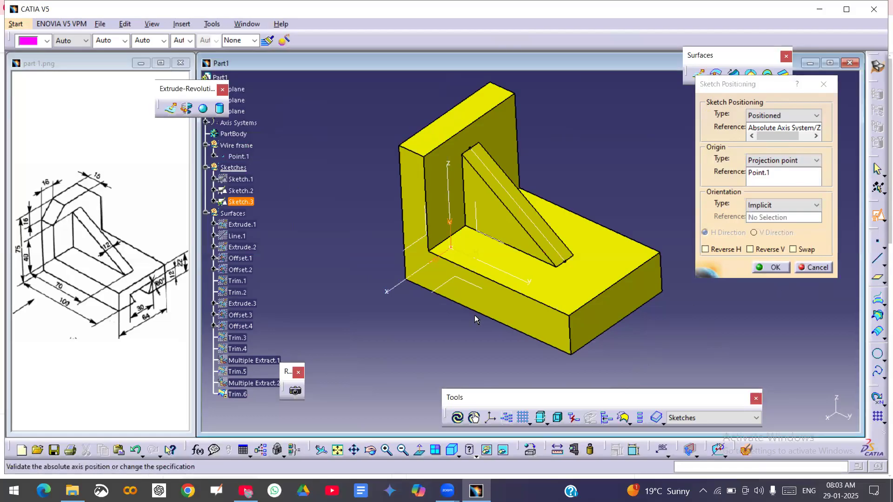
middle_drag(515, 323, 460, 251)
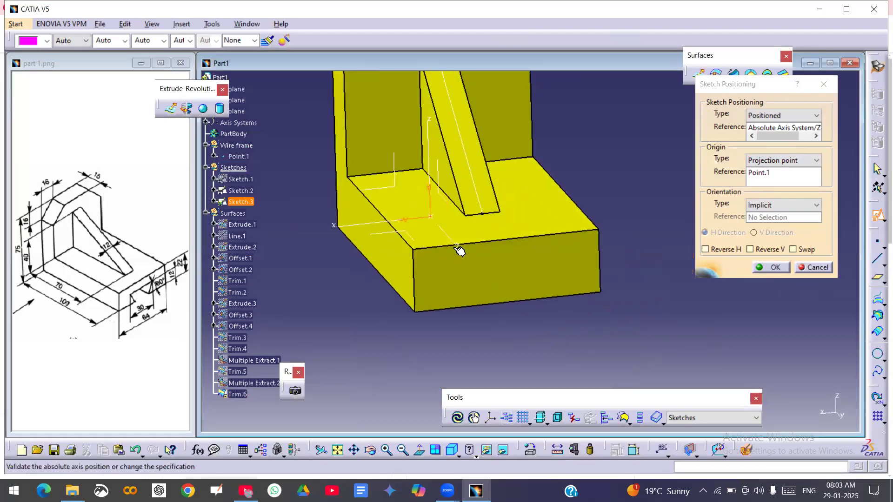
click(791, 251)
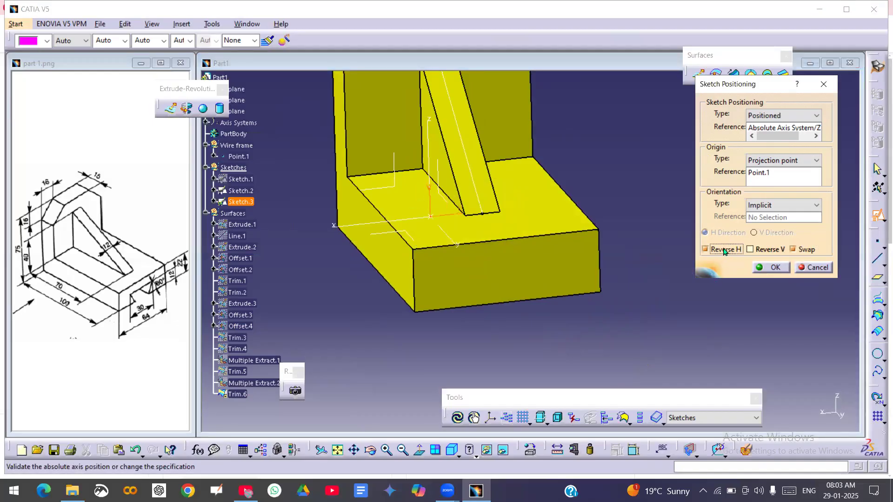
click(771, 267)
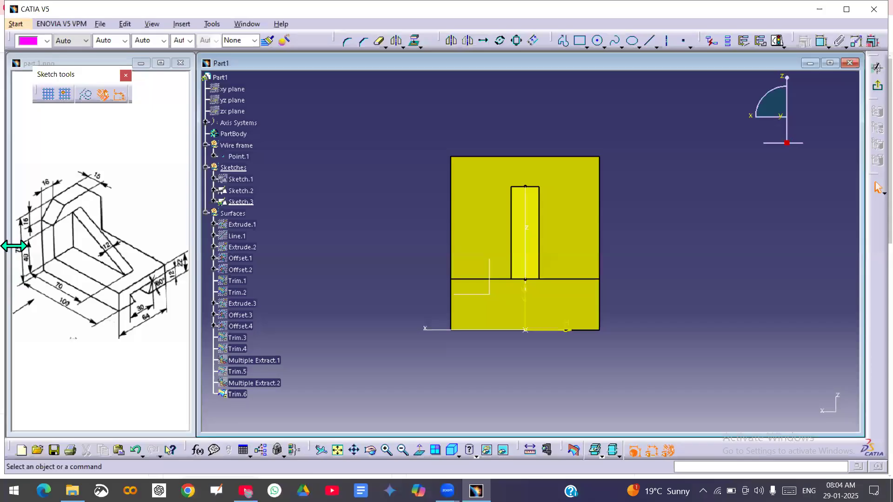
Step: Sketch a sloping line about 57 mm long across the upper corner of the upright wall on the X-axis side
click(472, 32)
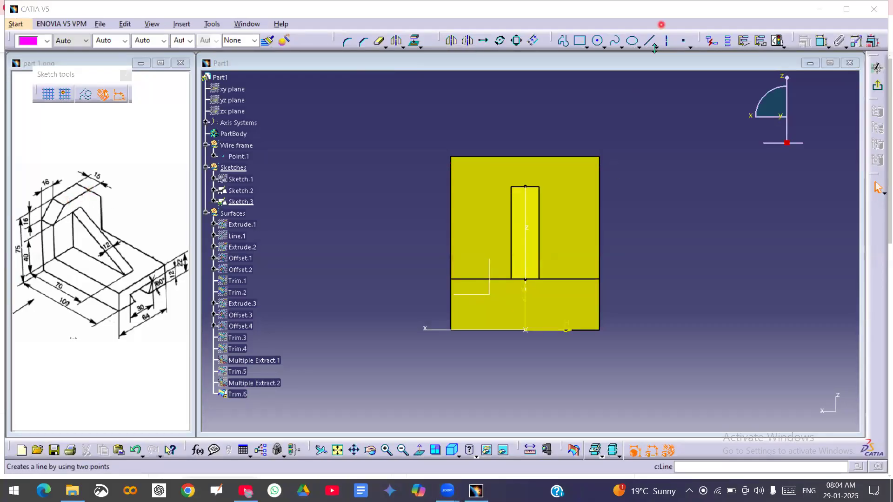
click(518, 130)
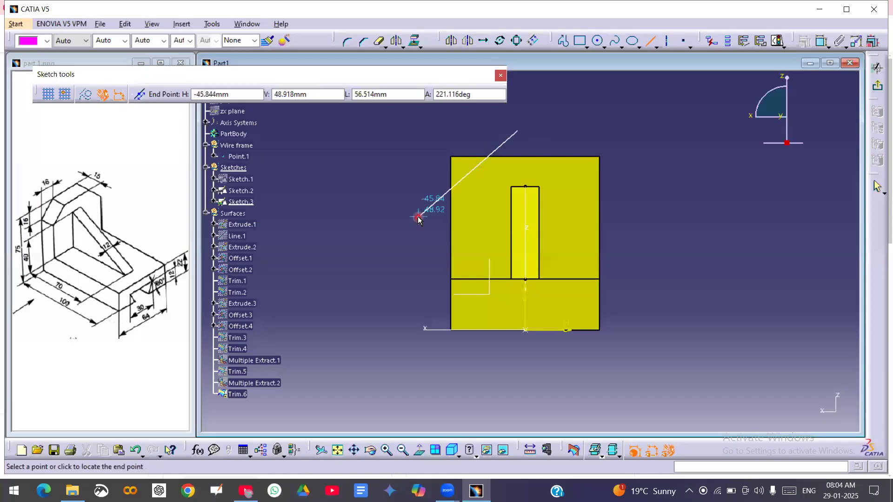
click(420, 216)
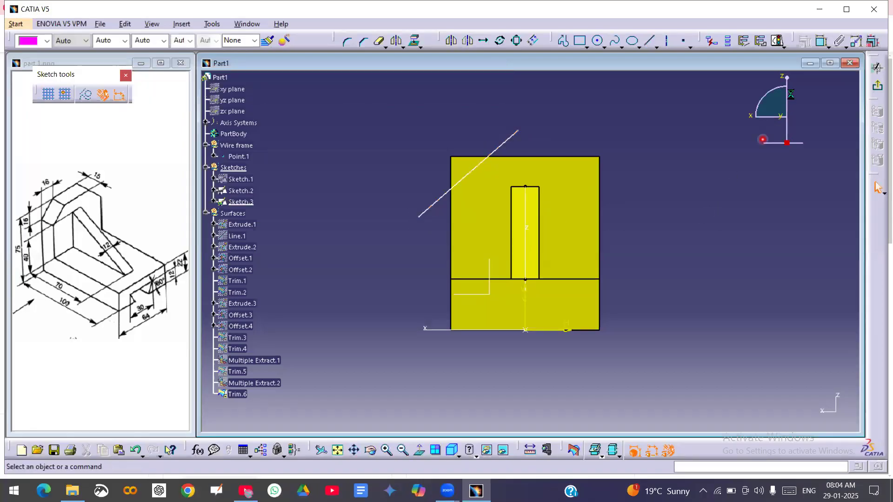
Step: Make the sloping line's upper endpoint coincident with the wall's top edge and its lower endpoint coincident with the wall's side edge
click(820, 41)
click(523, 133)
click(535, 158)
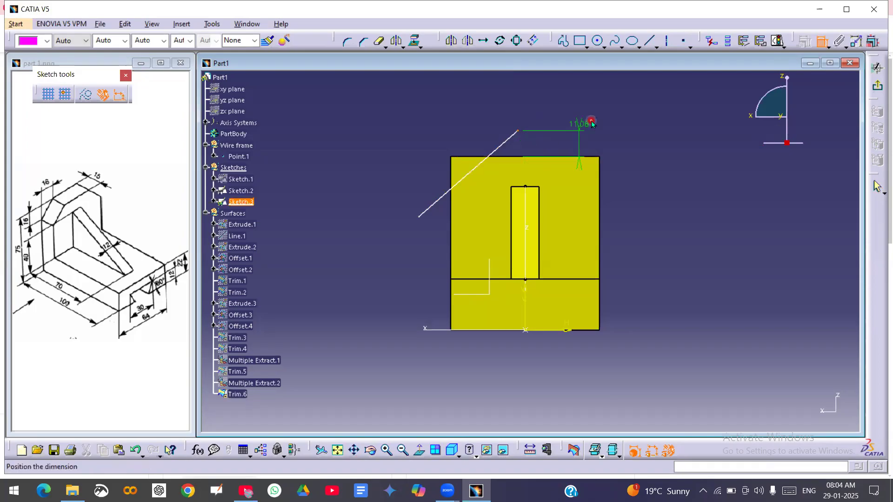
right_click(587, 122)
click(627, 173)
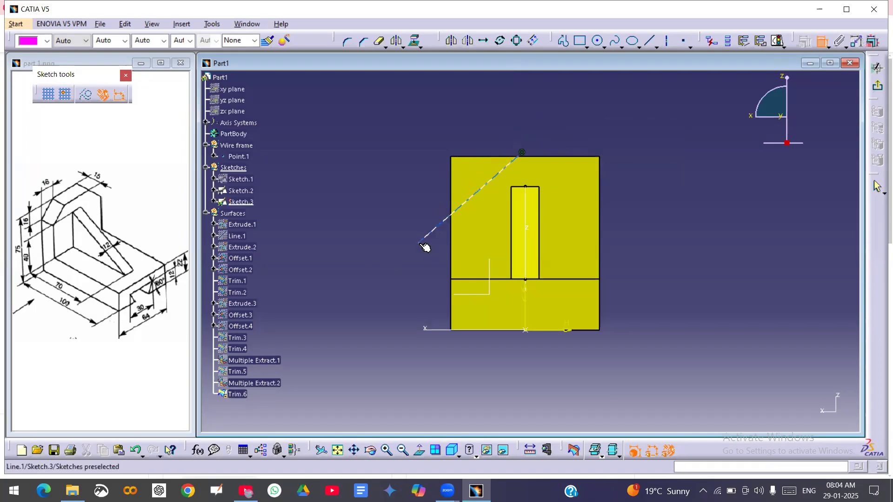
click(420, 244)
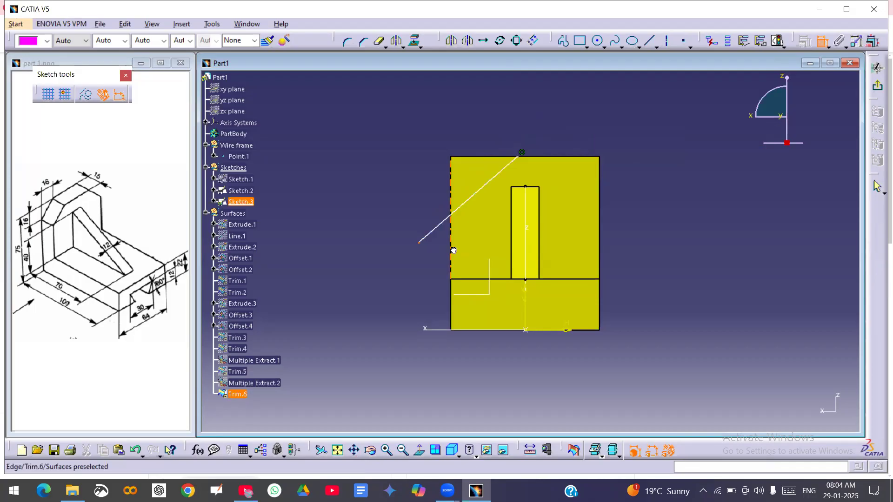
click(451, 254)
right_click(359, 157)
middle_drag(431, 197, 428, 244)
click(428, 252)
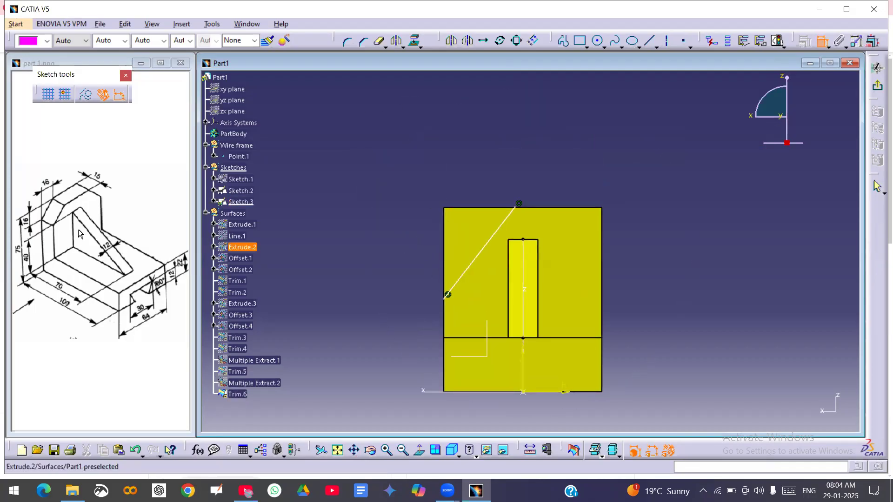
Step: Dimension the sloping line's lower endpoint 16 mm below the wall's top edge
click(444, 301)
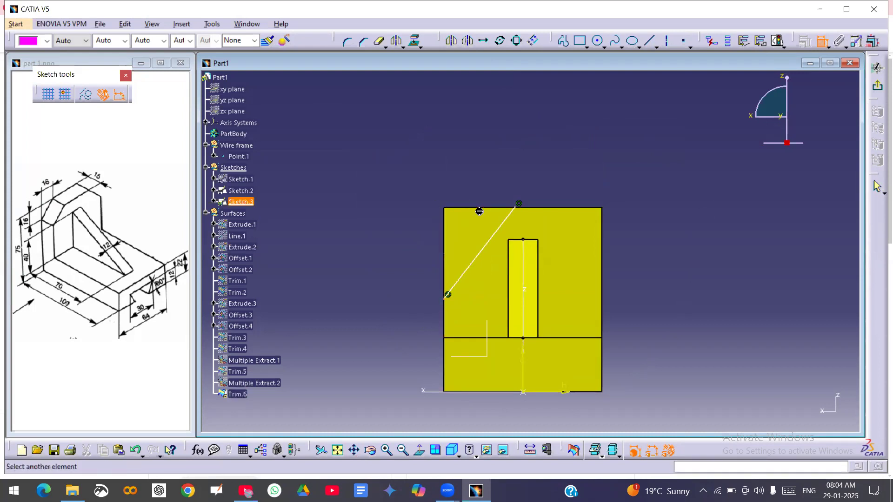
click(478, 208)
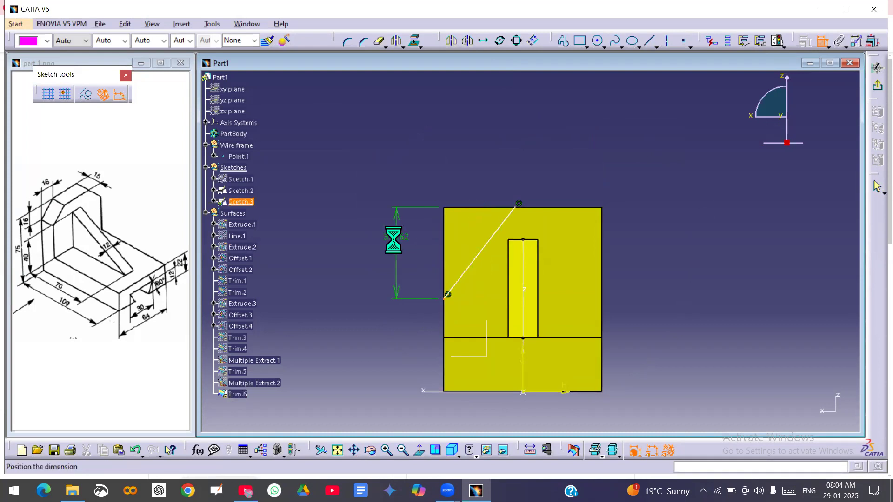
double_click(393, 239)
text(1)
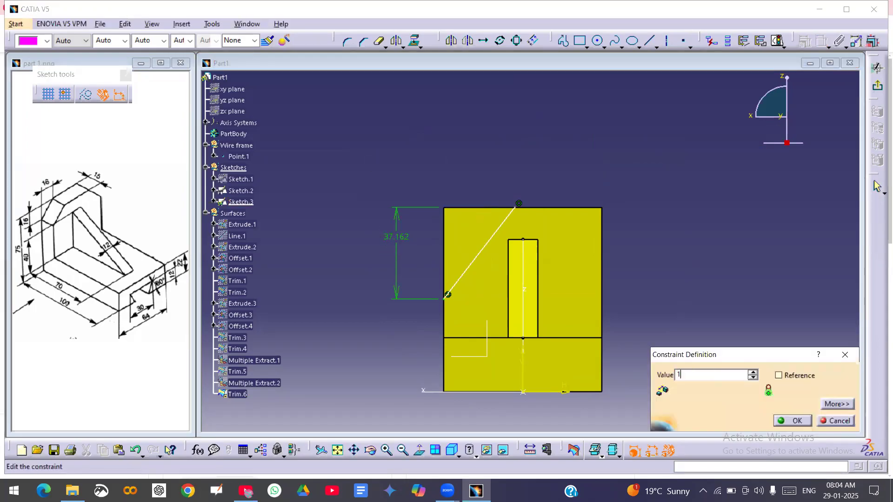
text(6mm)
key(Return)
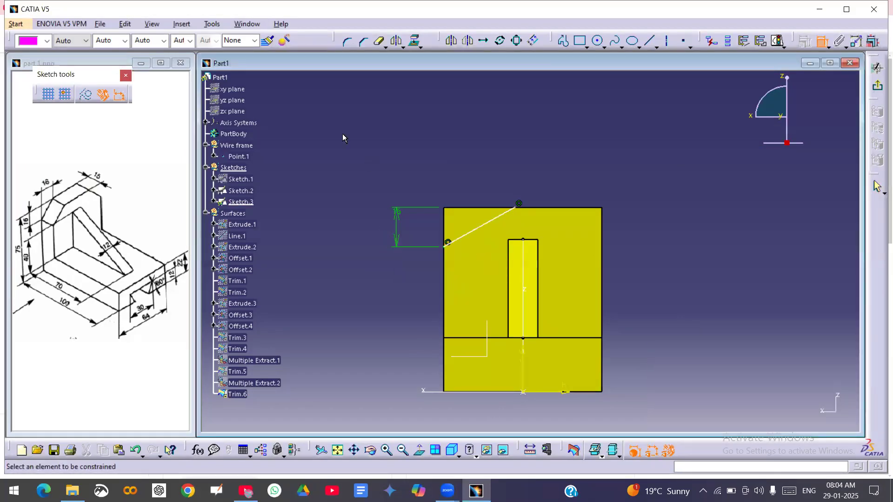
Step: Dimension the sloping line's upper endpoint 16 mm from the wall's side edge
click(445, 229)
click(521, 210)
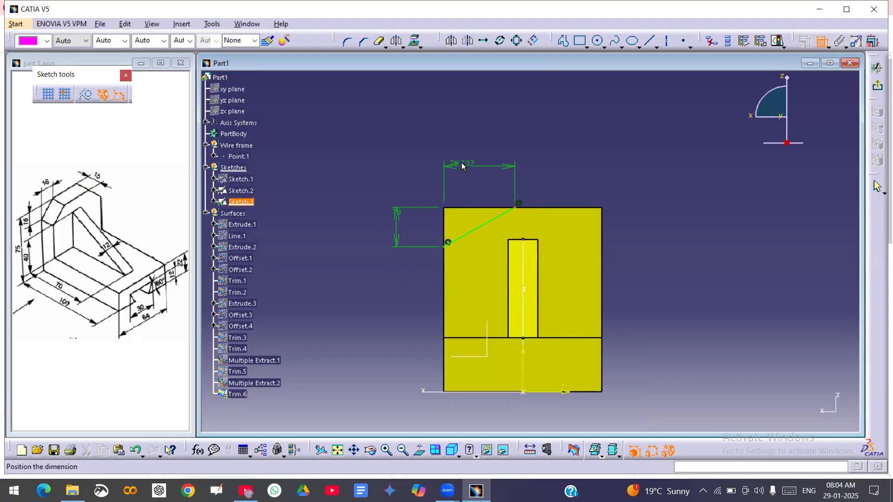
double_click(474, 165)
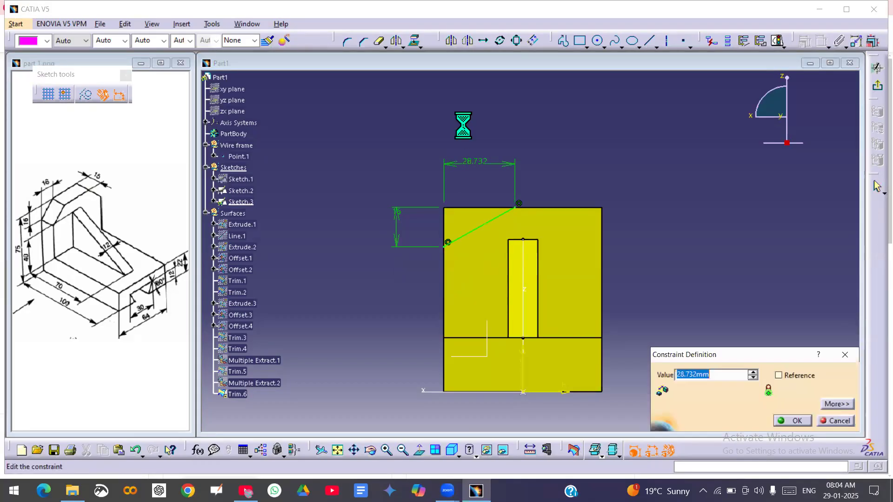
key(Return)
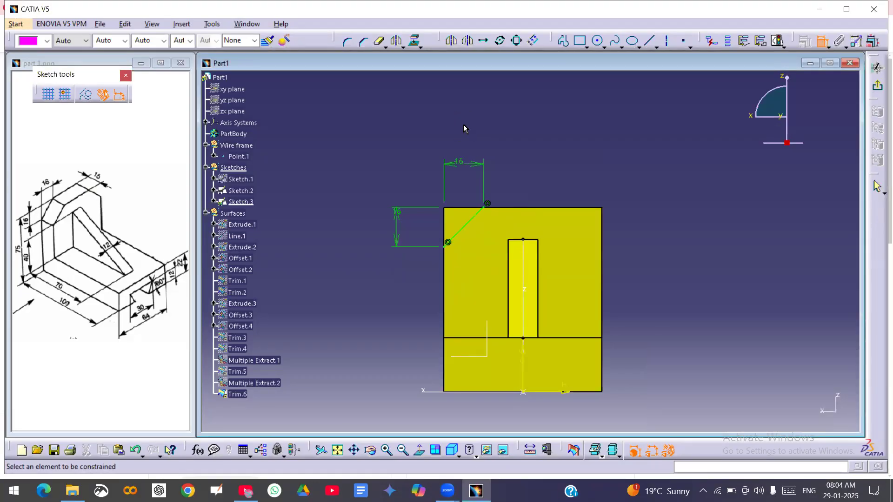
click(824, 42)
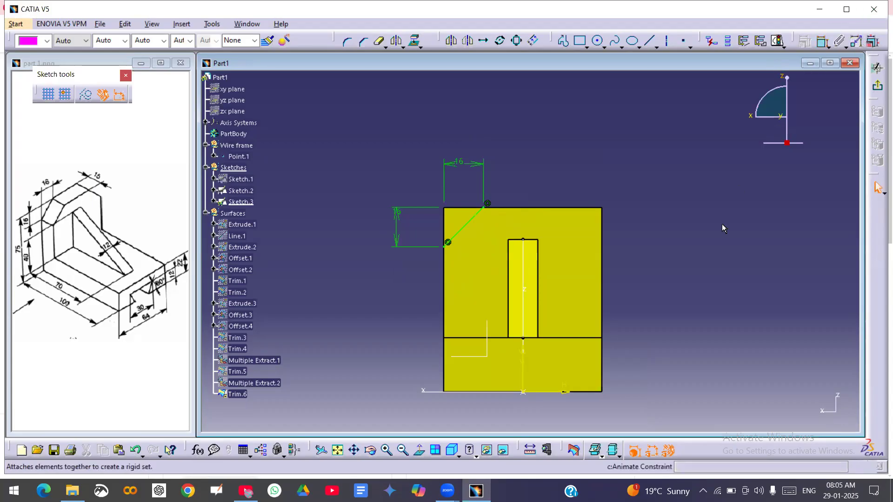
Step: Mirror the corner line about the sketch's vertical axis and exit the sketch
click(470, 226)
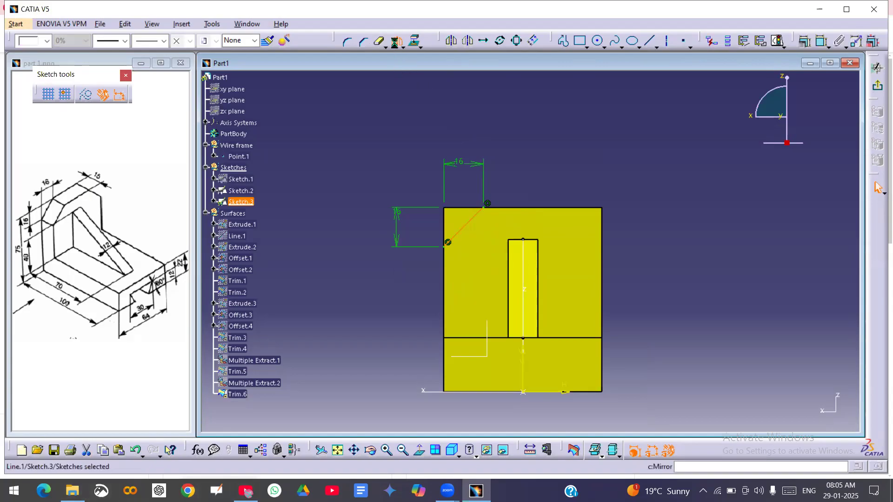
click(524, 370)
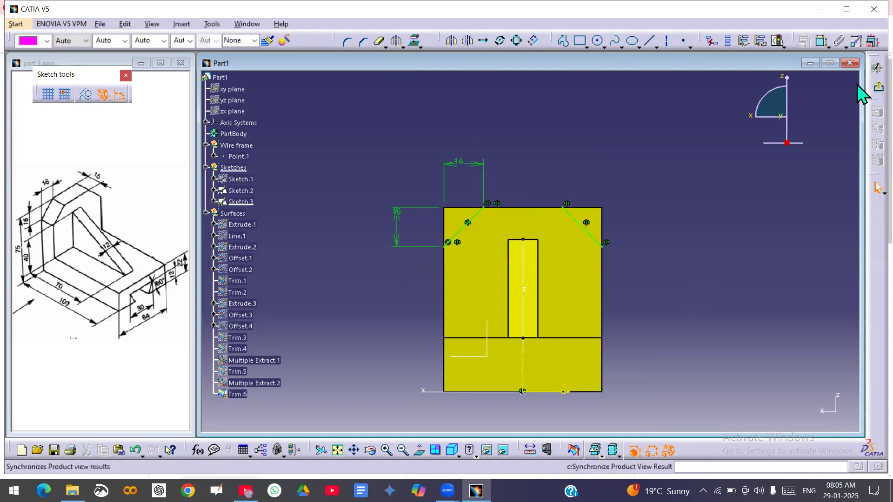
click(877, 85)
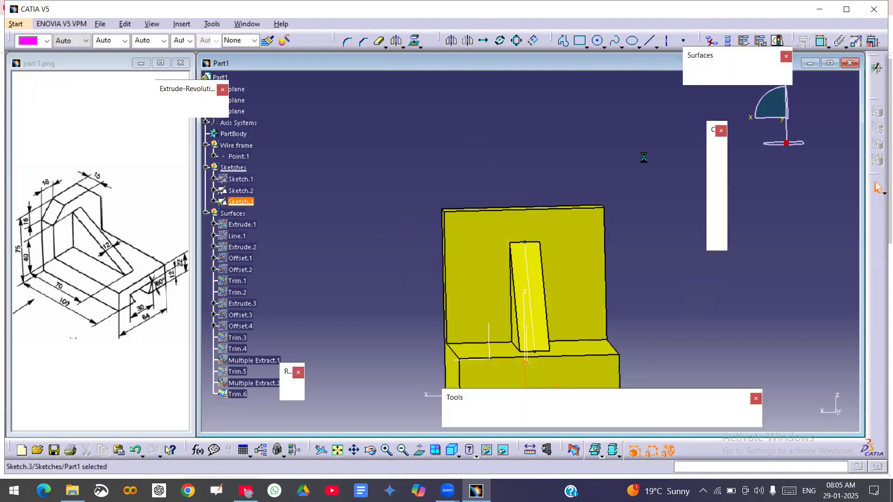
Step: Extrude Sketch.3 along its sketch normal by 25 mm with mirrored extent, dismissing the multi-result choice
middle_drag(469, 201, 586, 253)
click(654, 263)
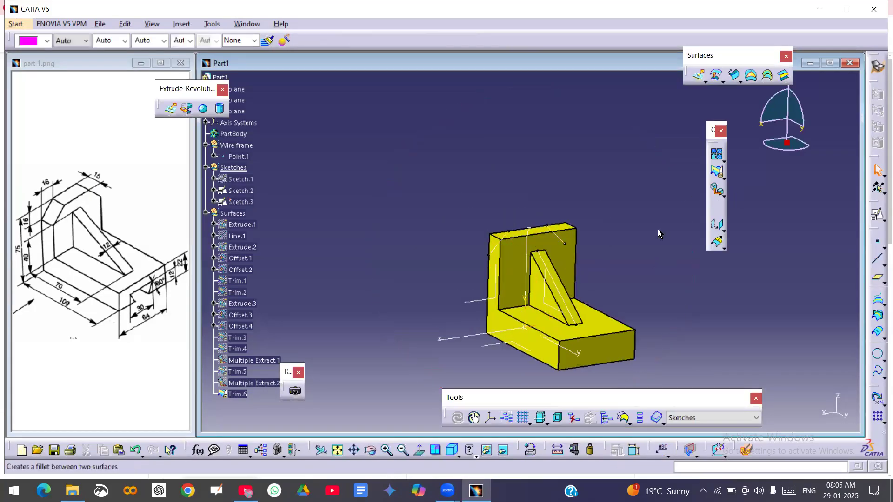
click(696, 78)
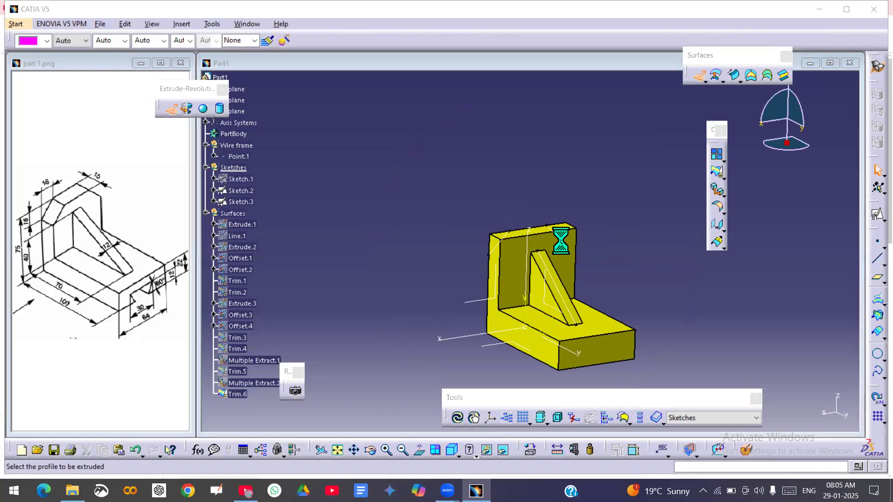
click(582, 234)
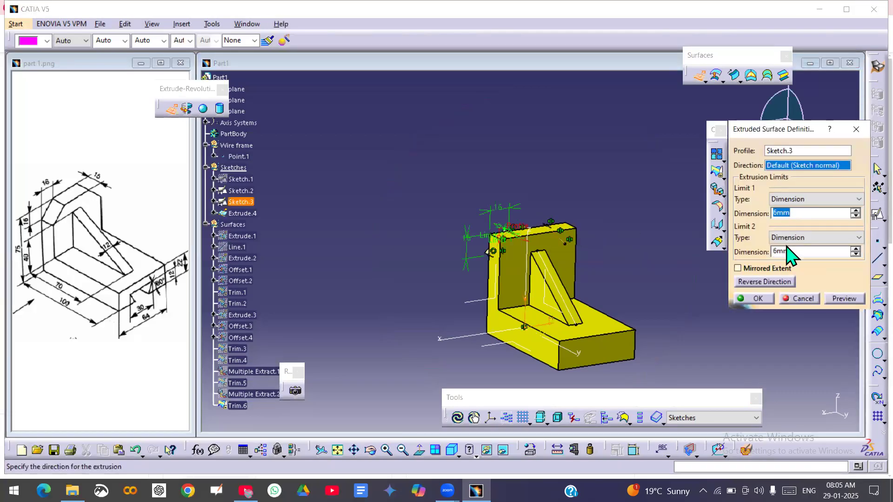
click(744, 268)
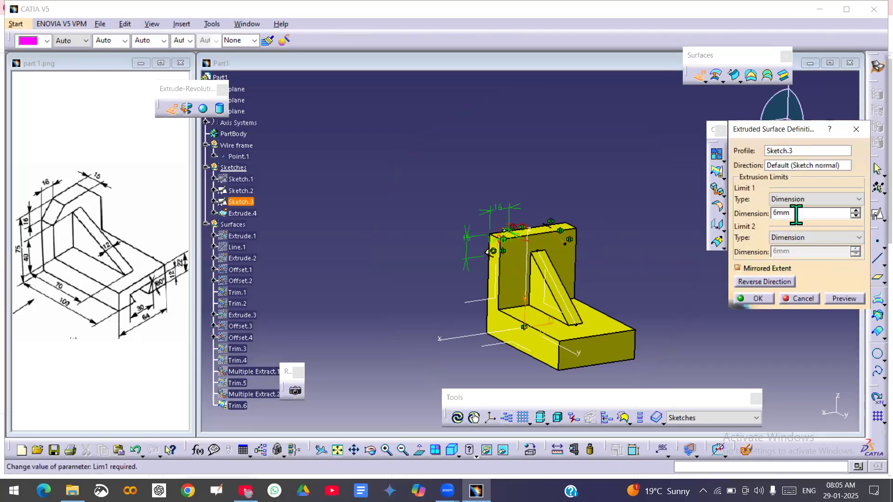
text(25)
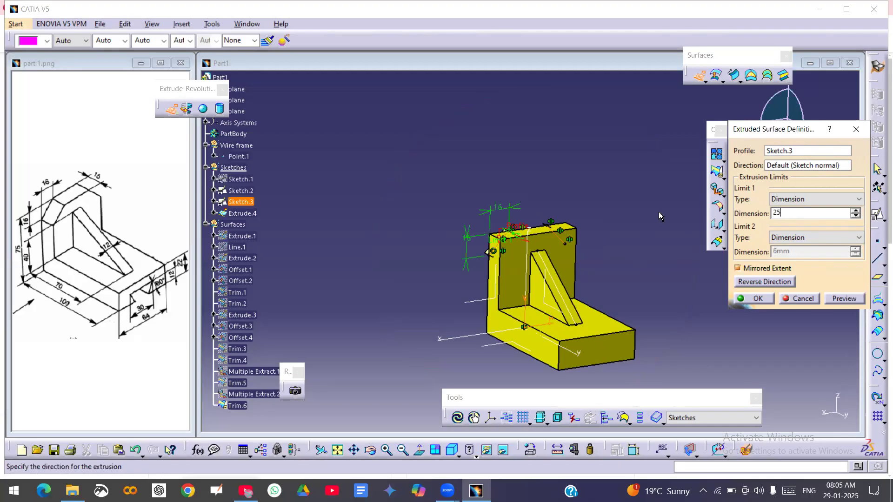
click(623, 205)
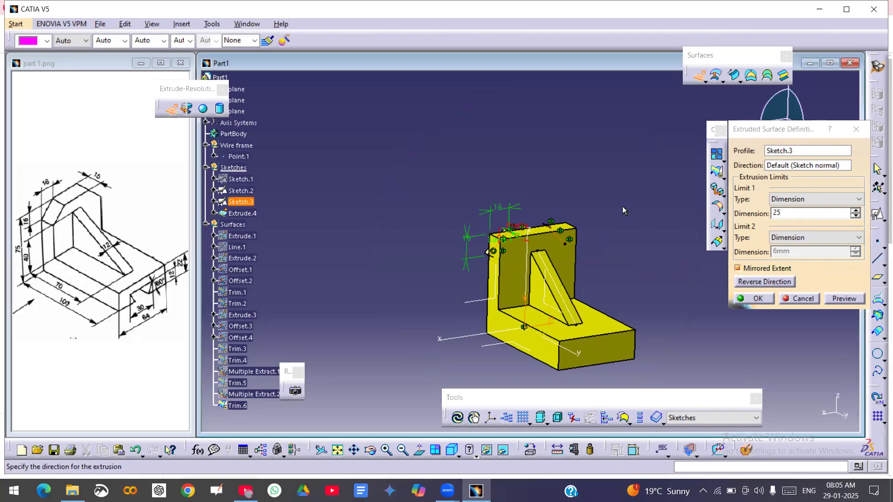
click(764, 302)
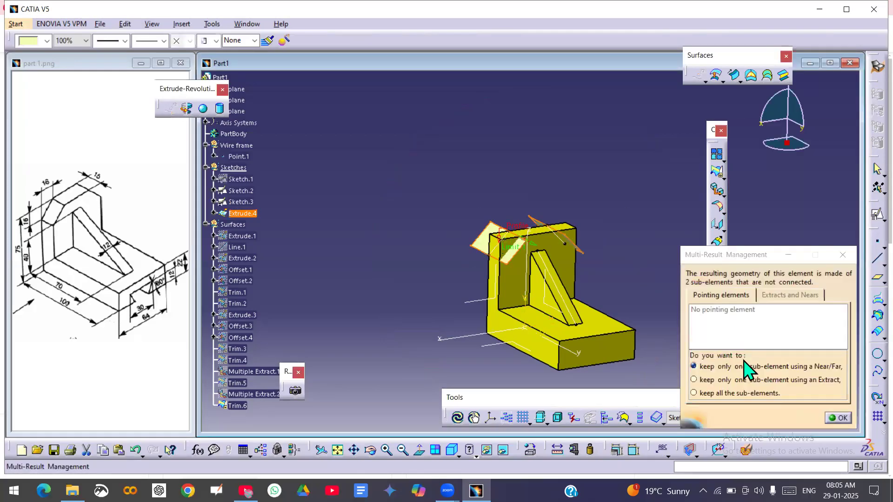
click(842, 255)
middle_drag(616, 266, 576, 270)
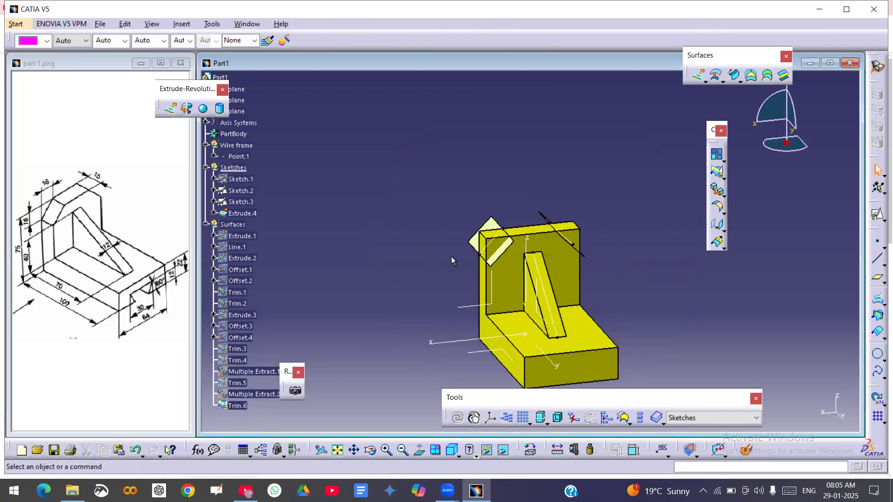
Step: Delete the mirrored corner extrusion Extrude.4 from the Sketches set
right_click(243, 213)
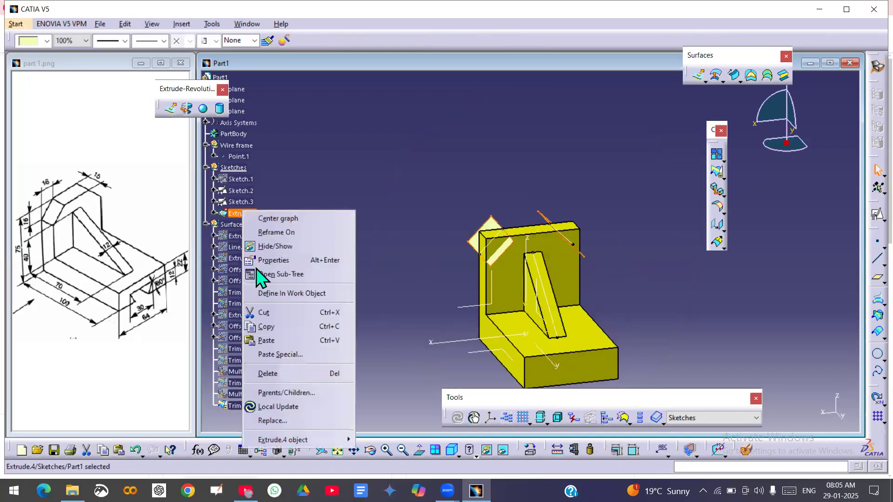
click(272, 374)
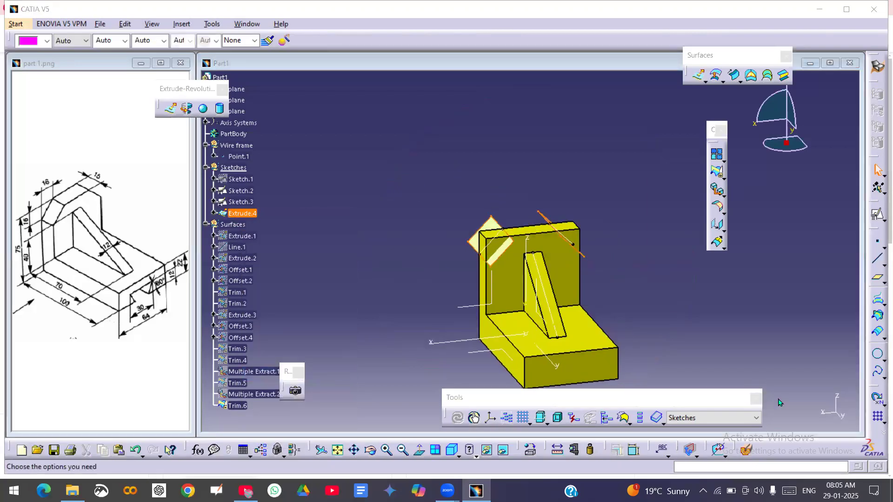
click(750, 295)
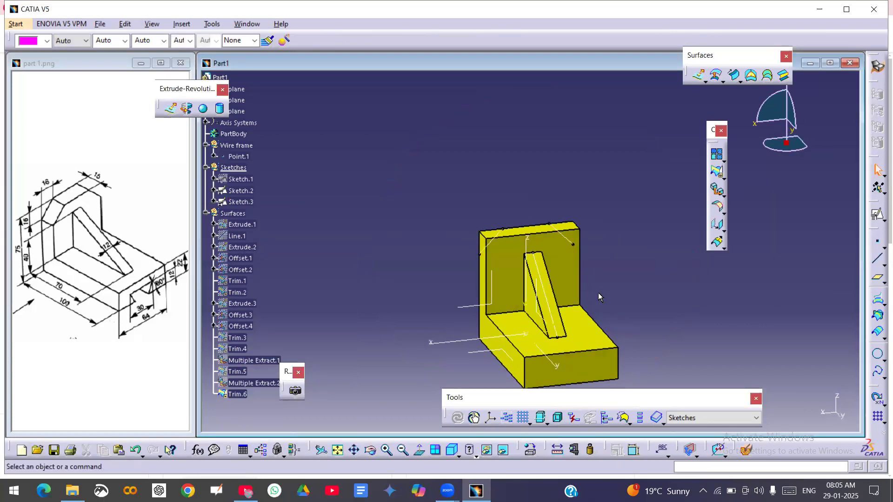
Step: Edit Sketch.3 to delete the mirrored corner line, keeping only the original sloping line, and exit the sketch
double_click(562, 236)
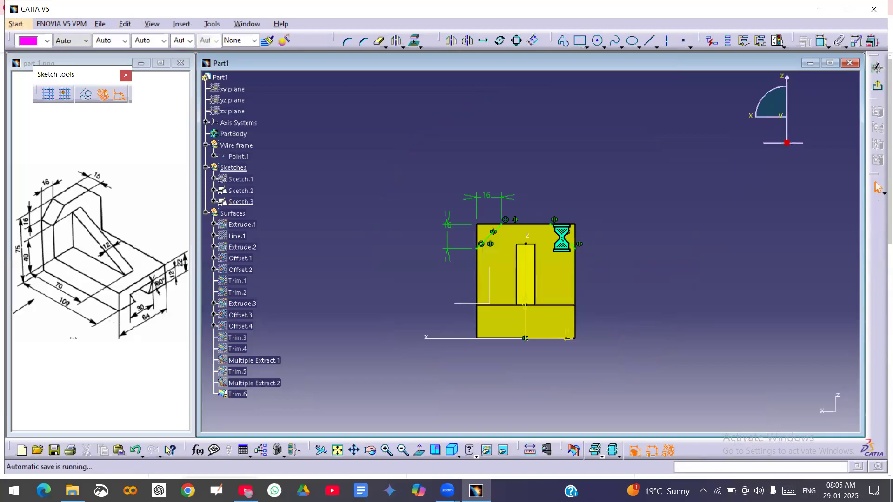
click(576, 245)
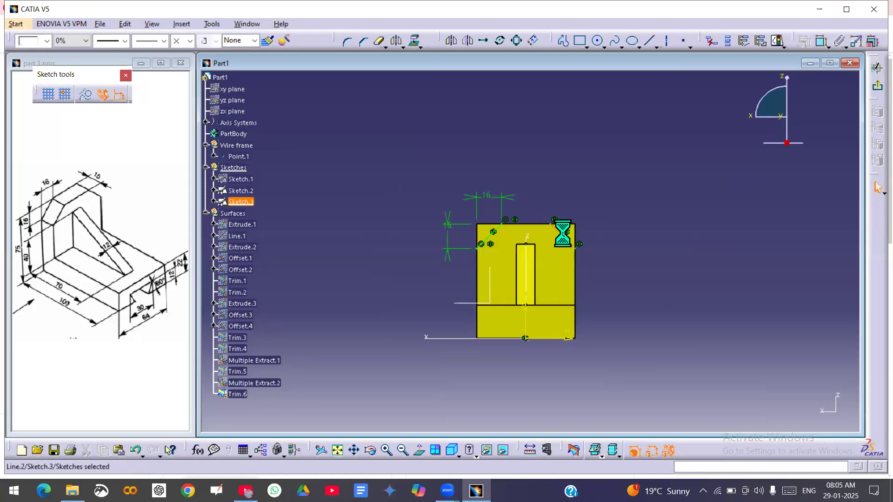
key(Delete)
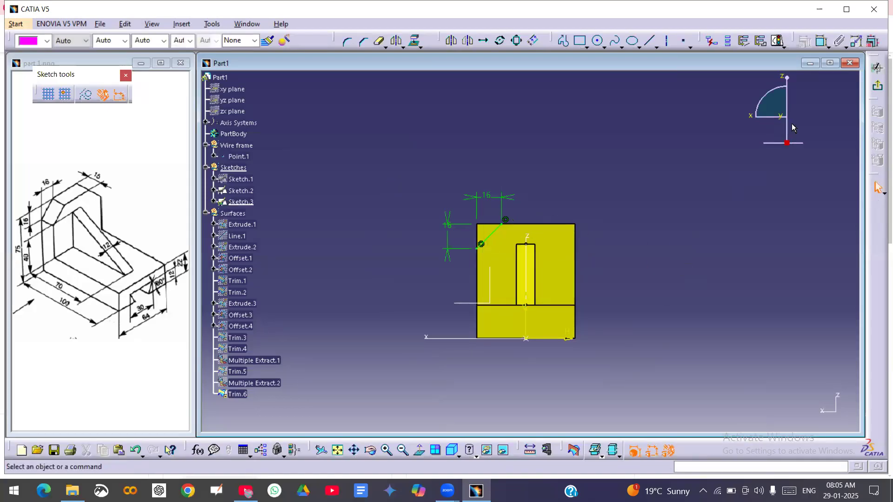
click(877, 86)
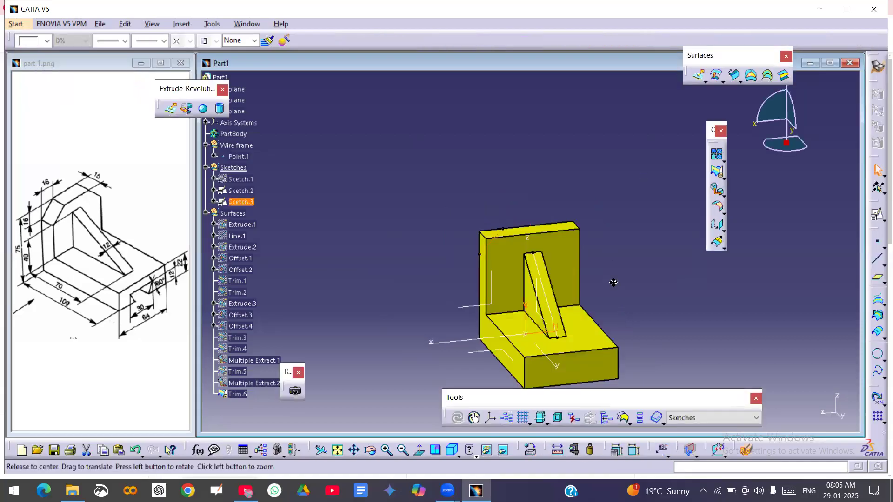
Step: Extrude the remaining corner line of Sketch.3 into a cutting surface through the upright wall
click(698, 75)
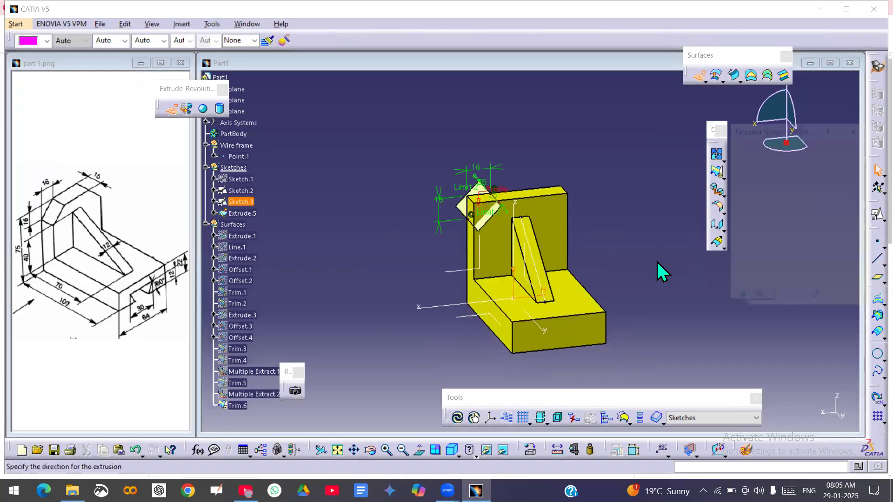
click(759, 299)
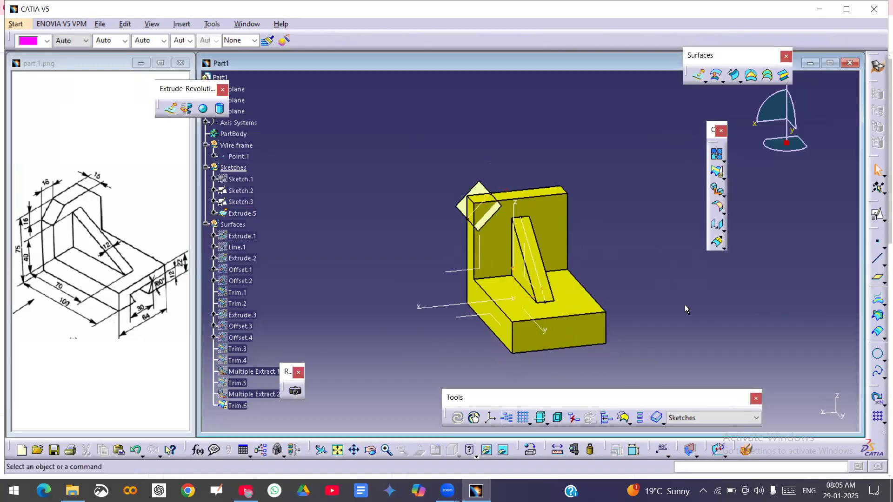
middle_drag(647, 276, 646, 172)
middle_drag(646, 260, 653, 363)
middle_drag(651, 287, 649, 261)
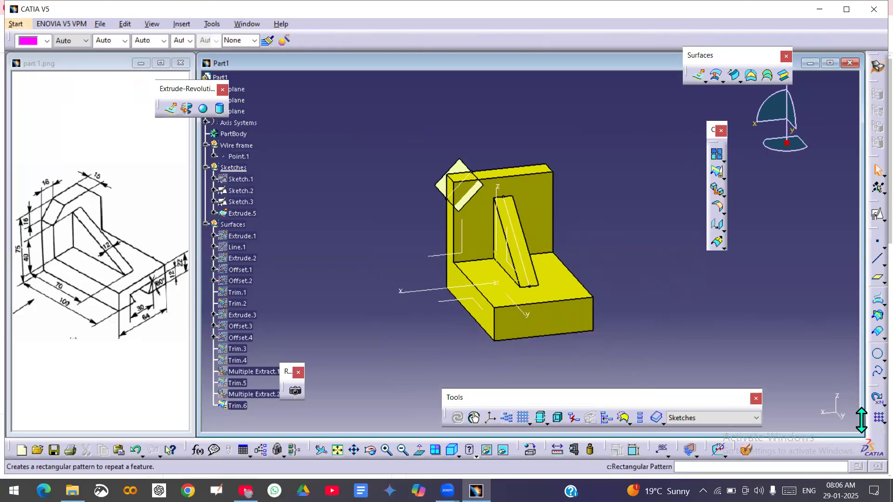
Step: Split Trim.6 with the corner surface Extrude.5 and place the split result in the Surfaces set
click(724, 178)
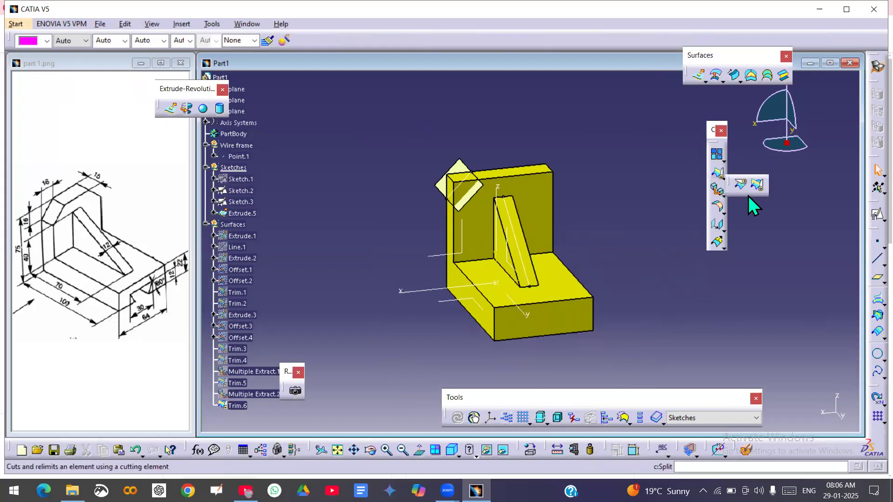
click(741, 187)
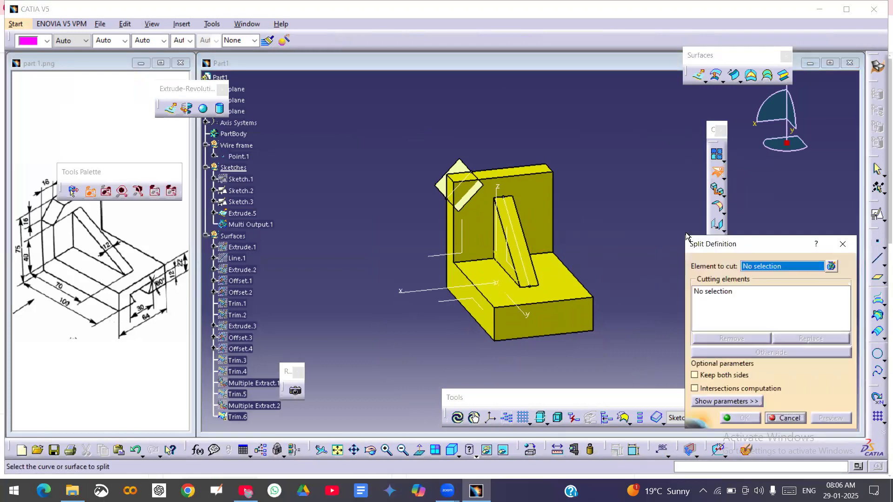
click(534, 208)
middle_drag(395, 254, 397, 191)
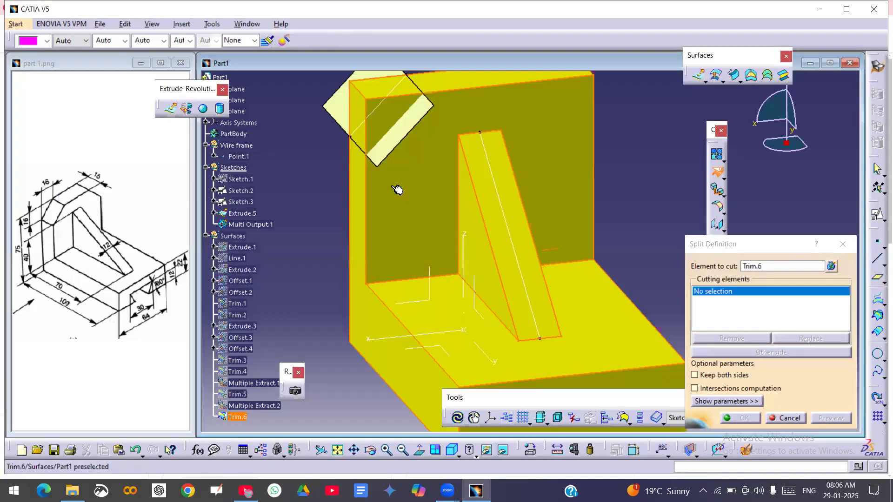
click(334, 114)
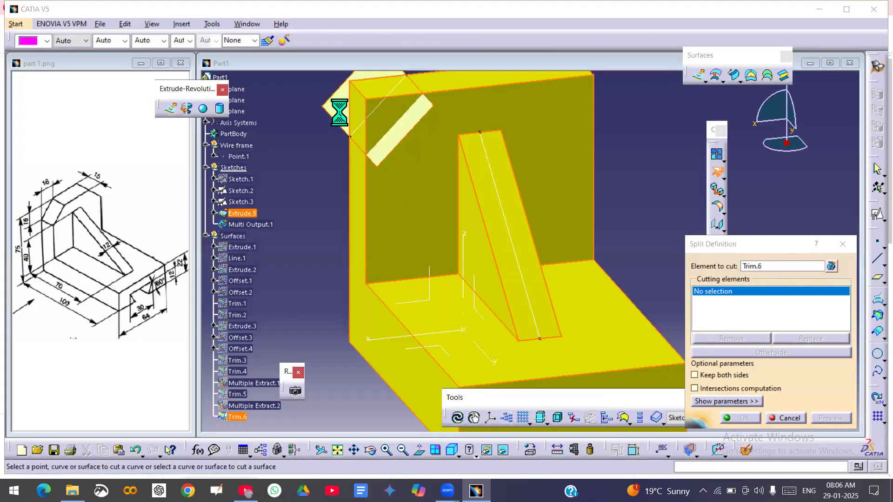
middle_drag(466, 184, 452, 213)
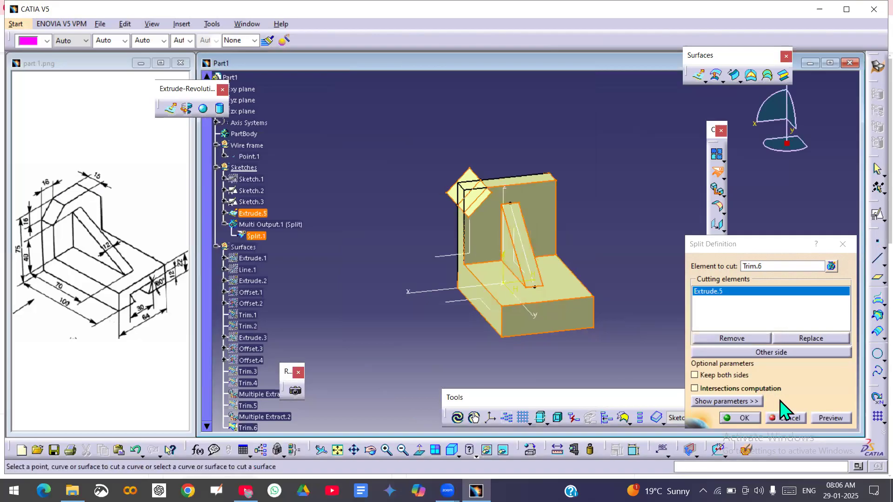
click(753, 420)
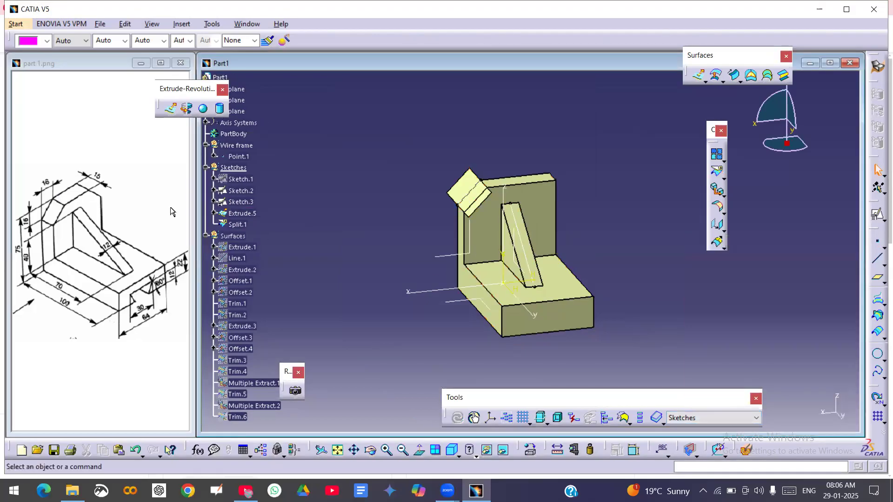
click(243, 225)
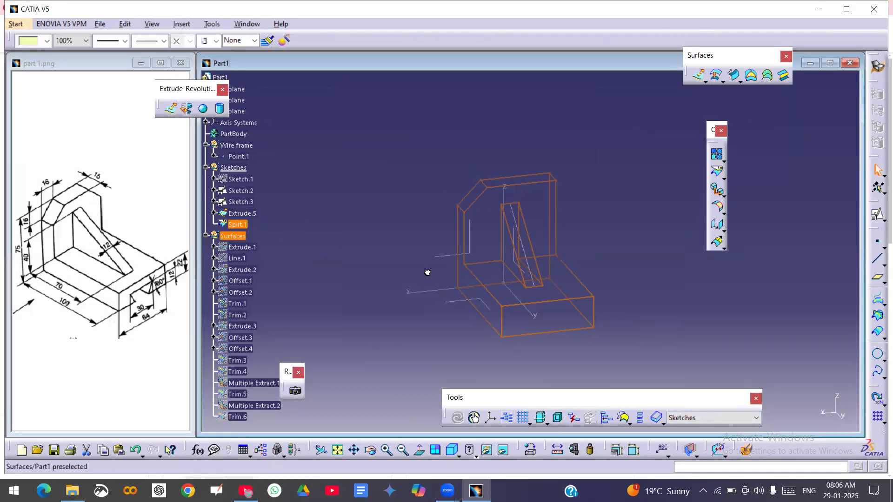
middle_drag(408, 296, 406, 138)
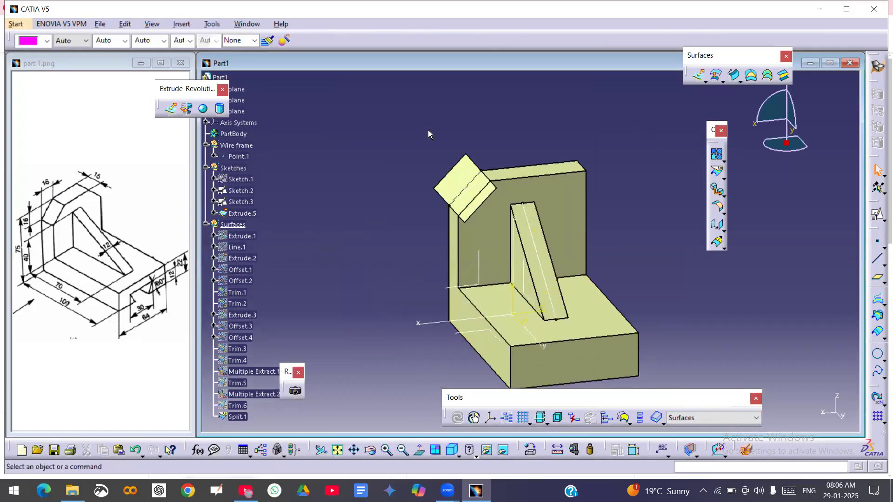
Step: Hide the corner surface Extrude.5 to examine the cut wall, and undo the hiding
right_click(459, 177)
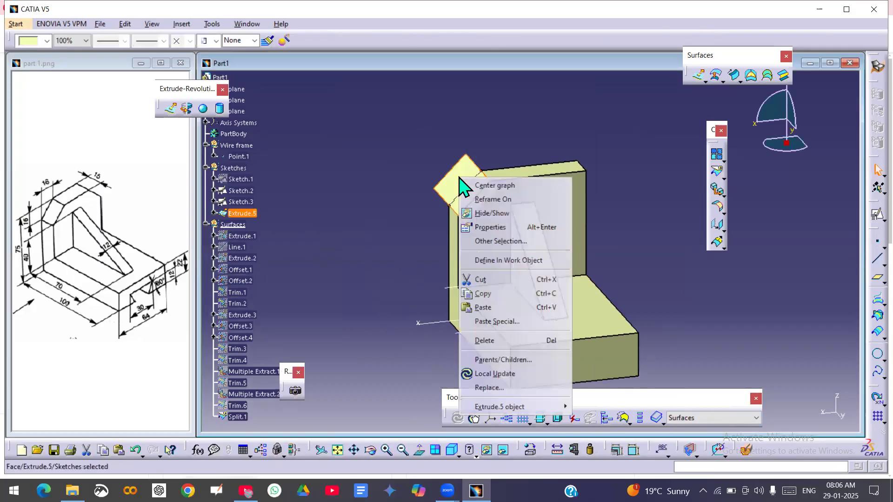
click(493, 214)
middle_drag(442, 228, 474, 255)
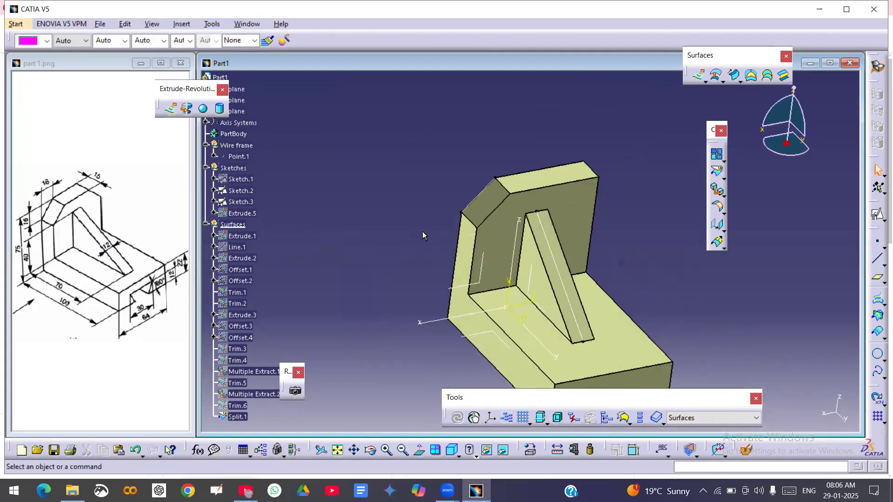
key(ctrl+z)
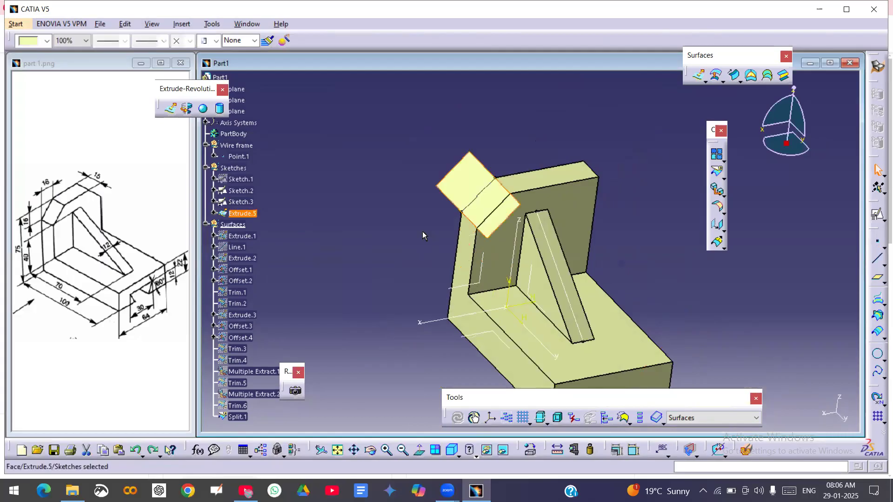
click(423, 232)
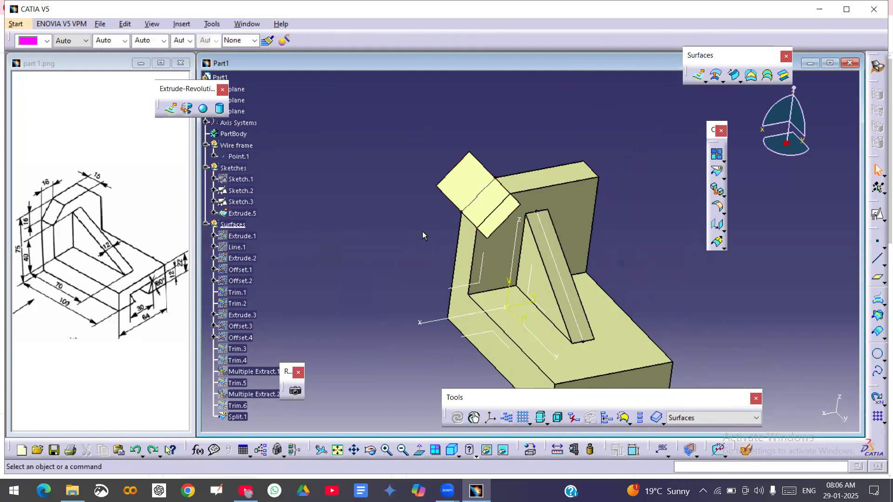
Step: Delete Split.1 from the Surfaces set without its parents
right_click(237, 417)
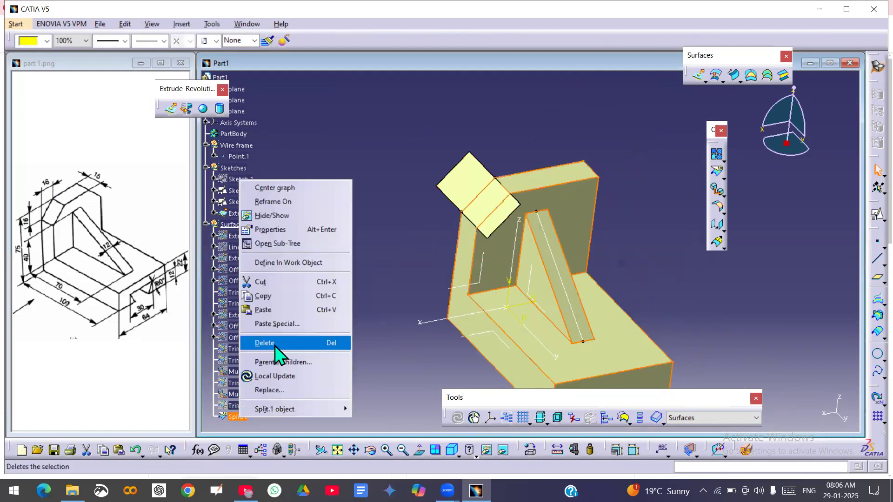
click(300, 342)
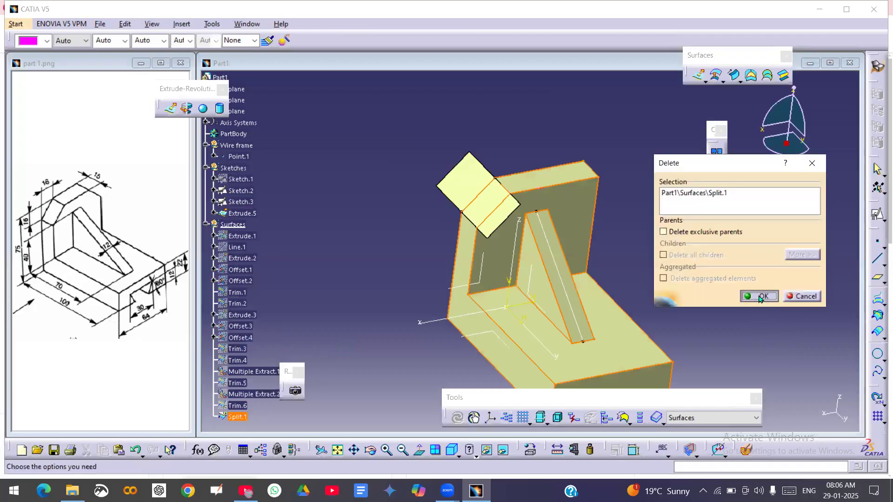
click(760, 296)
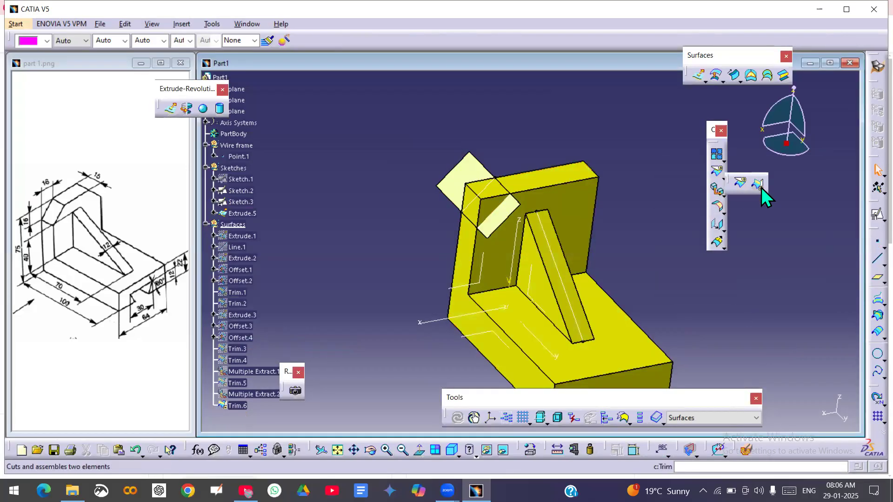
Step: Trim Trim.6 with Extrude.5, switching the kept side so the bracket body and its sloping corner face remain
click(760, 188)
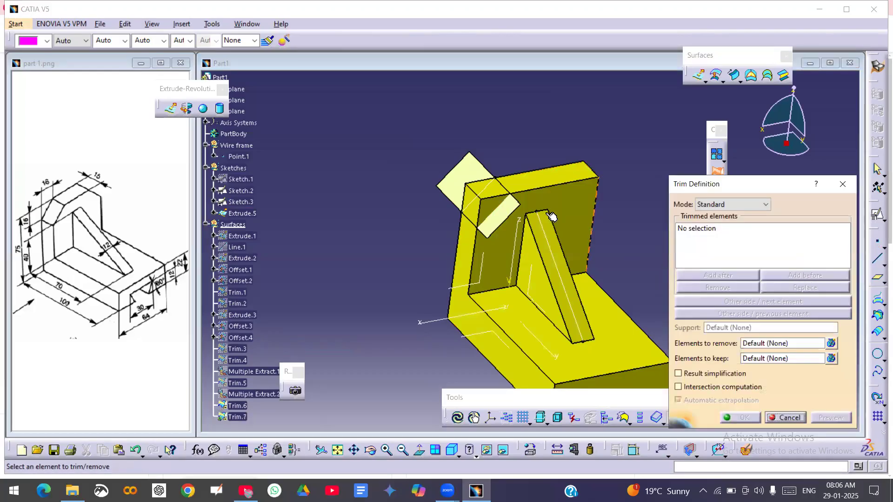
click(470, 173)
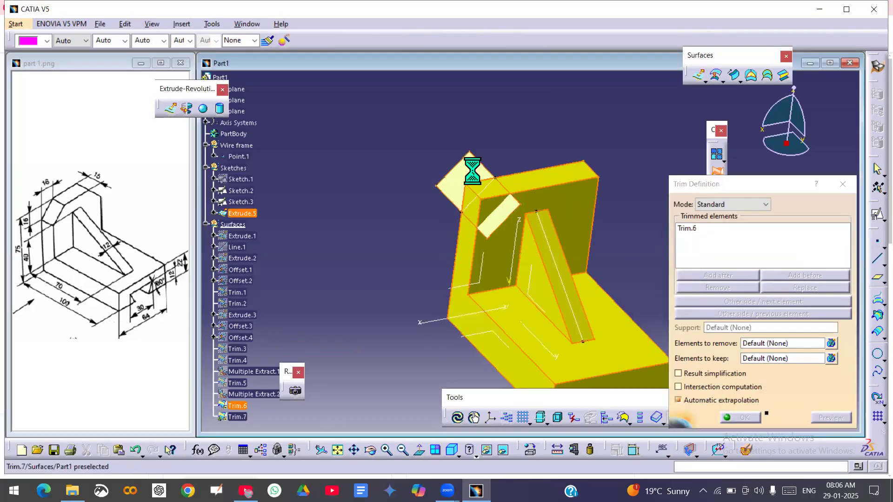
click(762, 315)
click(742, 417)
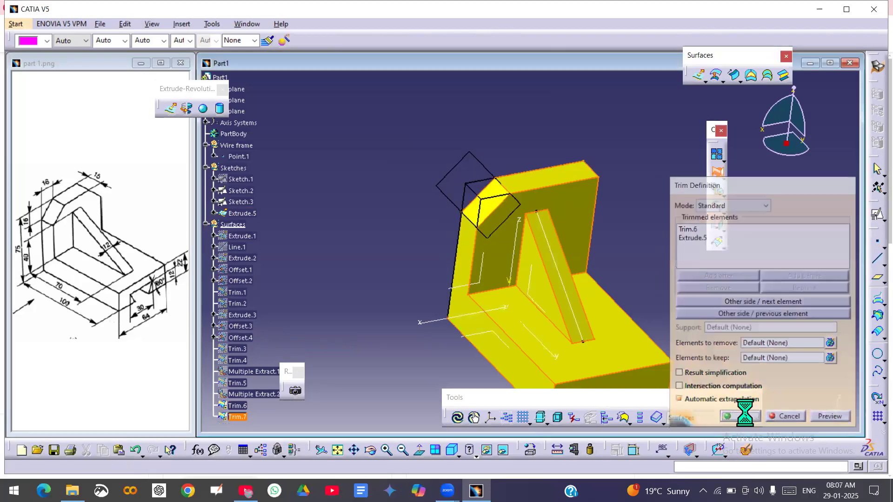
Step: Show the hidden corner surface Extrude.5 again
middle_drag(546, 278, 540, 257)
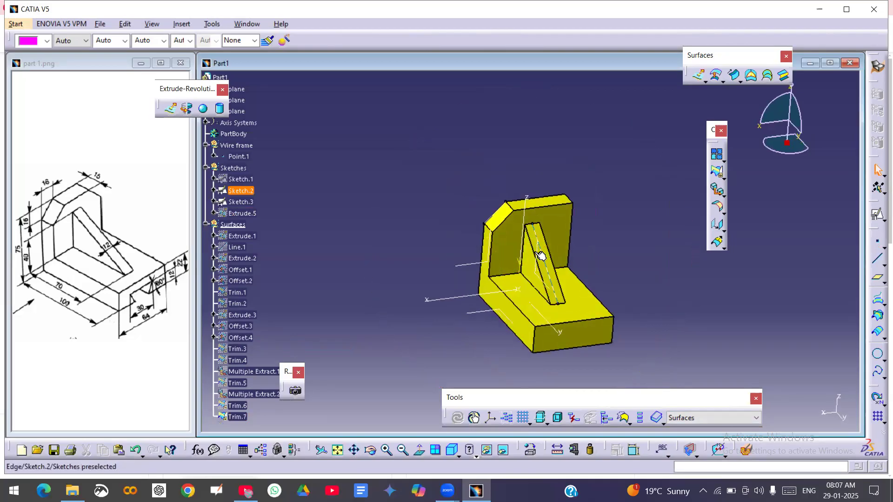
right_click(252, 214)
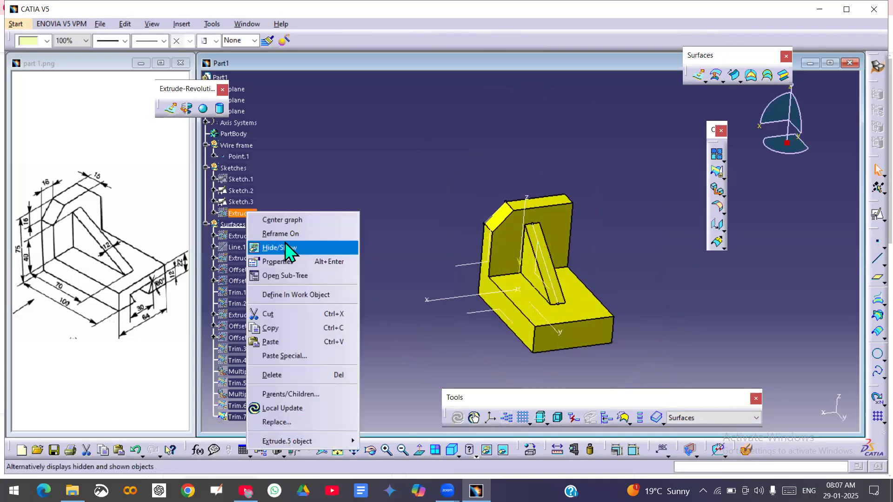
click(279, 247)
click(663, 279)
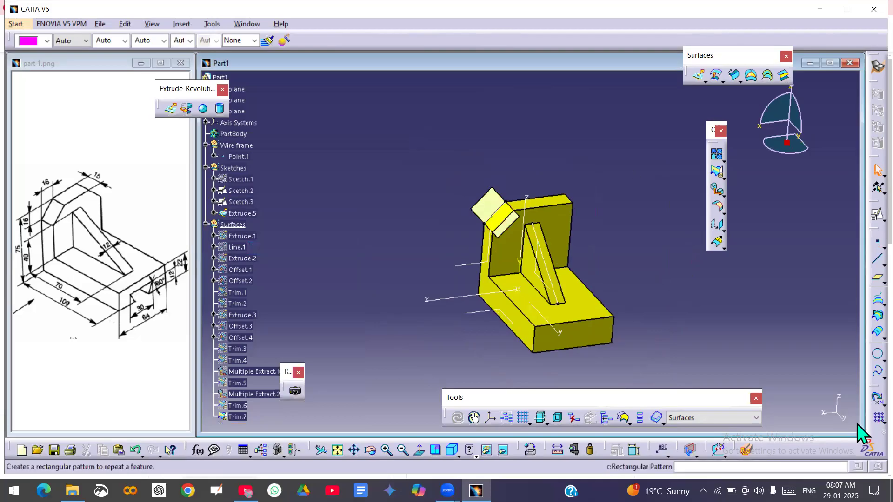
Step: Mirror the corner cutting surface Extrude.5 about the bracket's middle plane with the Symmetry command
click(882, 421)
click(808, 371)
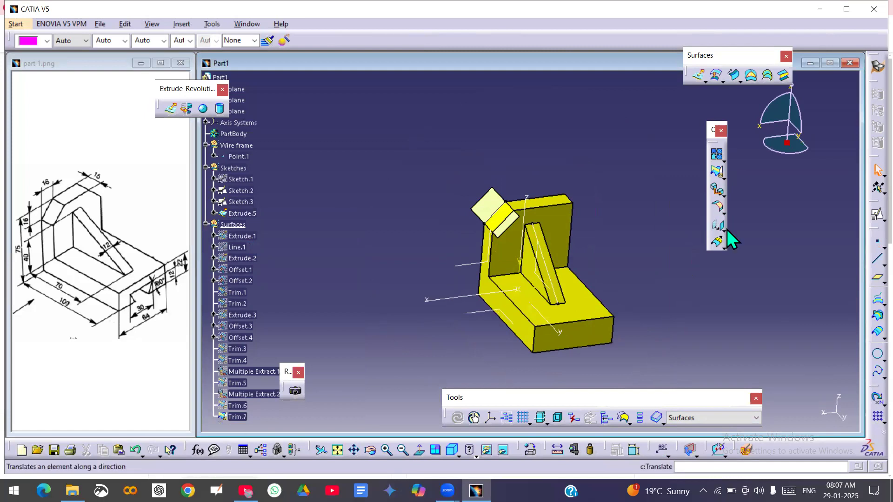
click(725, 231)
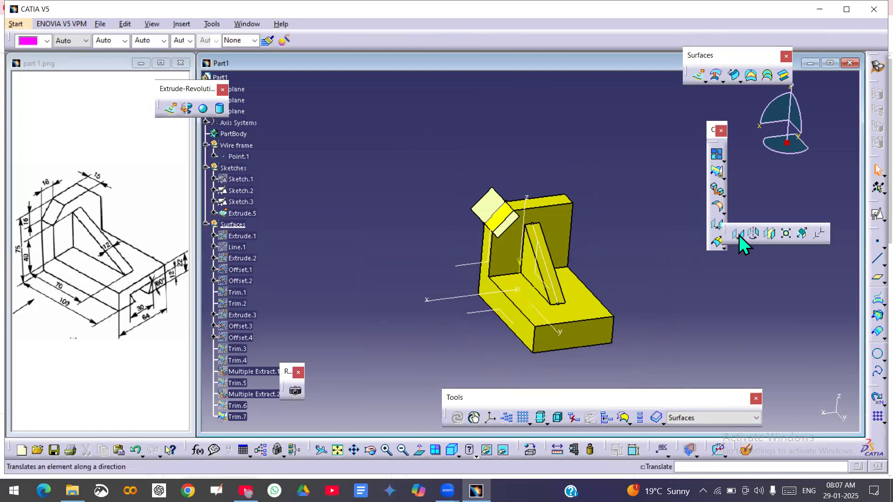
click(771, 235)
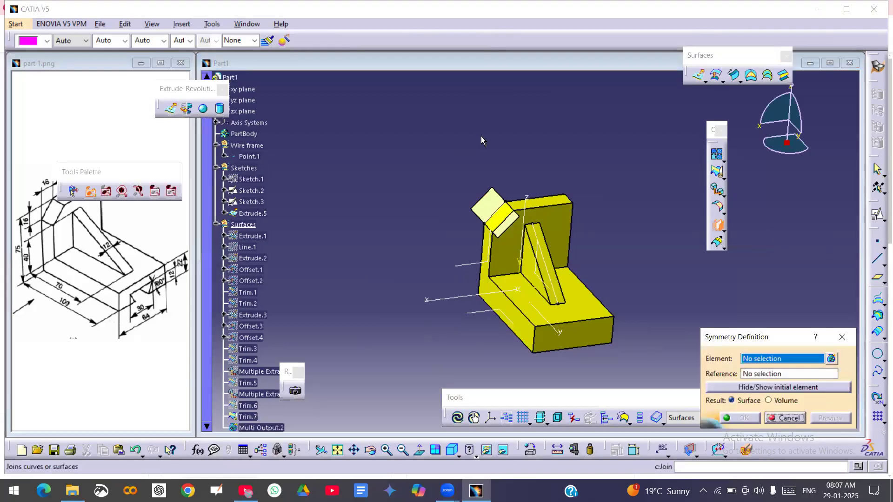
click(494, 205)
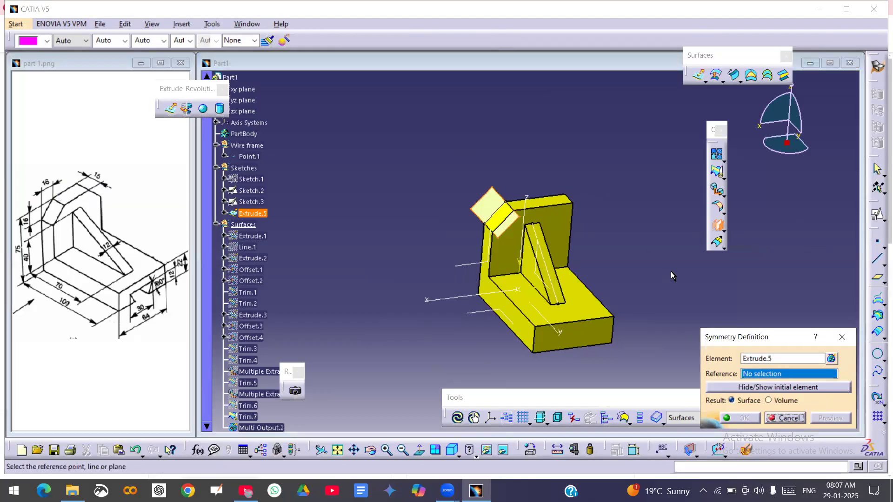
click(541, 281)
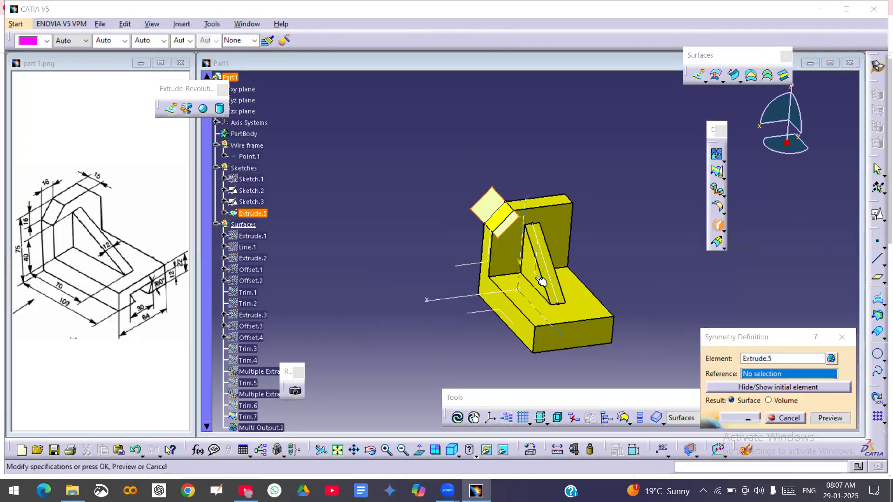
mouse_move(626, 306)
middle_down()
mouse_move(543, 313)
mouse_move(549, 281)
mouse_move(493, 223)
middle_up()
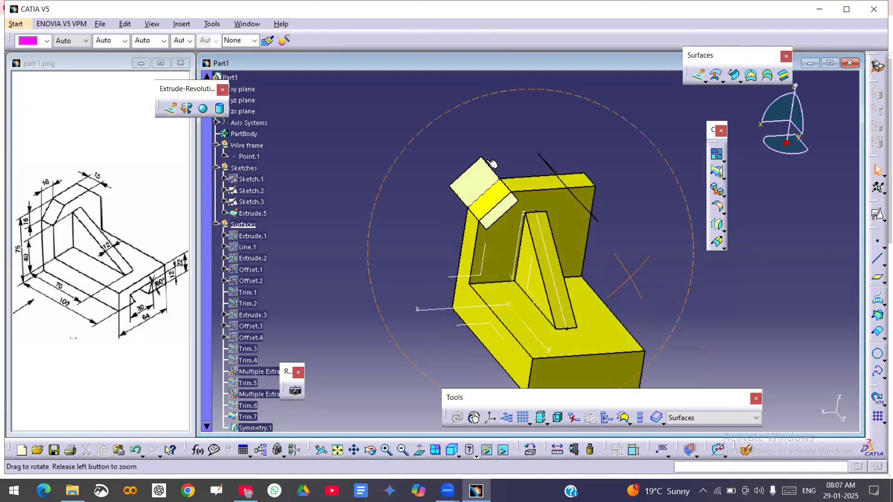
Step: Hide the original corner cutting surface Extrude.5
click(472, 188)
right_click(472, 188)
click(500, 222)
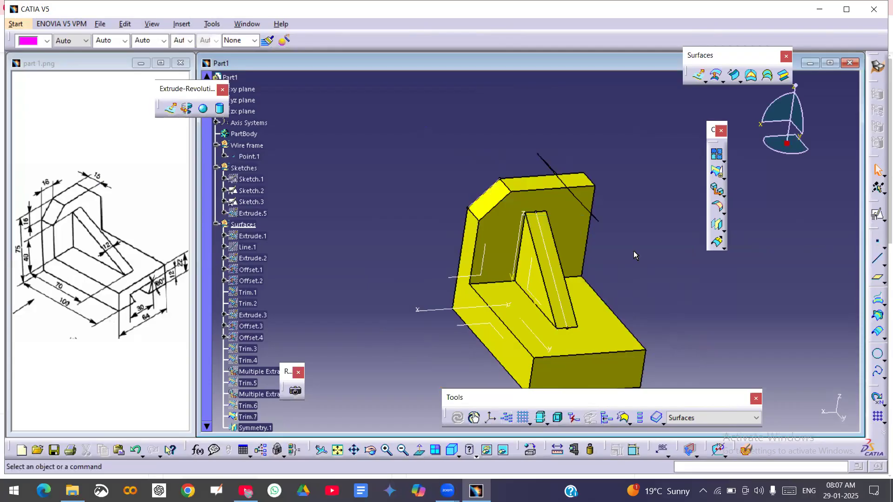
Step: Trim Trim.7 with Symmetry.1, switching the kept sides so the bracket body and its second sloping corner face remain
middle_drag(600, 238, 521, 279)
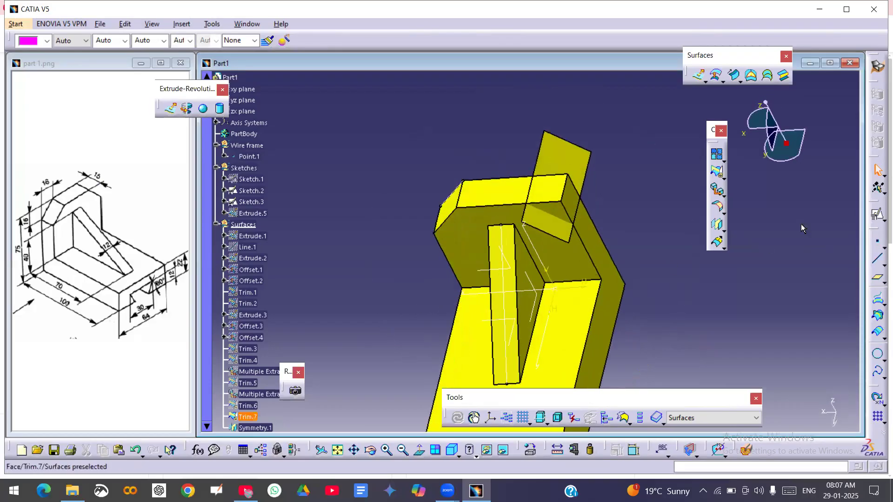
click(717, 173)
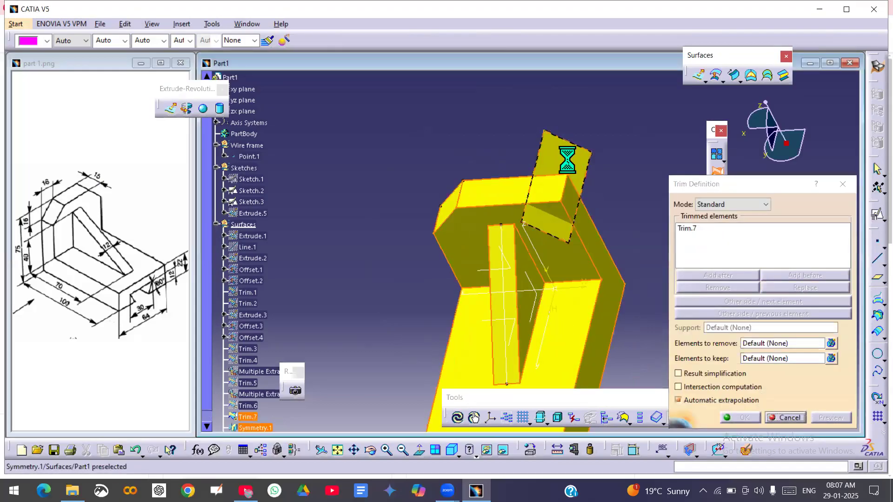
click(742, 302)
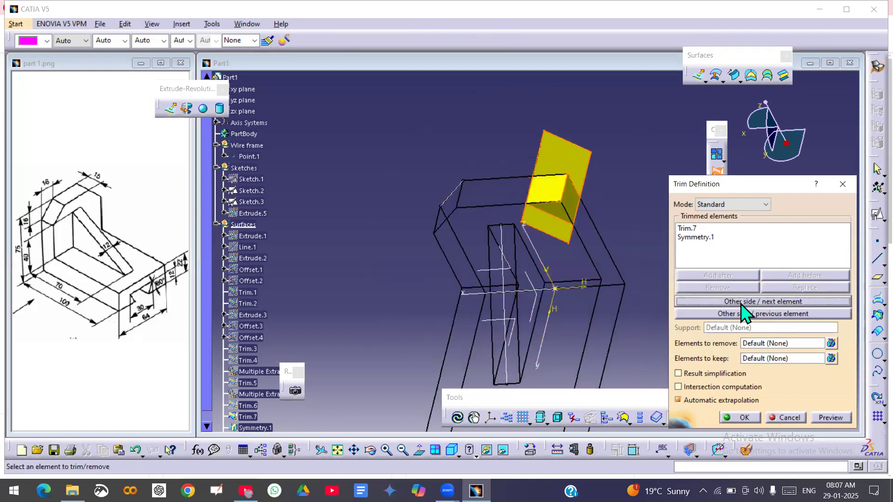
click(742, 314)
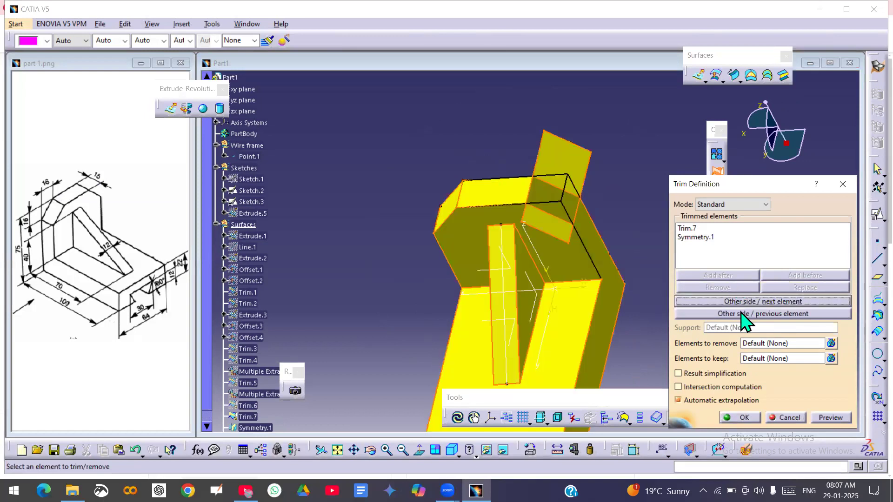
click(735, 417)
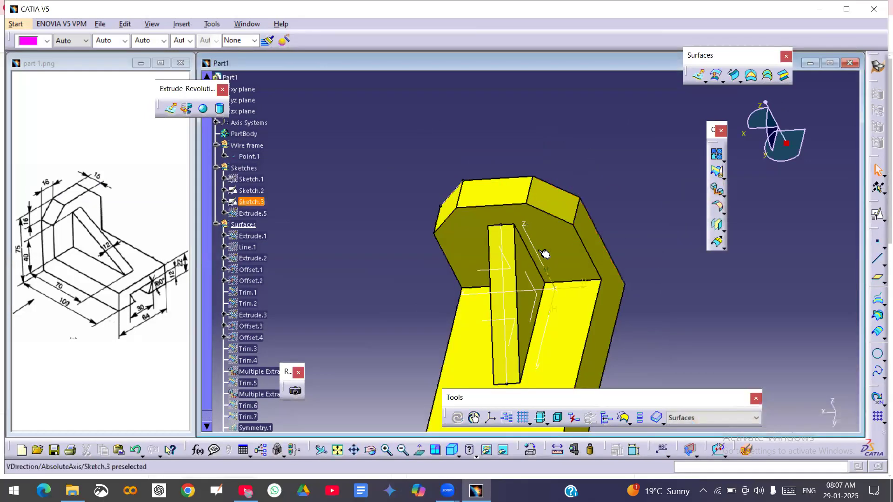
Step: Make the Sketches geometrical set the current work object
middle_drag(570, 356, 567, 405)
middle_drag(513, 269, 568, 200)
mouse_move(571, 352)
middle_down()
mouse_move(522, 343)
mouse_move(570, 326)
mouse_move(590, 261)
mouse_move(584, 230)
middle_up()
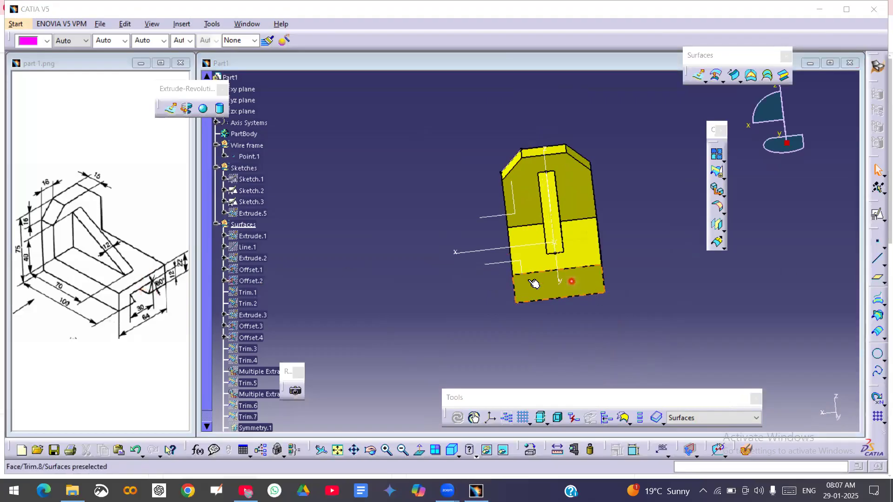
right_click(254, 170)
click(298, 248)
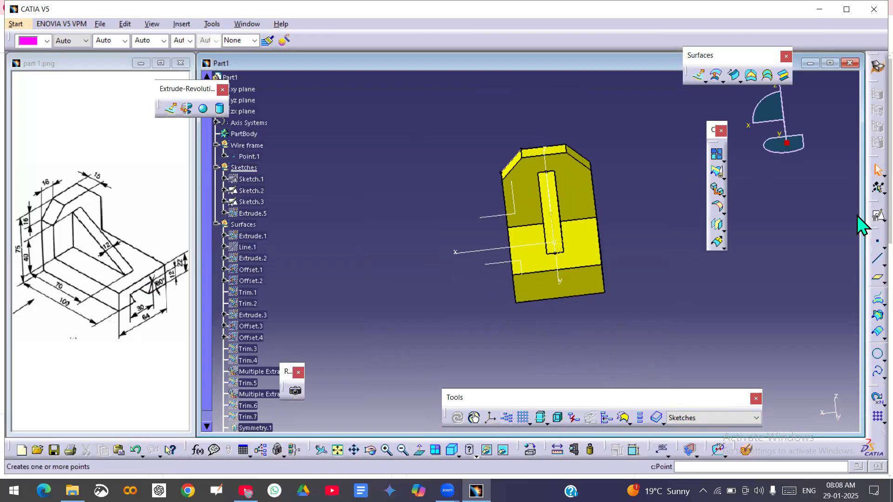
Step: Create a positioned sketch on the absolute axis system's ZX plane, with Point.1 as projection-point origin and swapped axes
click(877, 215)
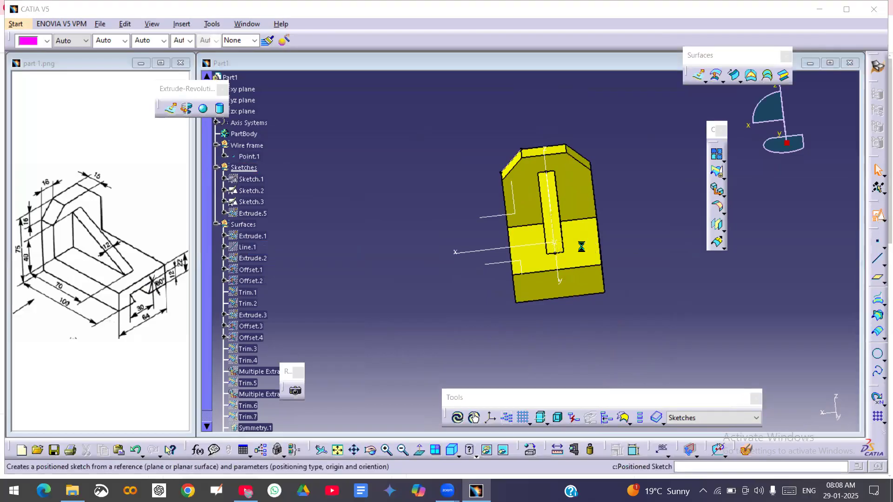
click(490, 217)
click(786, 162)
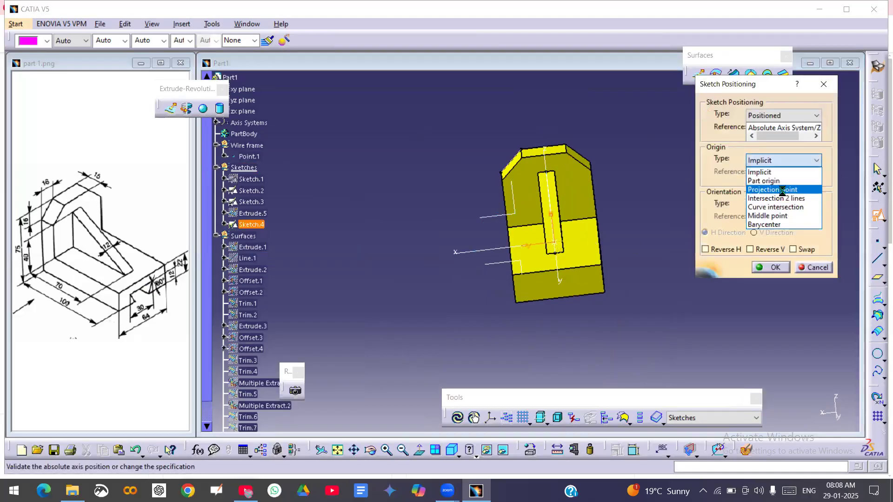
click(772, 184)
click(256, 157)
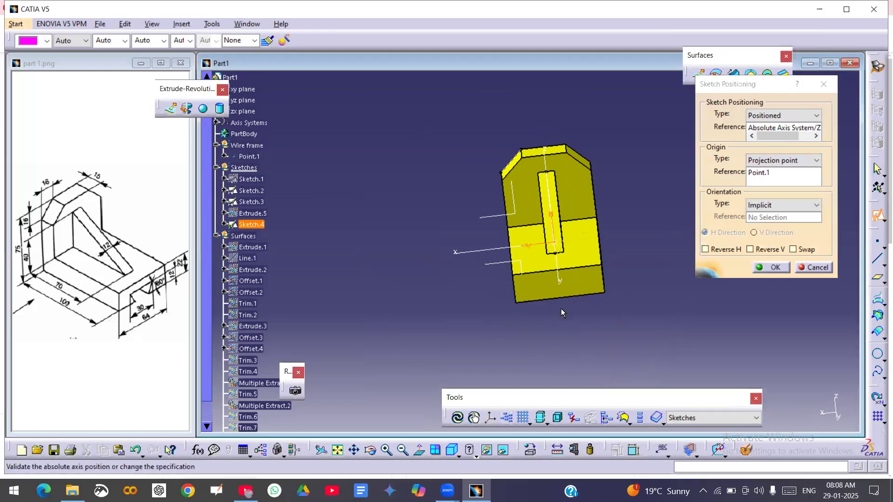
click(806, 250)
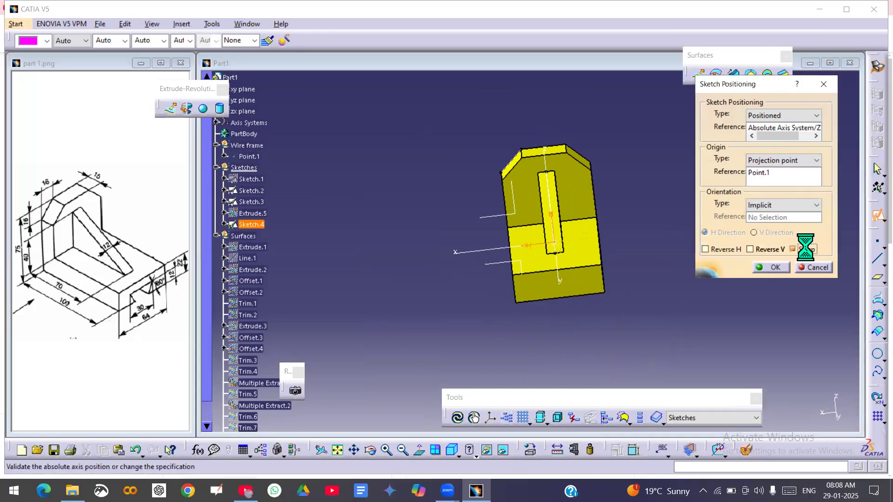
click(771, 269)
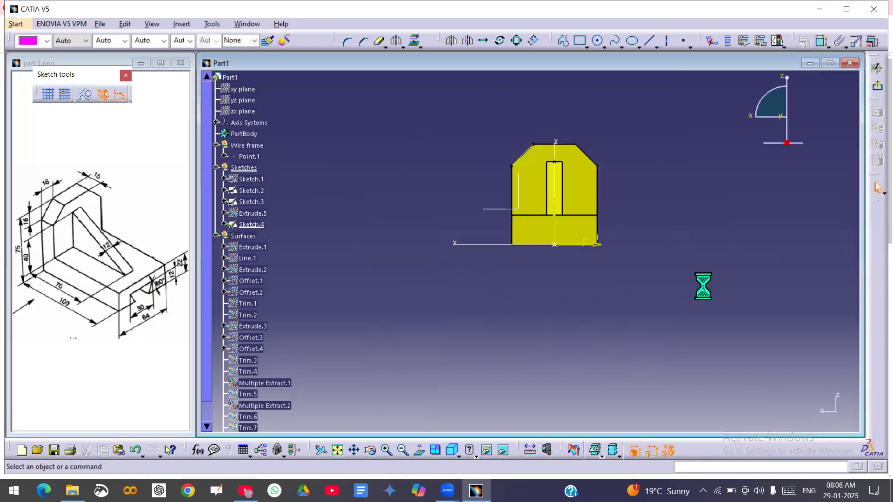
Step: Draw a horizontal line about 32 mm long across the base block, about 9 mm above its lower edge
middle_drag(554, 312, 563, 252)
mouse_move(565, 274)
middle_down()
mouse_move(534, 331)
mouse_move(534, 321)
middle_up()
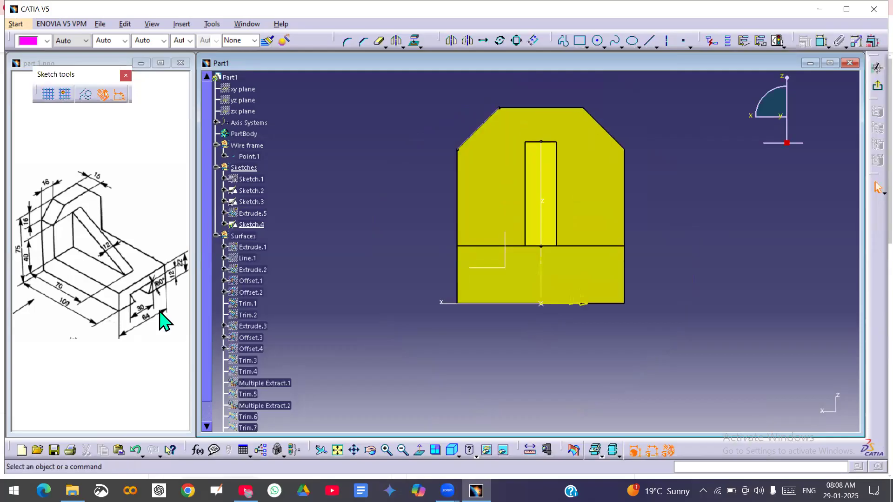
click(650, 41)
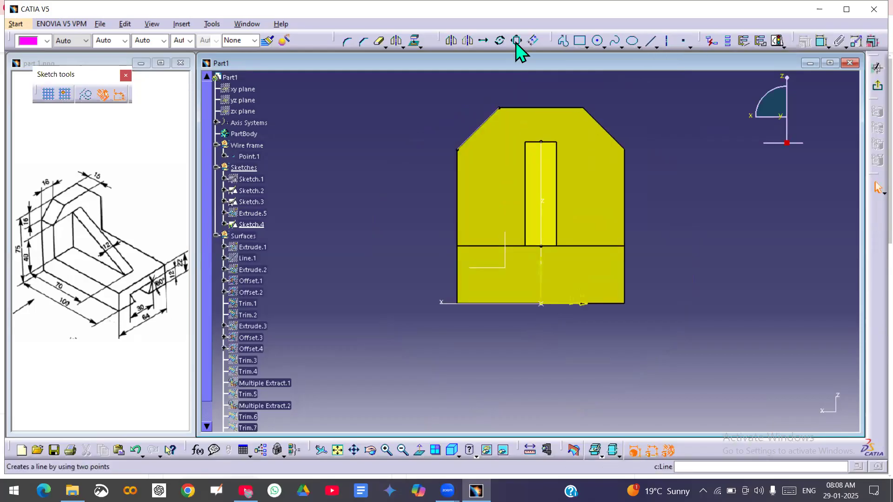
click(650, 41)
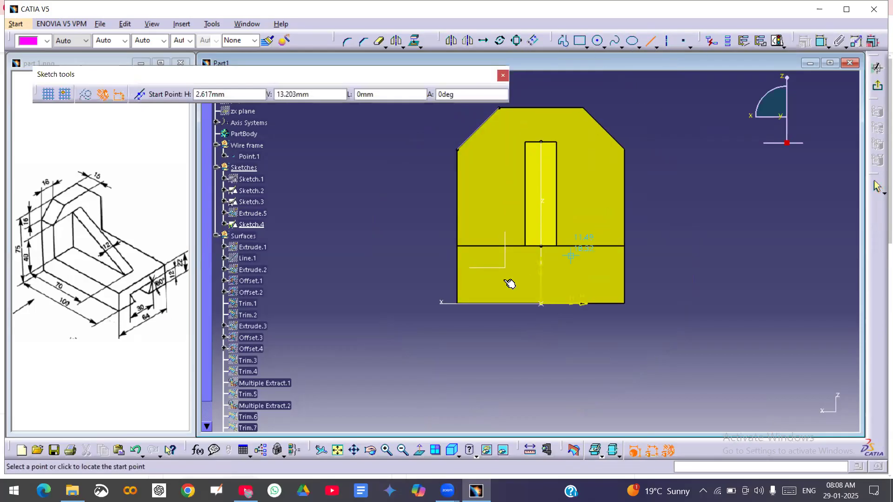
click(589, 280)
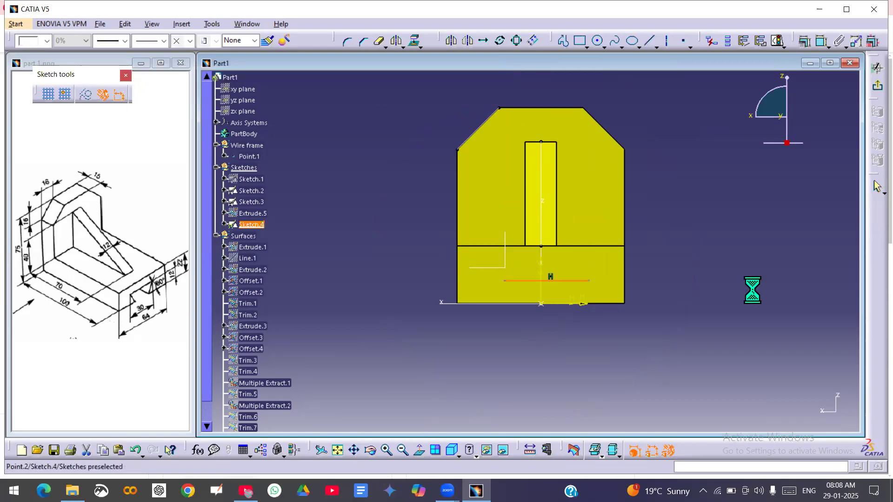
Step: Dimension the horizontal line's length symmetrically about the vertical axis and set it to 30 mm
click(821, 41)
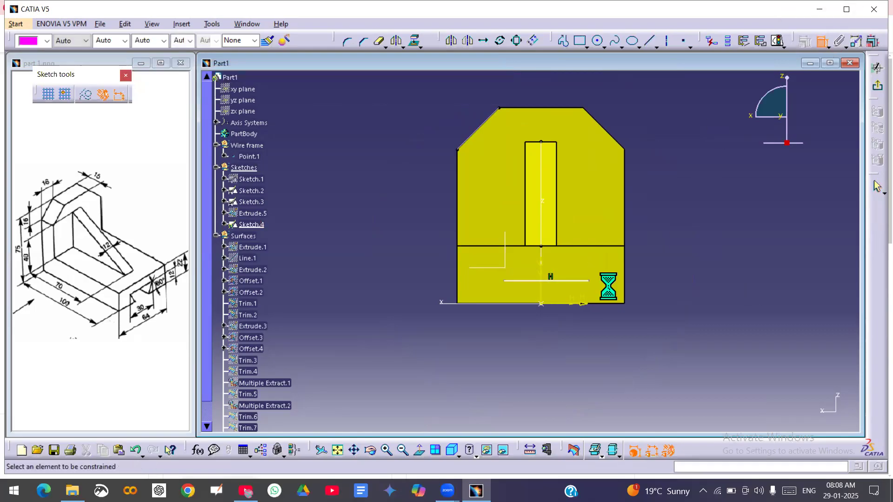
click(590, 282)
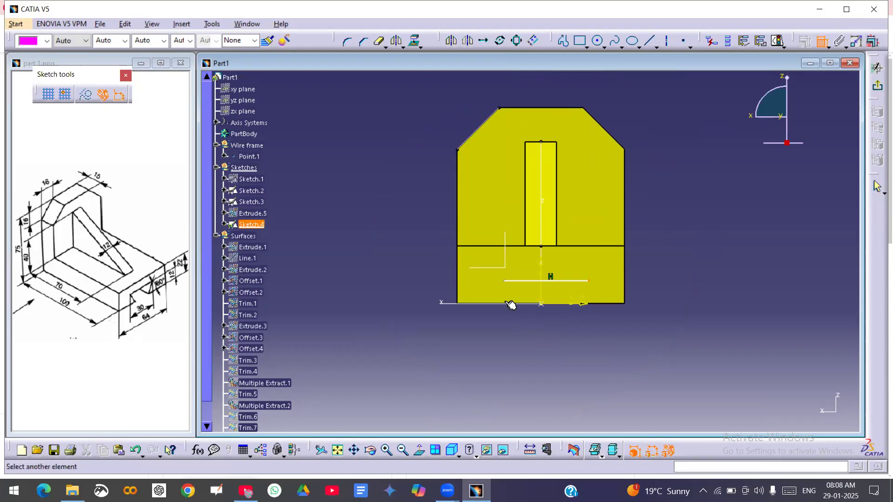
click(509, 282)
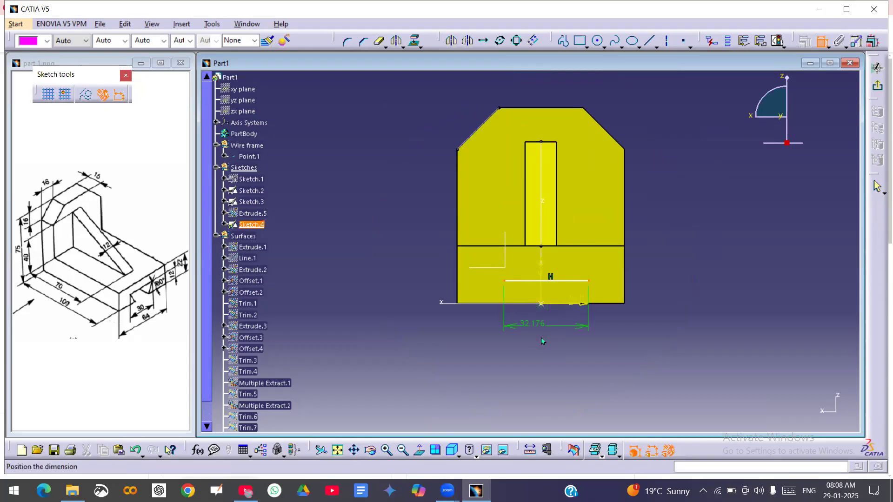
right_click(542, 341)
click(598, 441)
click(542, 270)
click(561, 286)
click(546, 379)
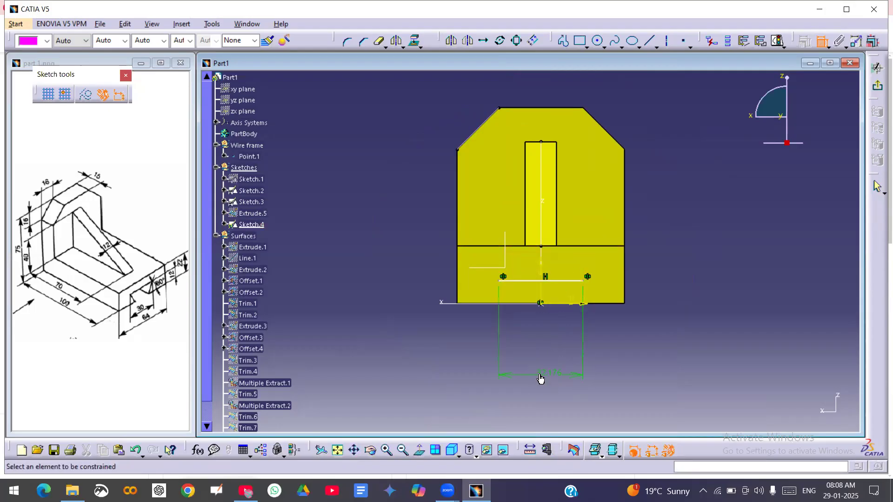
double_click(541, 376)
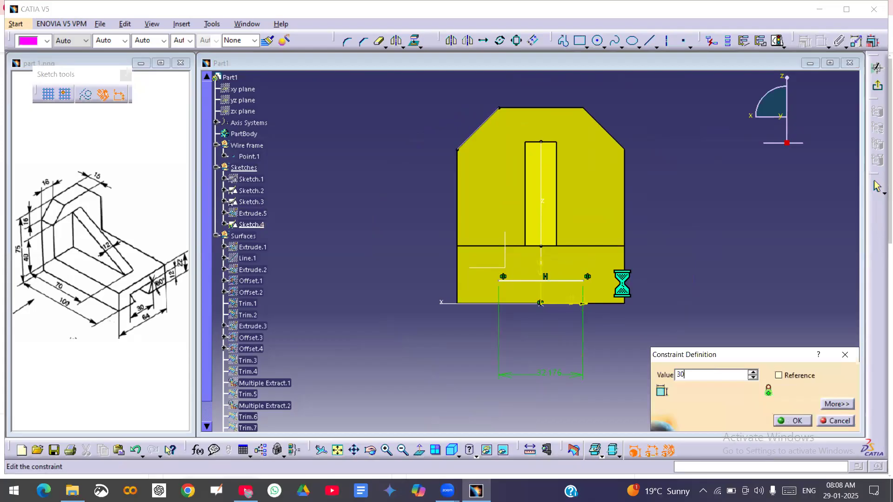
text(30)
key(Return)
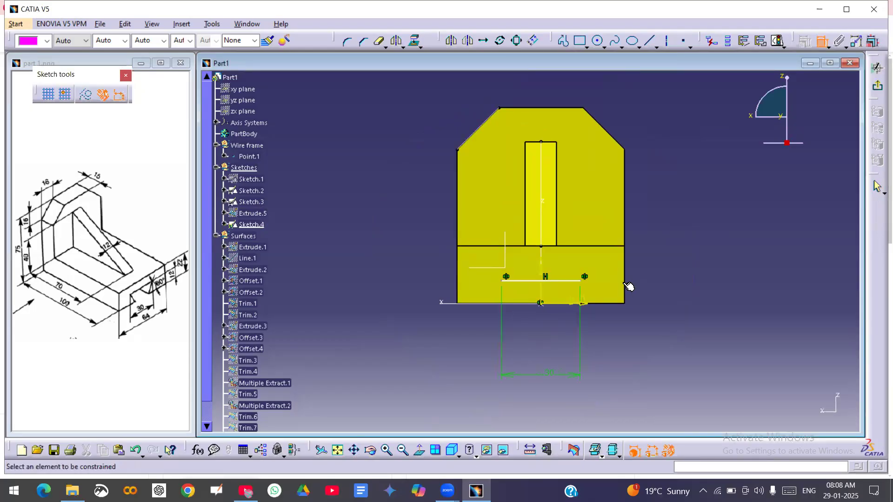
Step: Dimension the horizontal line's height above the horizontal axis and set it to 12 mm
click(529, 281)
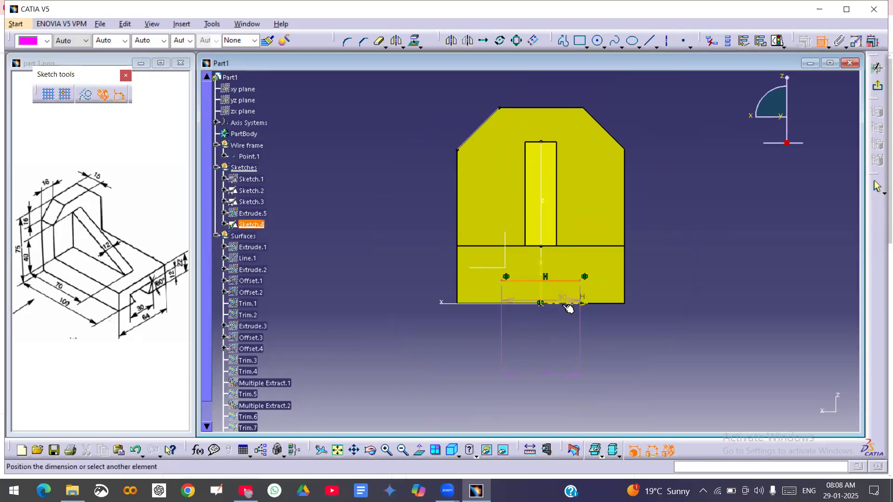
click(565, 304)
double_click(716, 291)
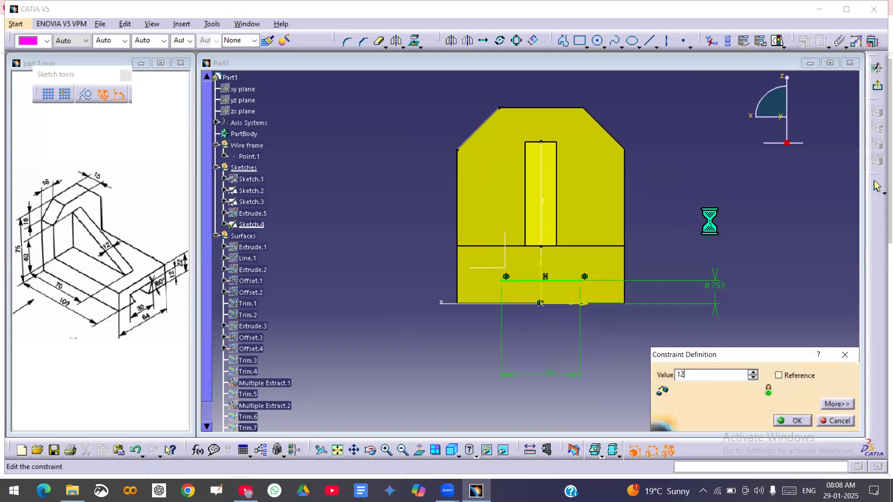
key(Return)
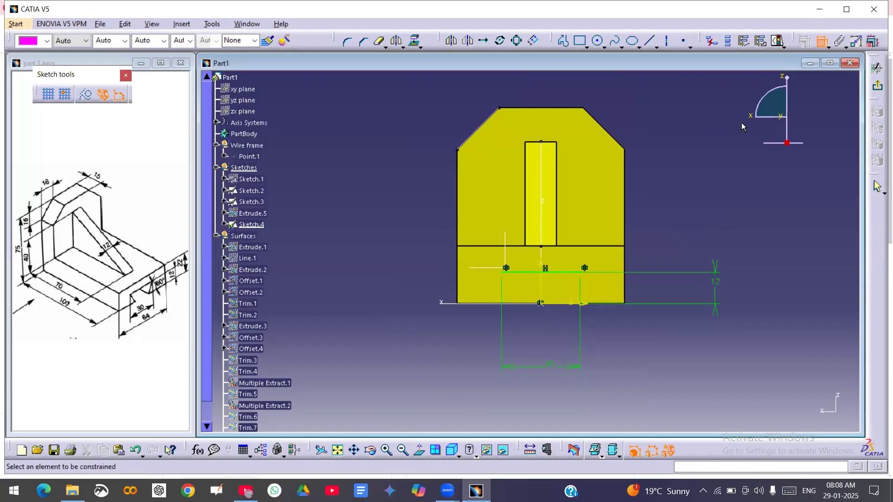
Step: Draw an inclined line about 14 mm long from the horizontal line's right end inward down to the horizontal axis
click(649, 41)
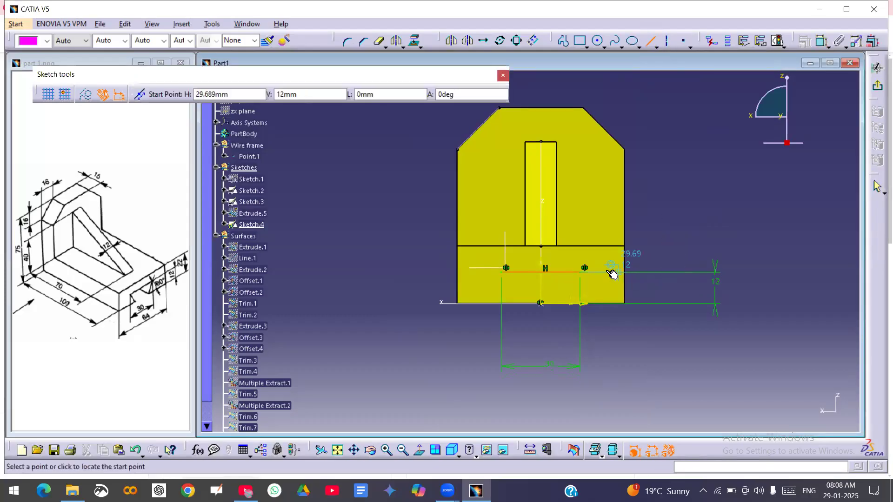
click(579, 274)
click(563, 303)
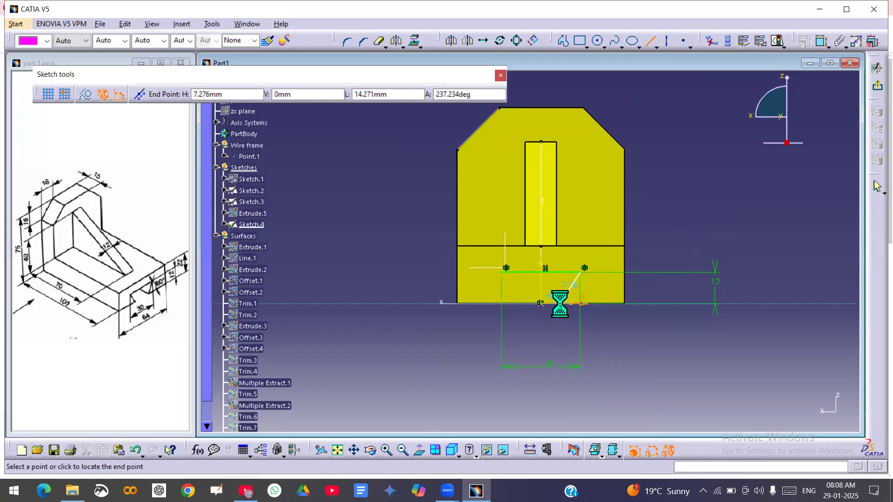
Step: Dimension the angle between the inclined line and the horizontal axis and set it to 60 degrees
click(821, 41)
mouse_move(650, 282)
middle_down()
mouse_move(649, 242)
mouse_move(618, 243)
middle_up()
click(607, 240)
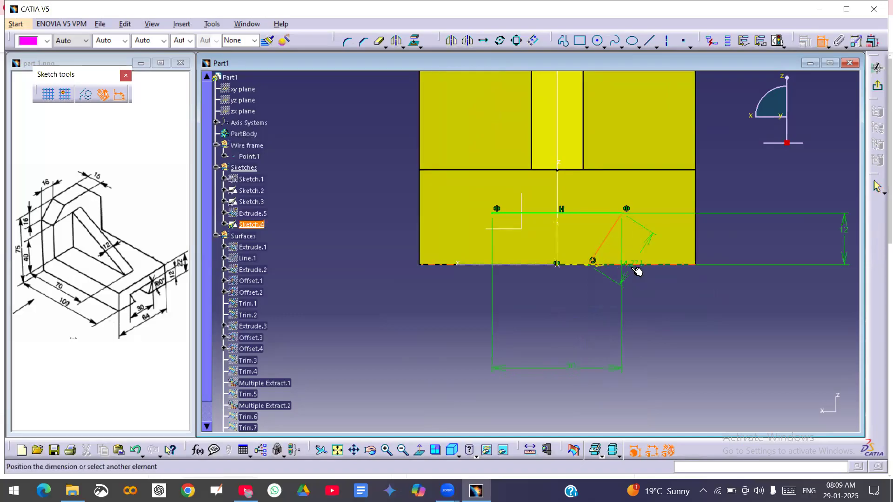
click(635, 269)
click(625, 255)
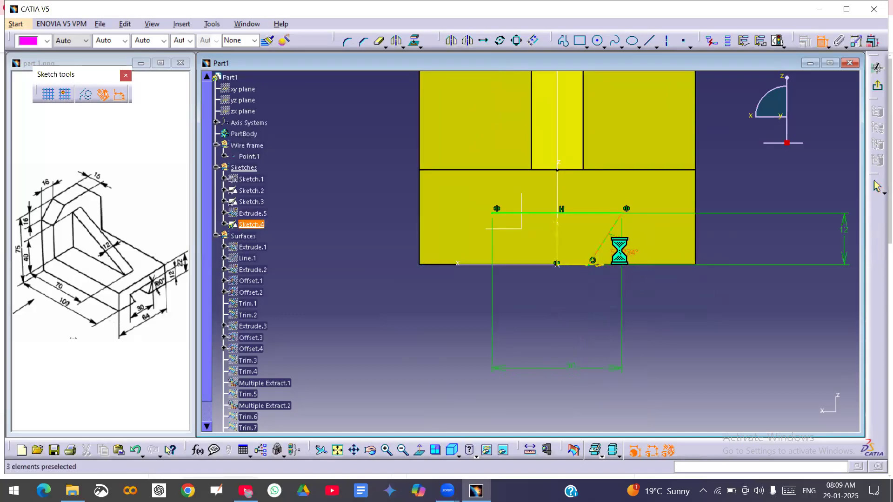
double_click(621, 251)
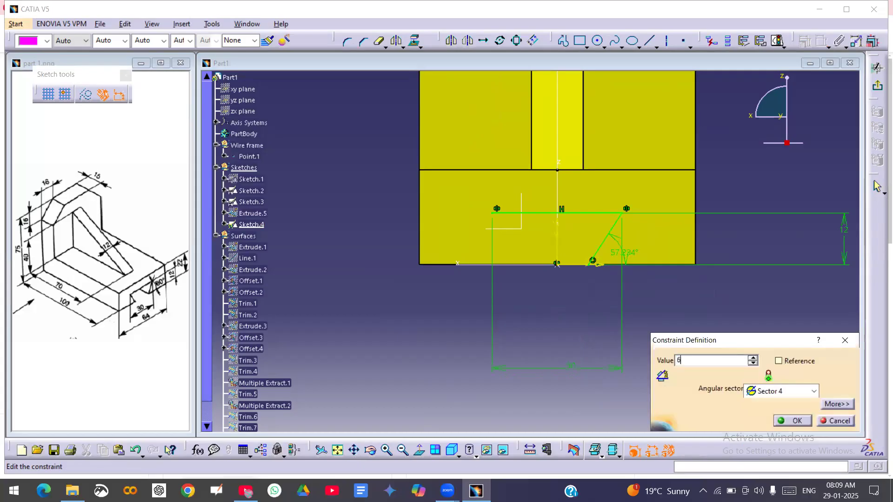
text(60)
key(Return)
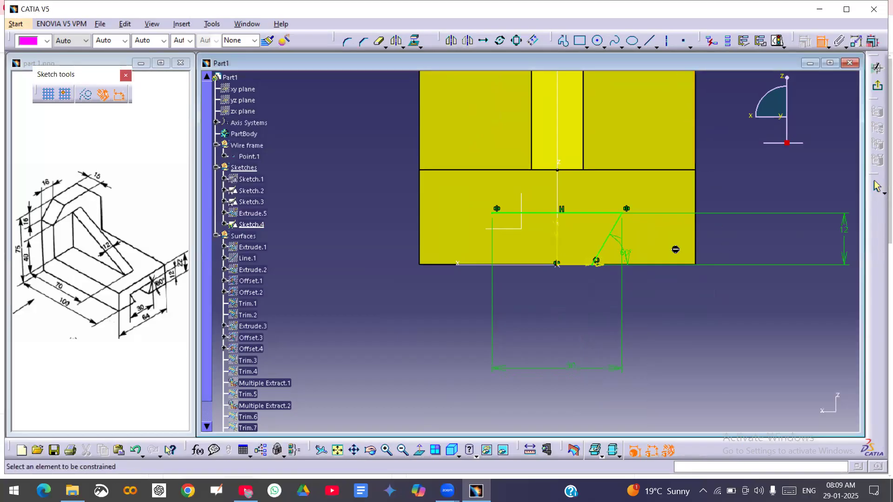
Step: Mirror the inclined line about the vertical axis to form the opposite side of the dovetail
click(821, 41)
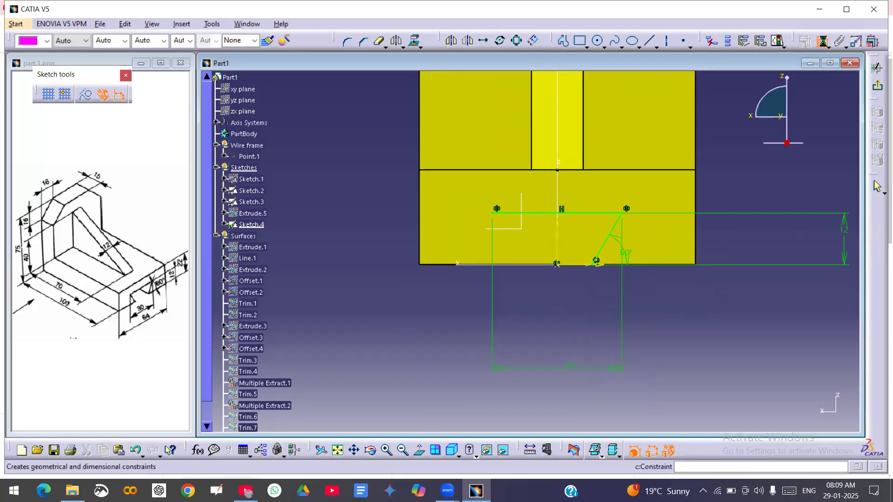
click(617, 238)
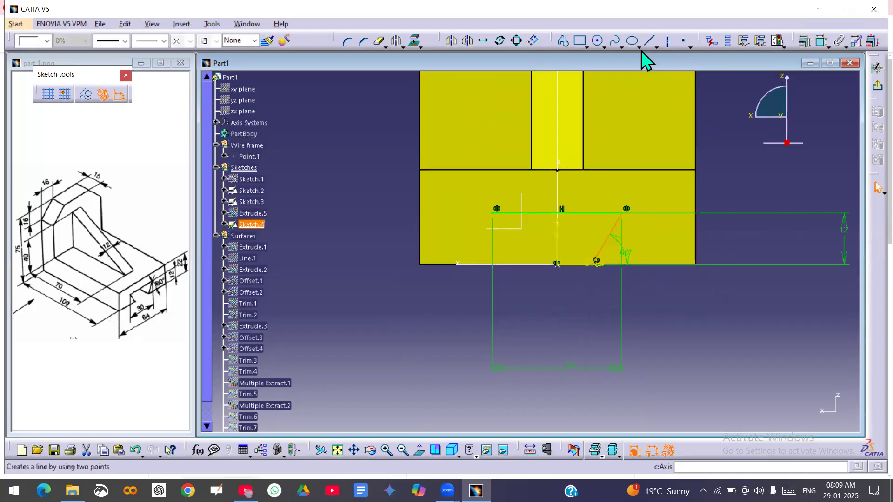
click(451, 41)
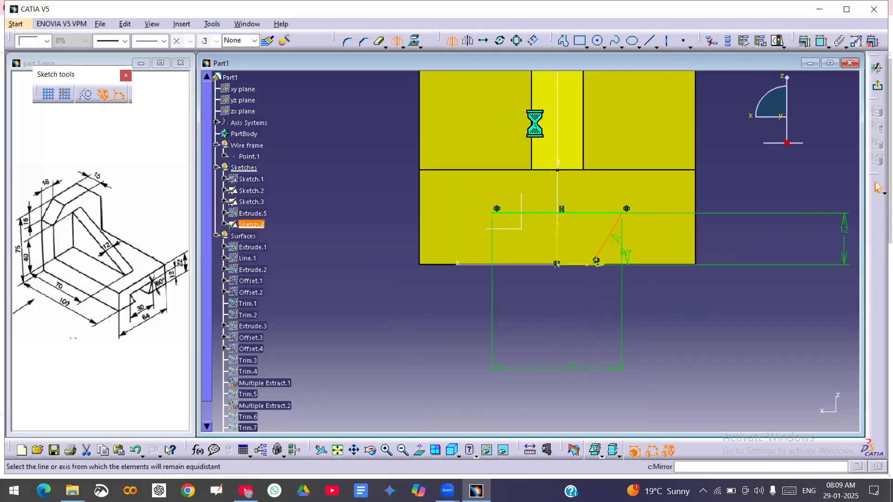
click(559, 203)
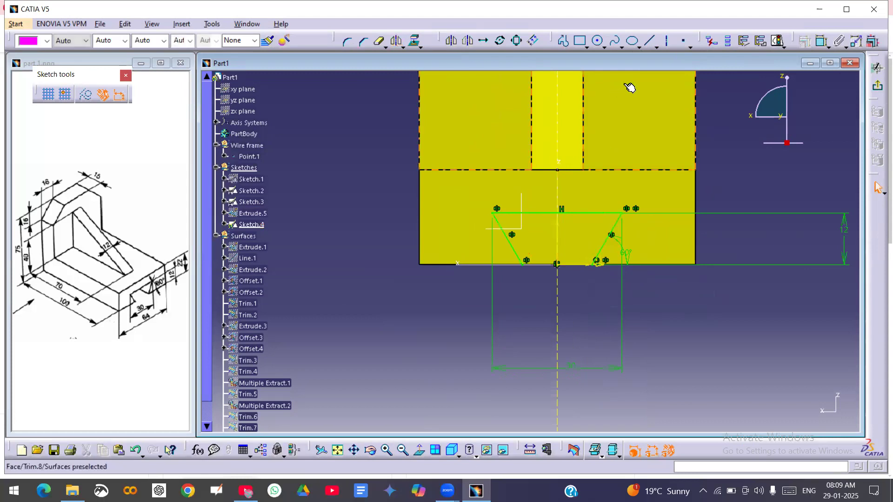
Step: Draw a horizontal line about 16 mm long joining the lower ends of the two inclined lines
click(649, 41)
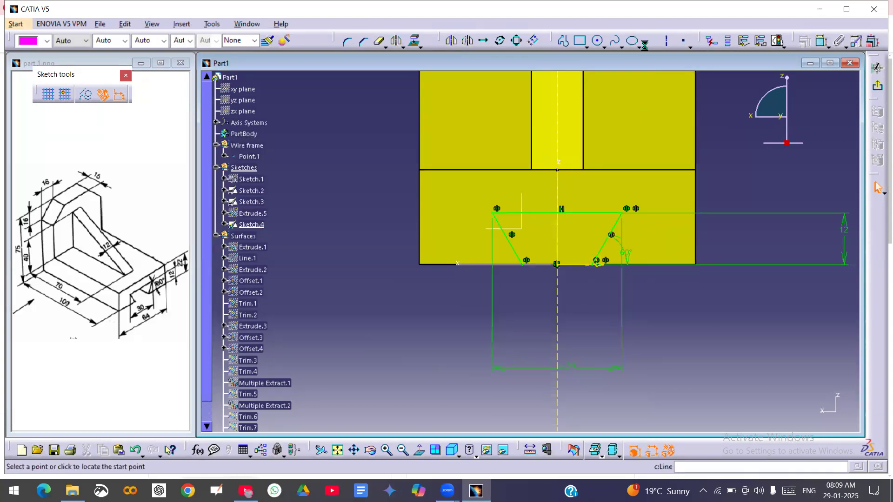
click(526, 269)
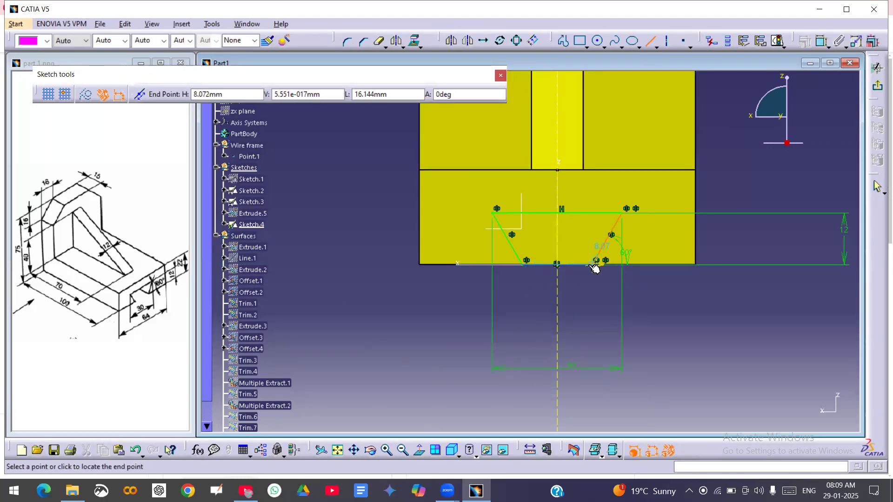
click(590, 265)
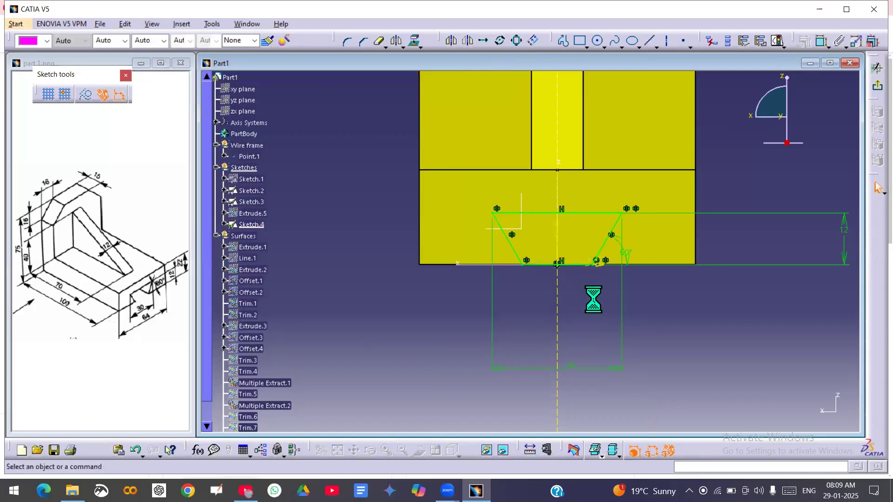
Step: Exit the sketch and extrude the dovetail profile as a surface with a 150 mm limit and mirrored extent
click(878, 87)
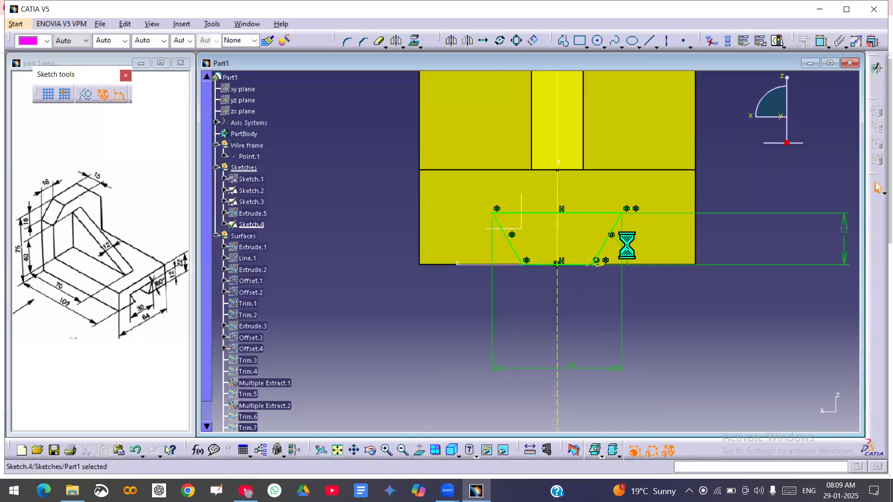
mouse_move(520, 220)
middle_down()
mouse_move(528, 248)
mouse_move(585, 290)
mouse_move(673, 230)
mouse_move(672, 273)
middle_up()
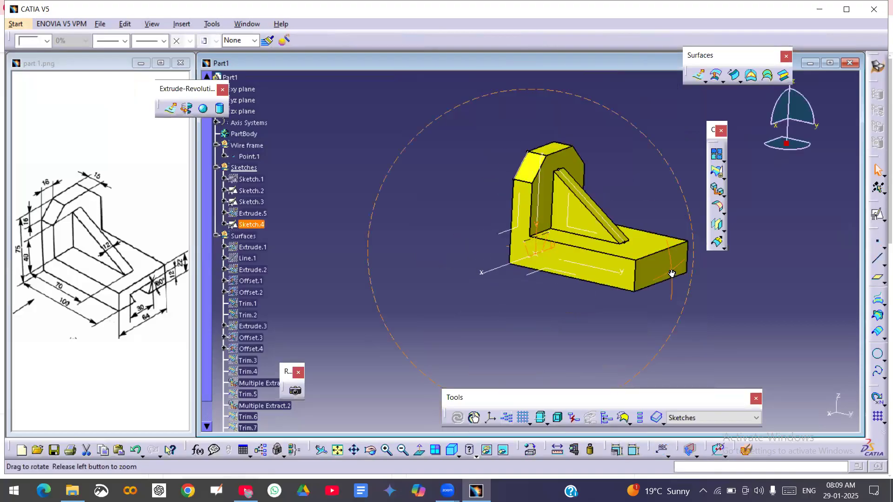
click(696, 77)
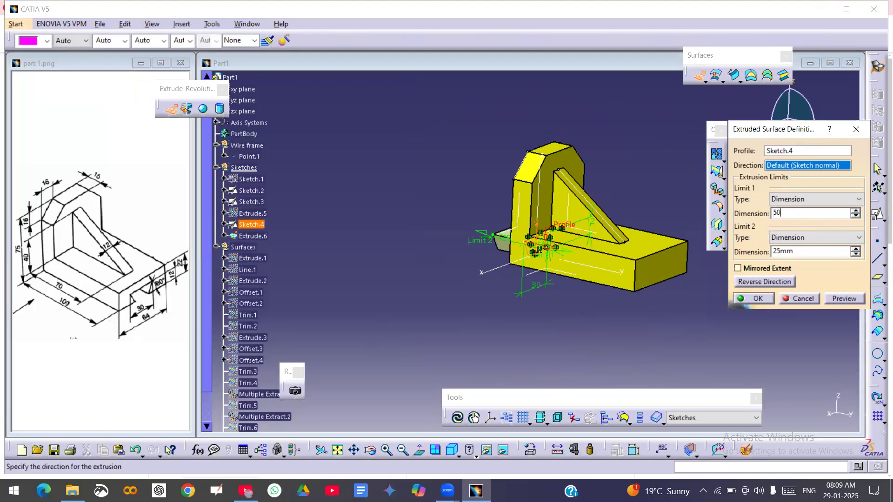
double_click(787, 214)
click(737, 269)
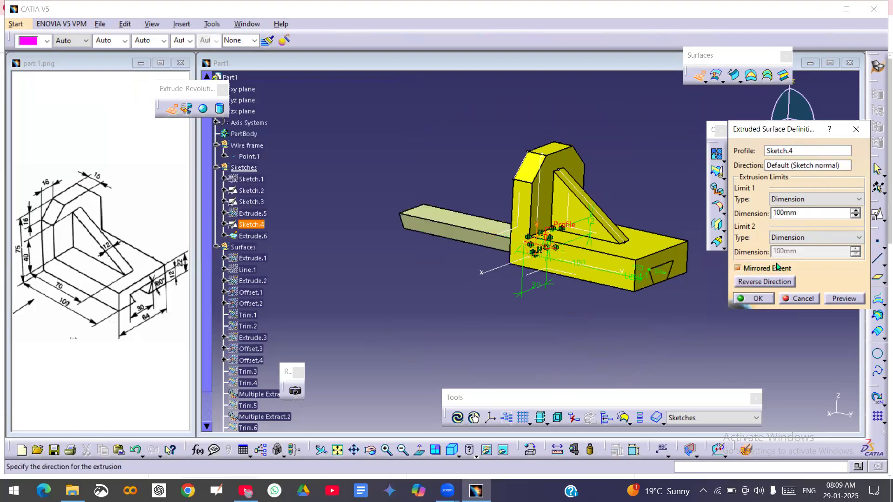
drag(810, 214, 719, 221)
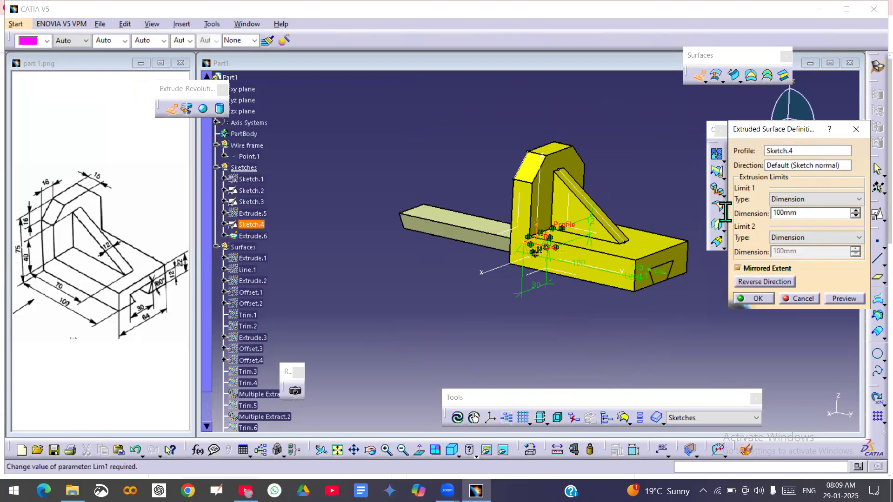
text(150)
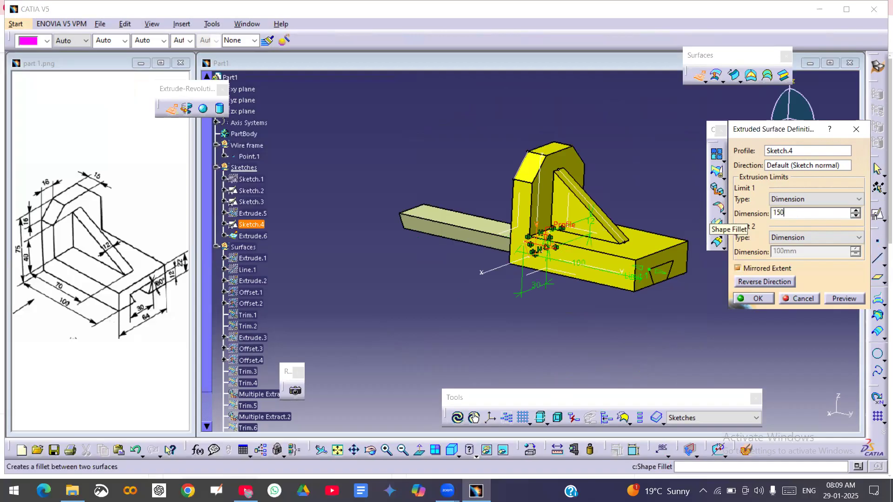
click(656, 190)
click(754, 302)
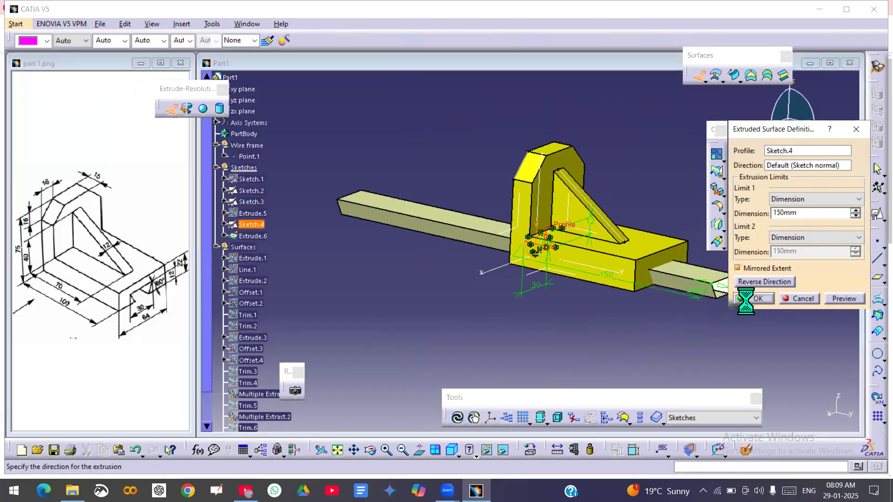
Step: Reopen the dovetail sketch, delete the bottom line between the two inclined lines, and exit the sketch
middle_drag(664, 319, 593, 142)
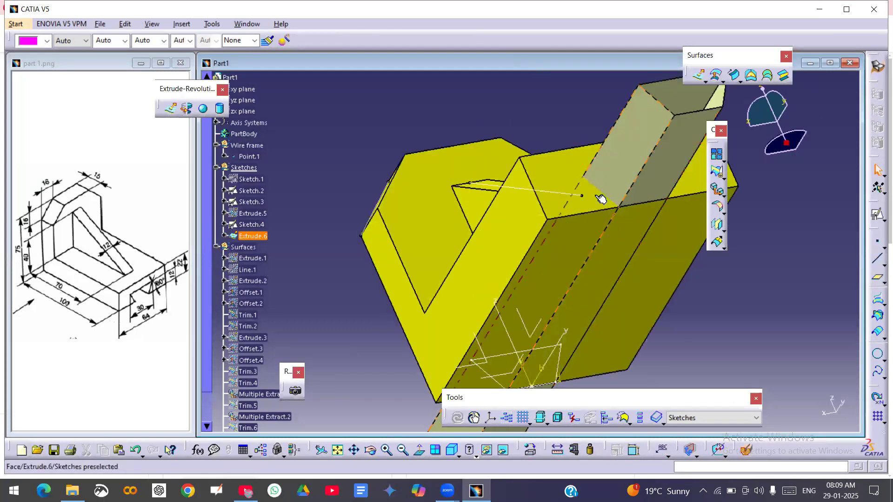
middle_drag(623, 289, 620, 313)
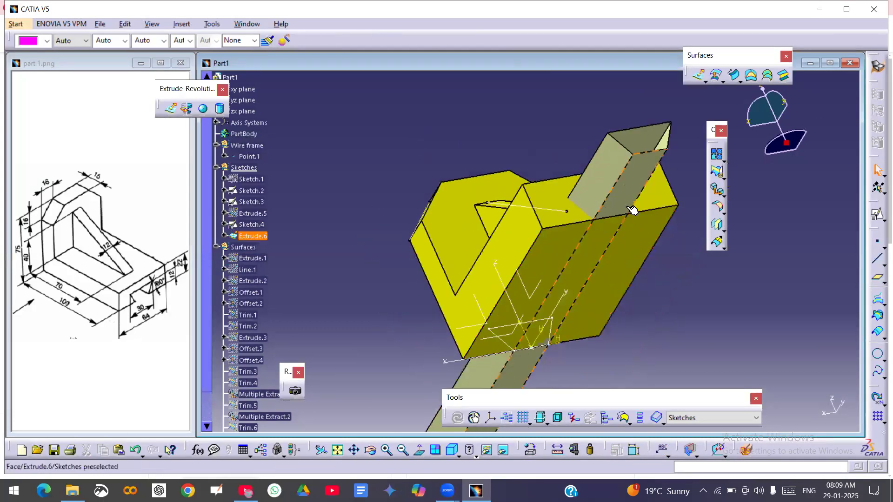
middle_drag(594, 321, 589, 245)
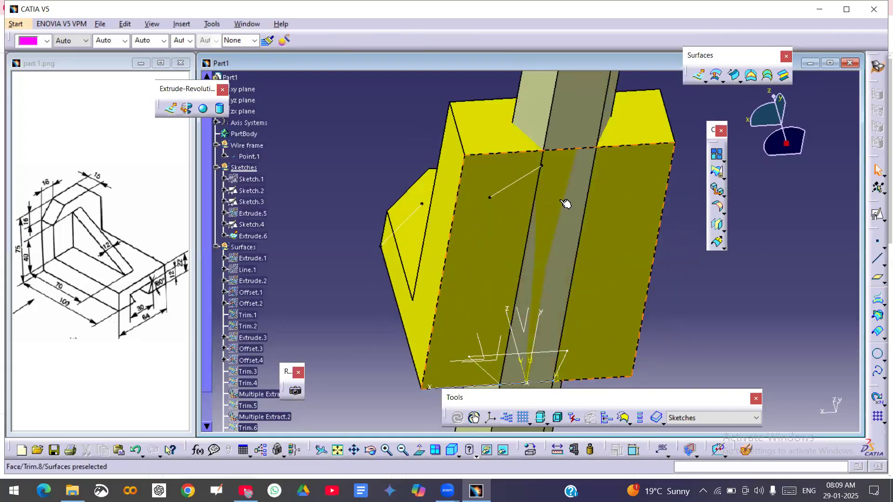
middle_drag(595, 240, 560, 193)
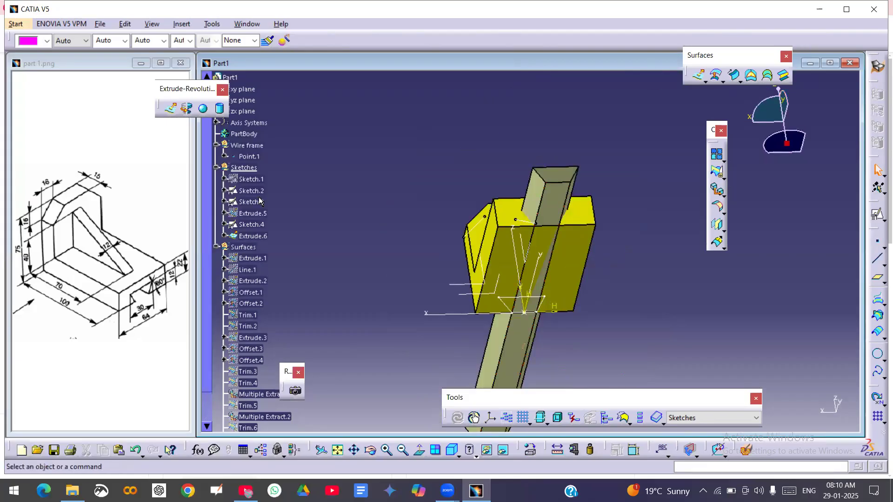
double_click(252, 225)
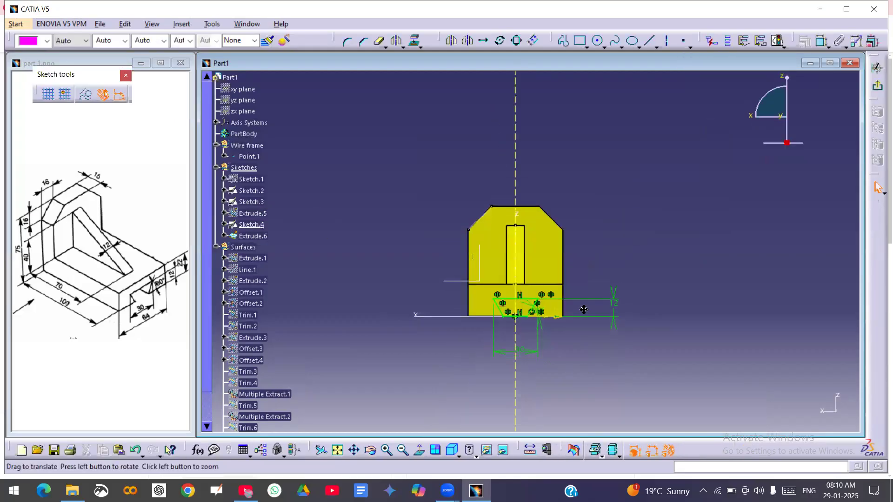
middle_drag(583, 309, 593, 212)
middle_drag(528, 344, 564, 277)
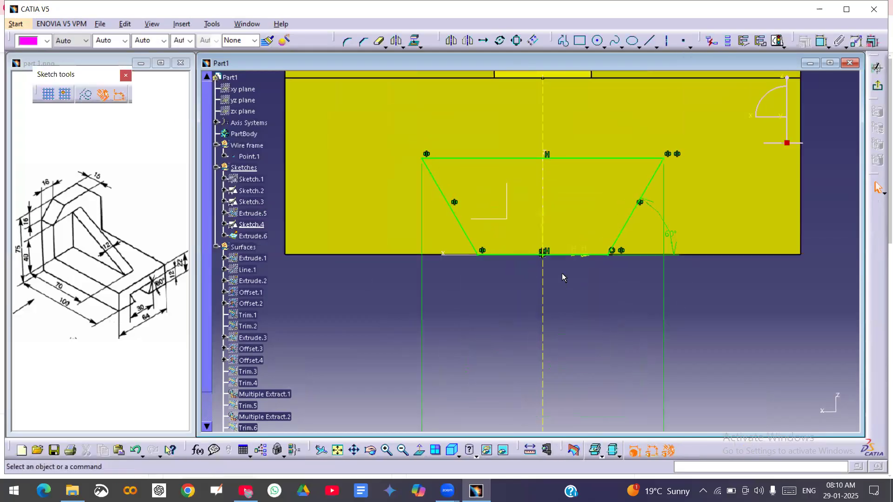
right_click(553, 256)
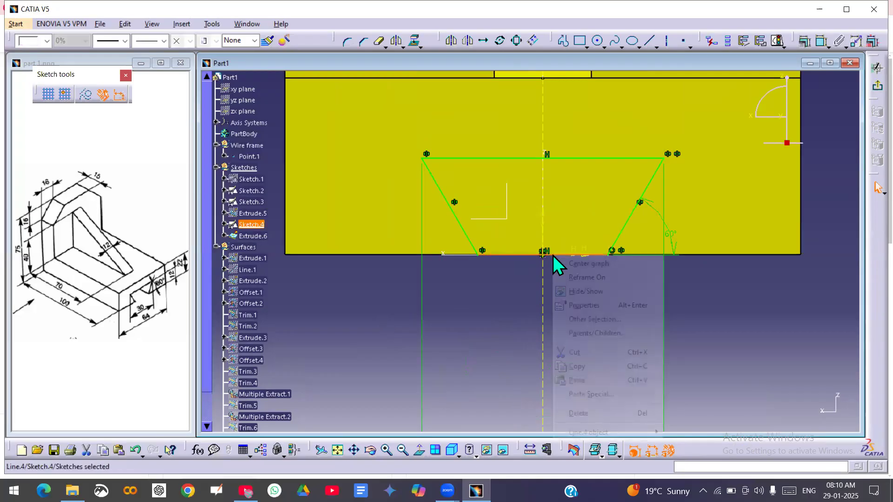
click(579, 412)
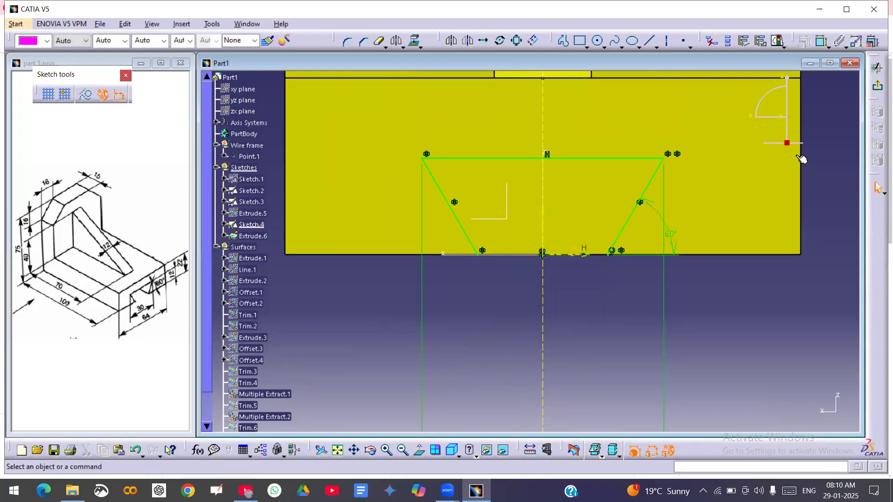
click(877, 68)
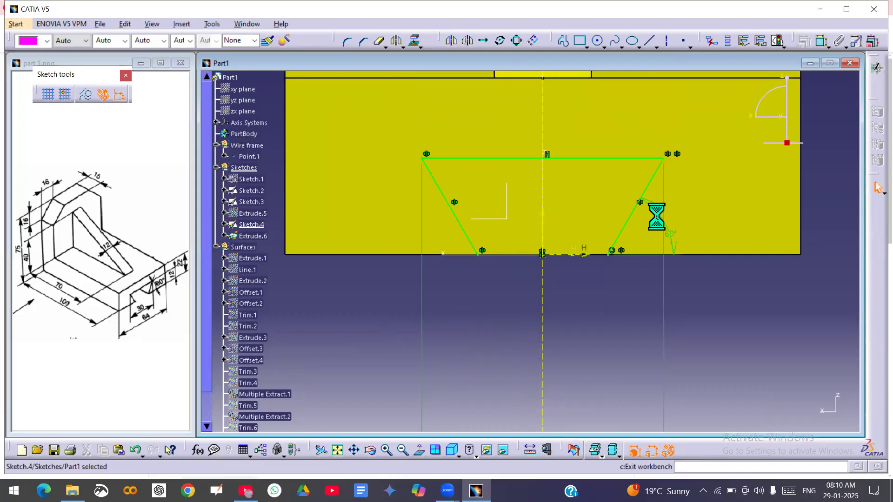
mouse_move(598, 174)
middle_down()
mouse_move(603, 272)
mouse_move(566, 197)
mouse_move(562, 242)
mouse_move(598, 243)
mouse_move(592, 195)
mouse_move(628, 286)
middle_up()
click(716, 175)
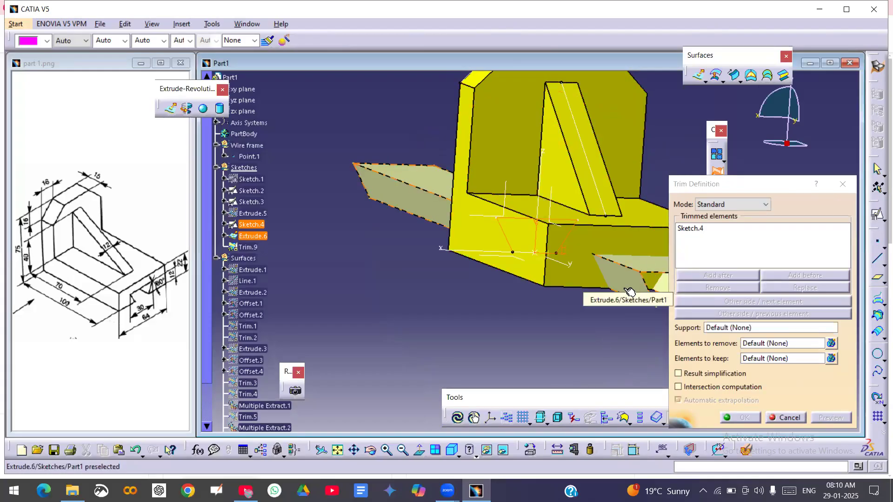
click(791, 417)
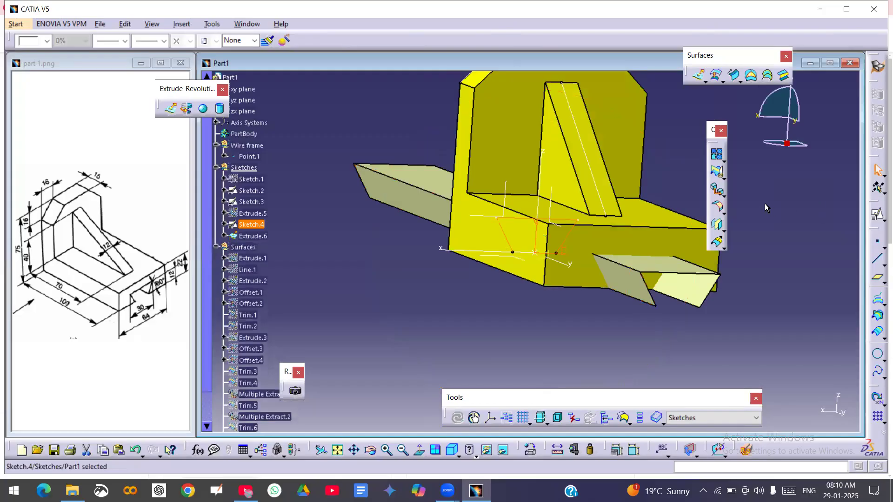
click(716, 171)
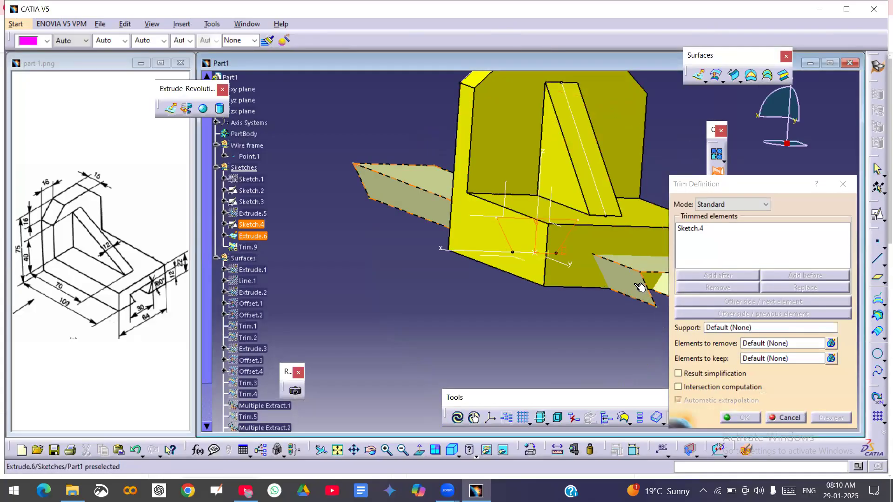
middle_drag(555, 341, 568, 411)
click(793, 420)
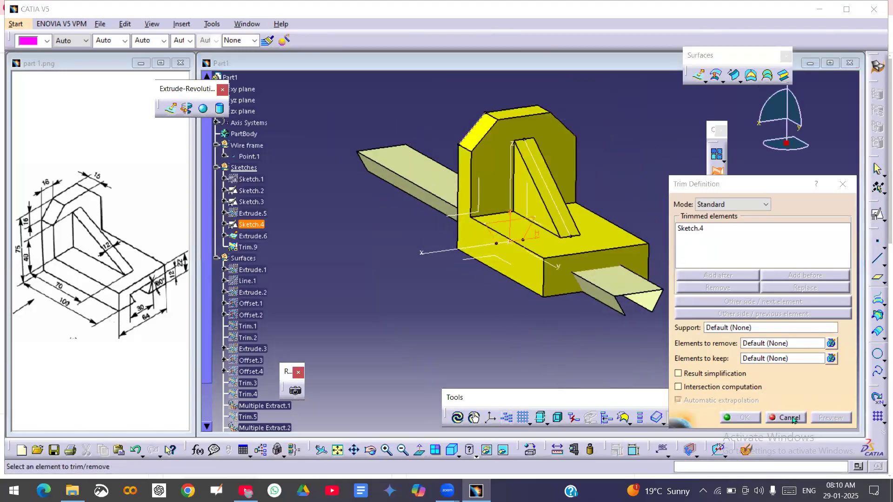
click(717, 172)
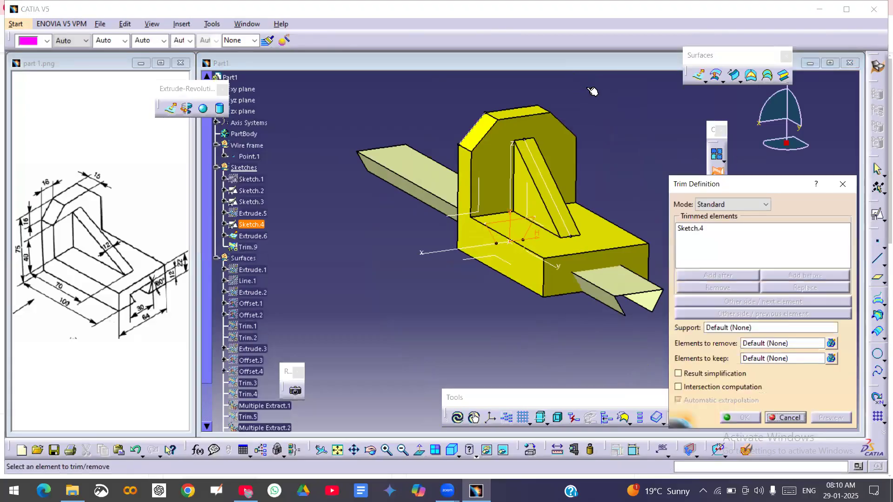
click(789, 418)
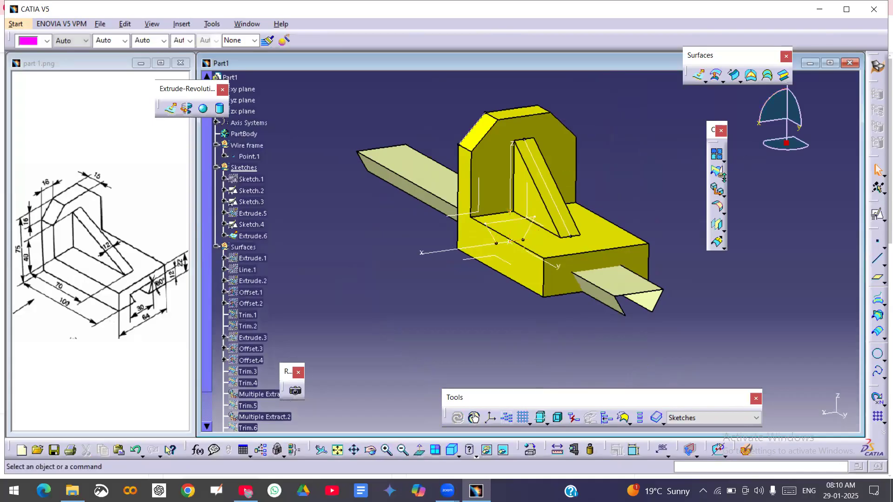
Step: Trim the bracket surface (Trim.8) with the dovetail extrusion (Extrude.6), keeping the bracket body and the slot walls inside the base
click(719, 175)
click(569, 160)
click(422, 170)
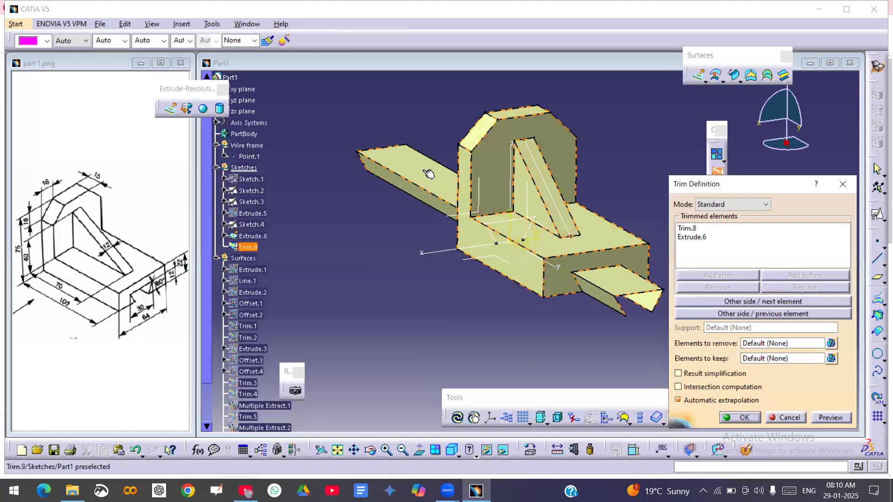
click(747, 302)
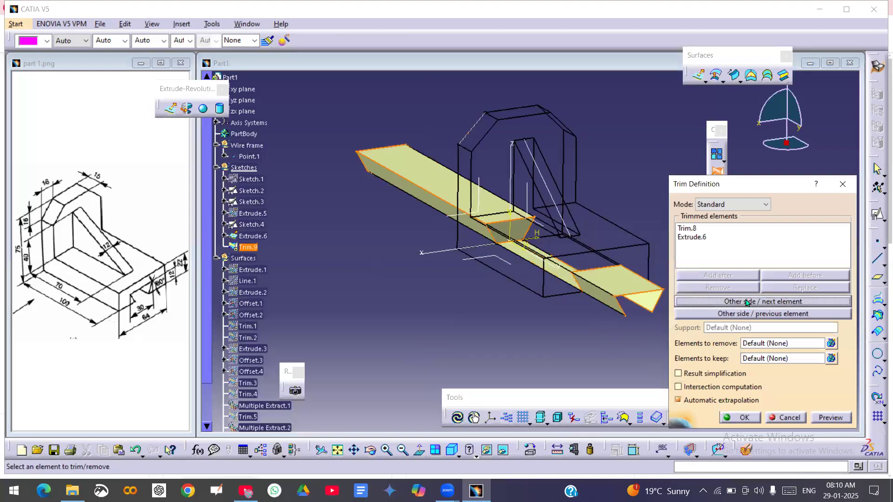
click(746, 302)
click(740, 314)
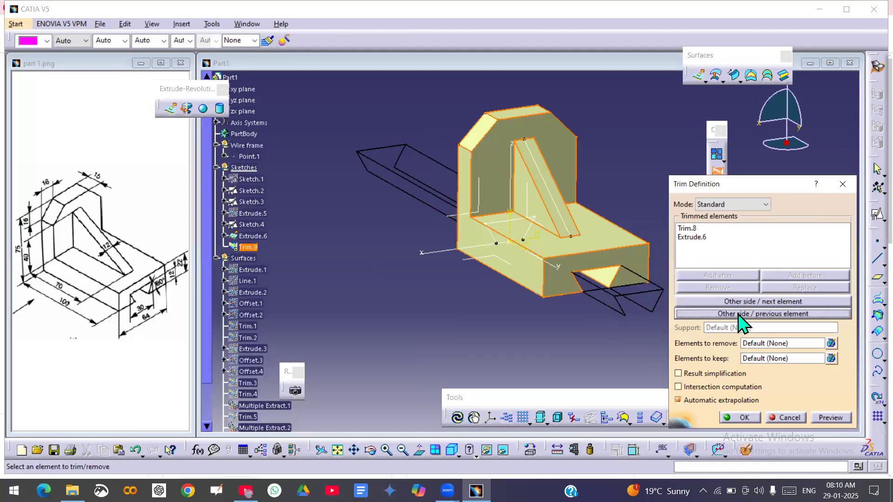
click(742, 418)
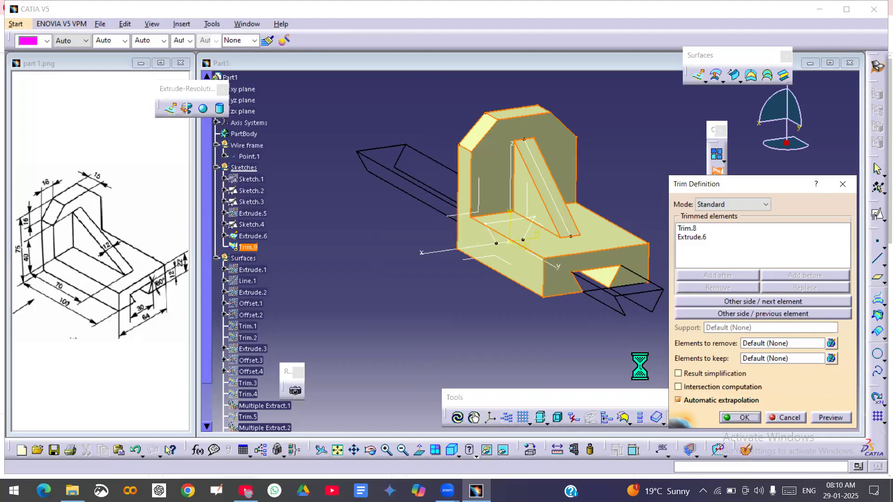
middle_drag(612, 313, 594, 305)
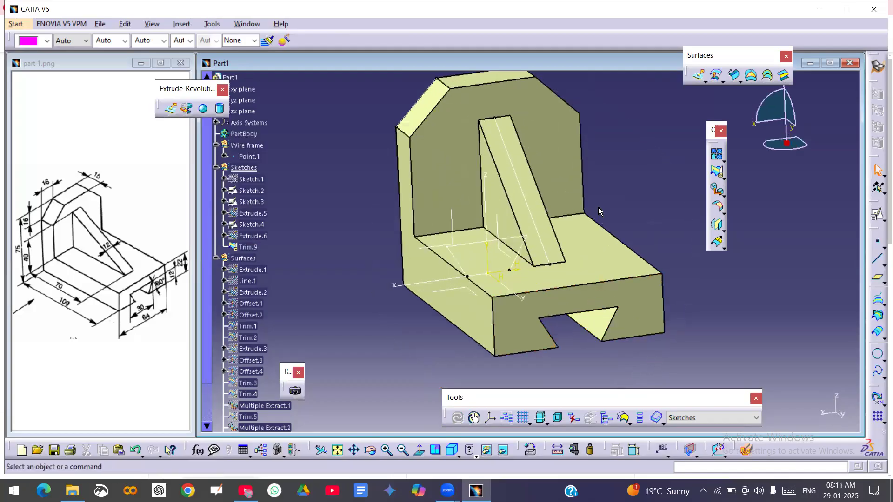